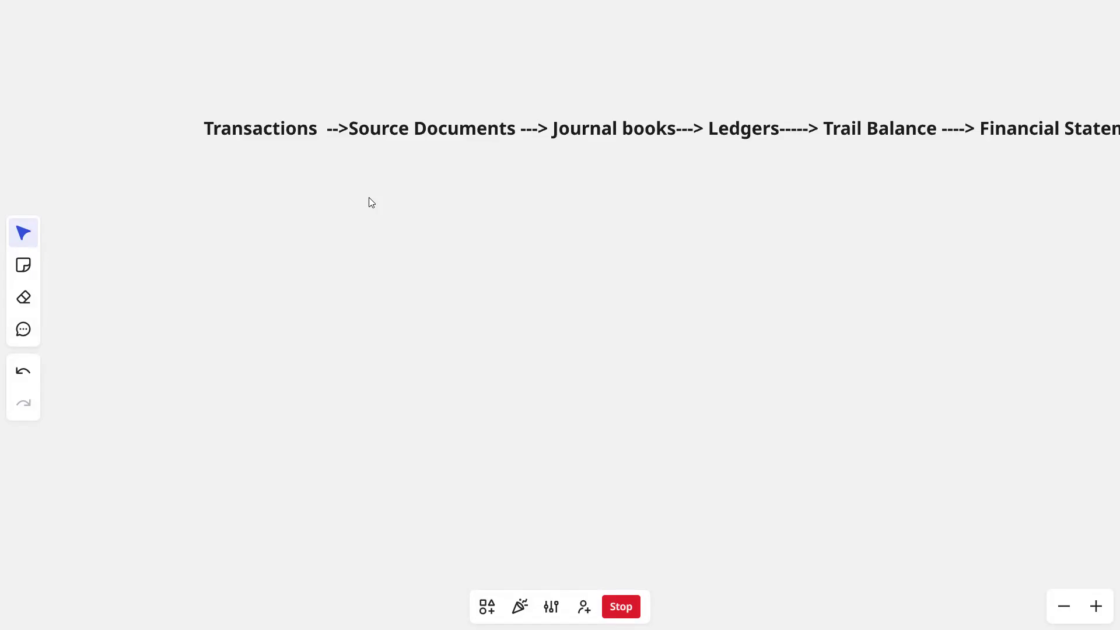
# - Examine the accounting cycle line from Transactions through to Financial Statement
pyautogui.moveTo(367, 203); pyautogui.dragTo(252, 218)
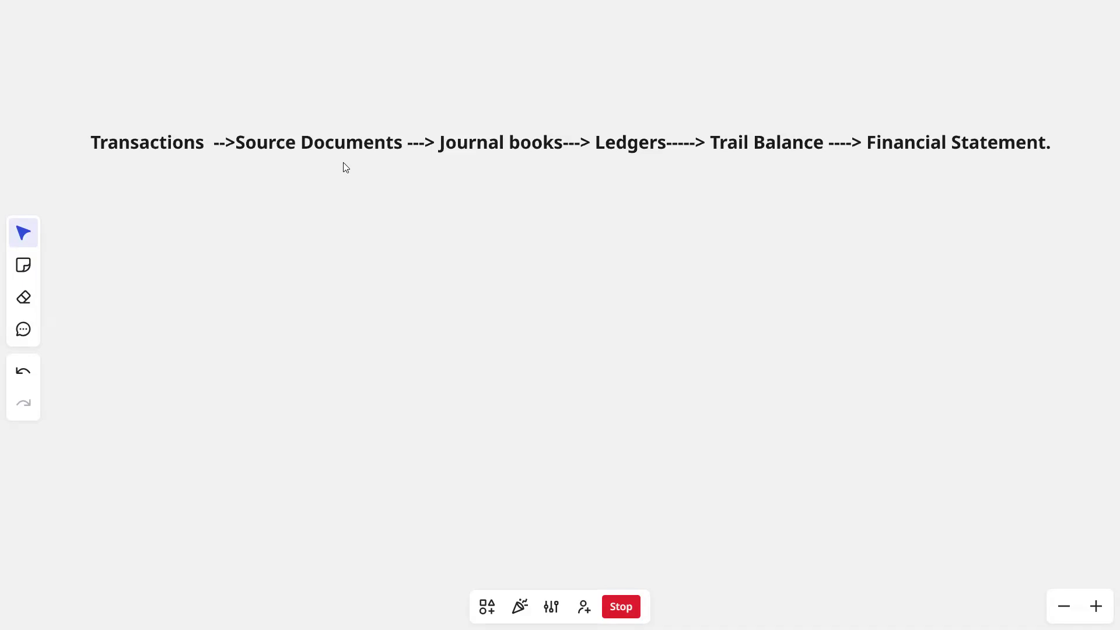
pyautogui.moveTo(343, 163); pyautogui.dragTo(236, 172)
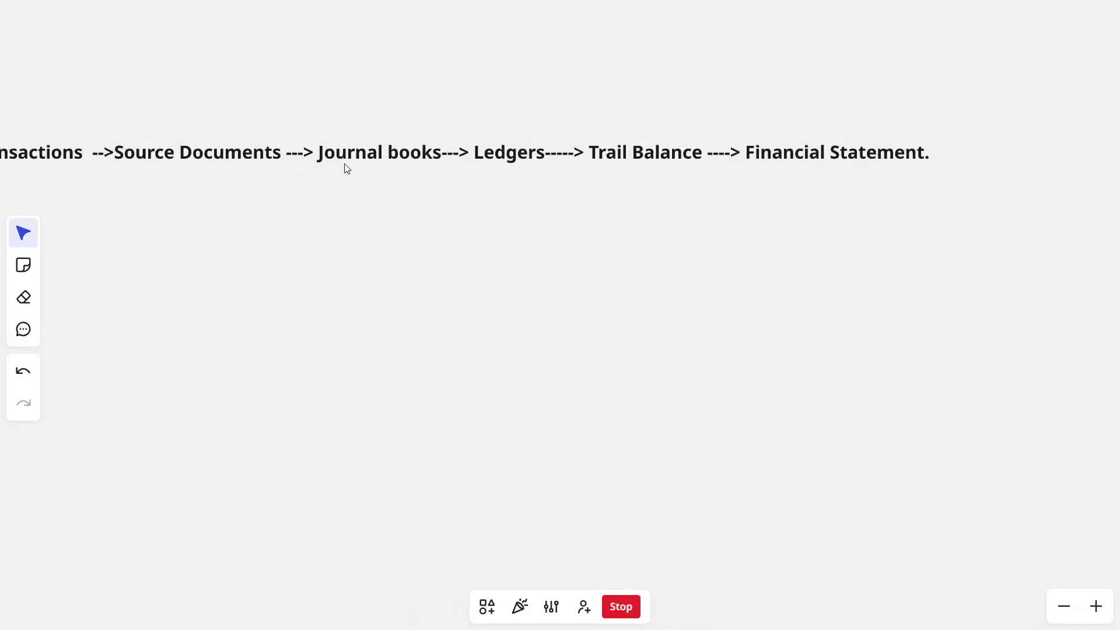
pyautogui.moveTo(354, 171); pyautogui.dragTo(466, 174)
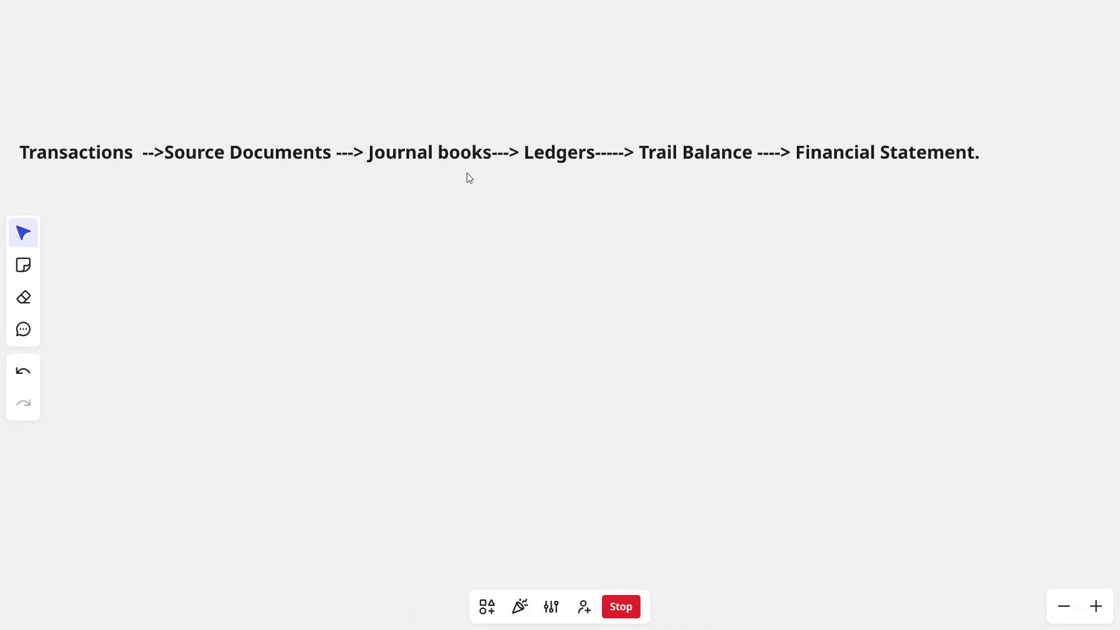
pyautogui.moveTo(316, 174); pyautogui.dragTo(154, 174)
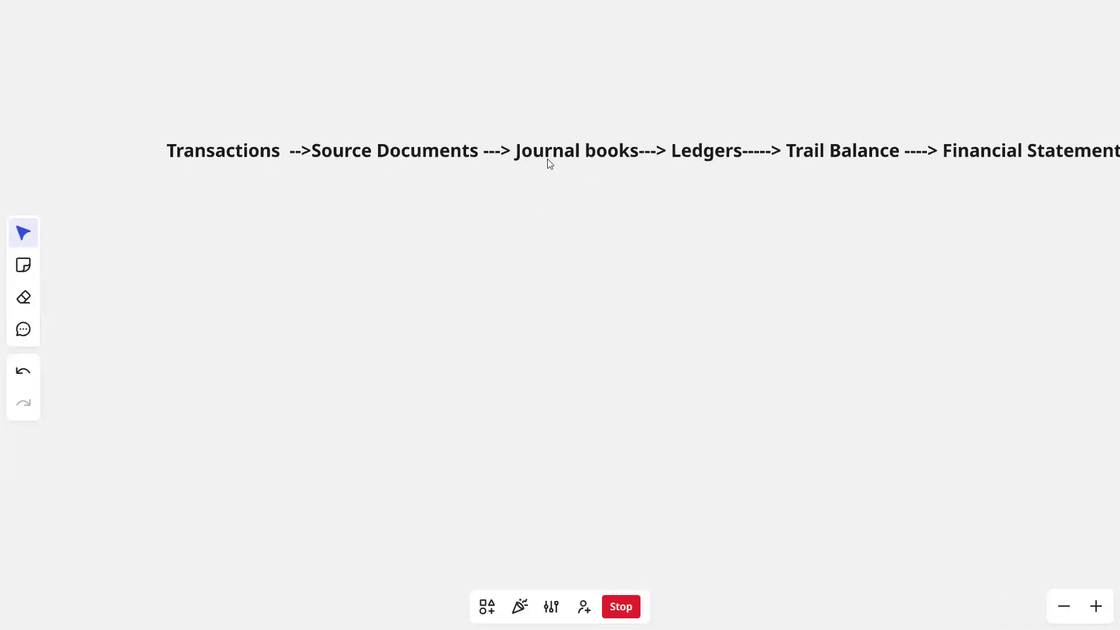
pyautogui.moveTo(546, 173); pyautogui.dragTo(492, 163)
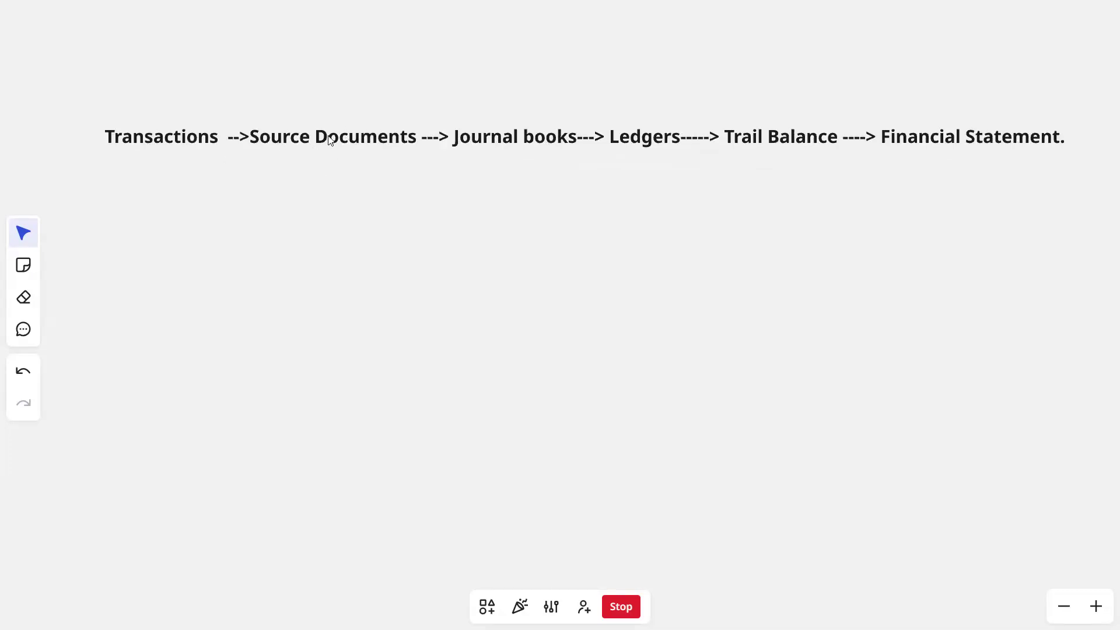
pyautogui.moveTo(335, 145); pyautogui.dragTo(287, 137)
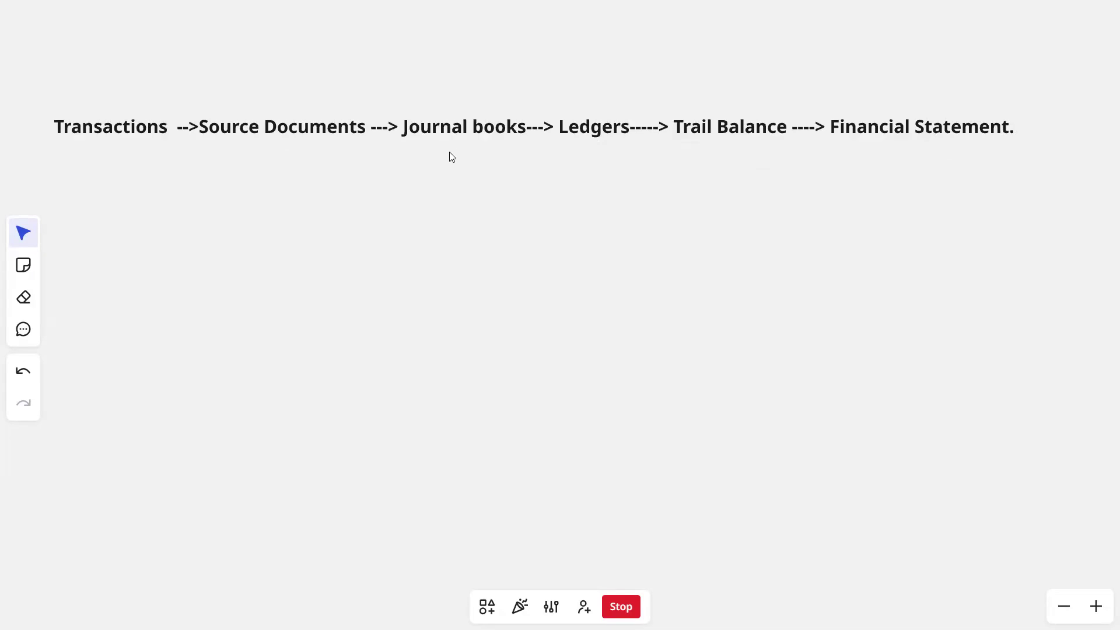
pyautogui.moveTo(450, 153); pyautogui.dragTo(291, 148)
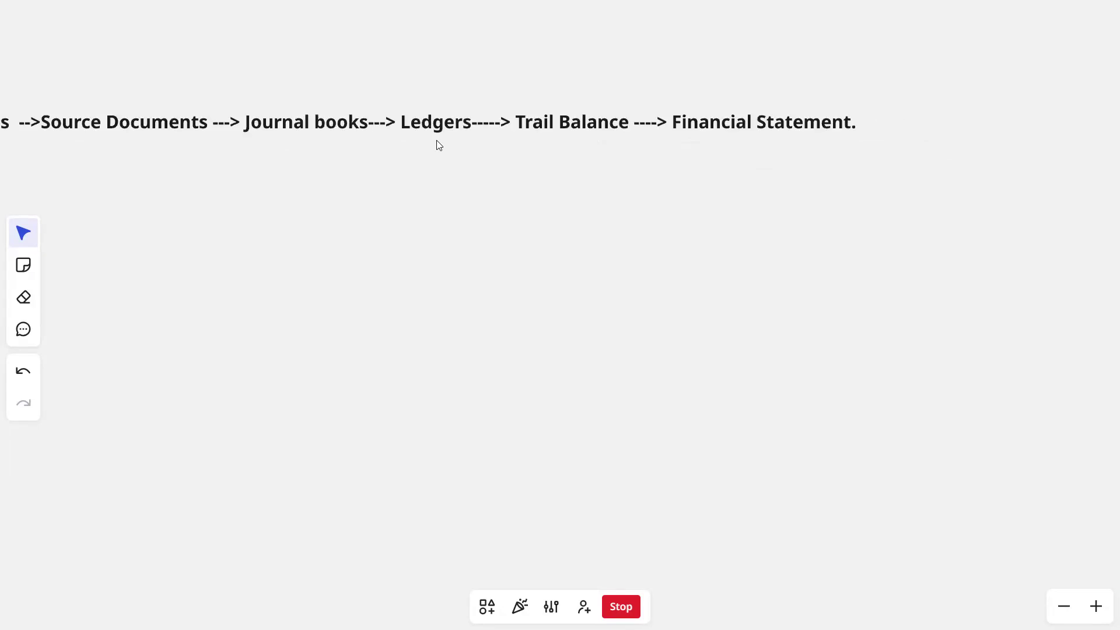
pyautogui.moveTo(405, 142); pyautogui.dragTo(356, 146)
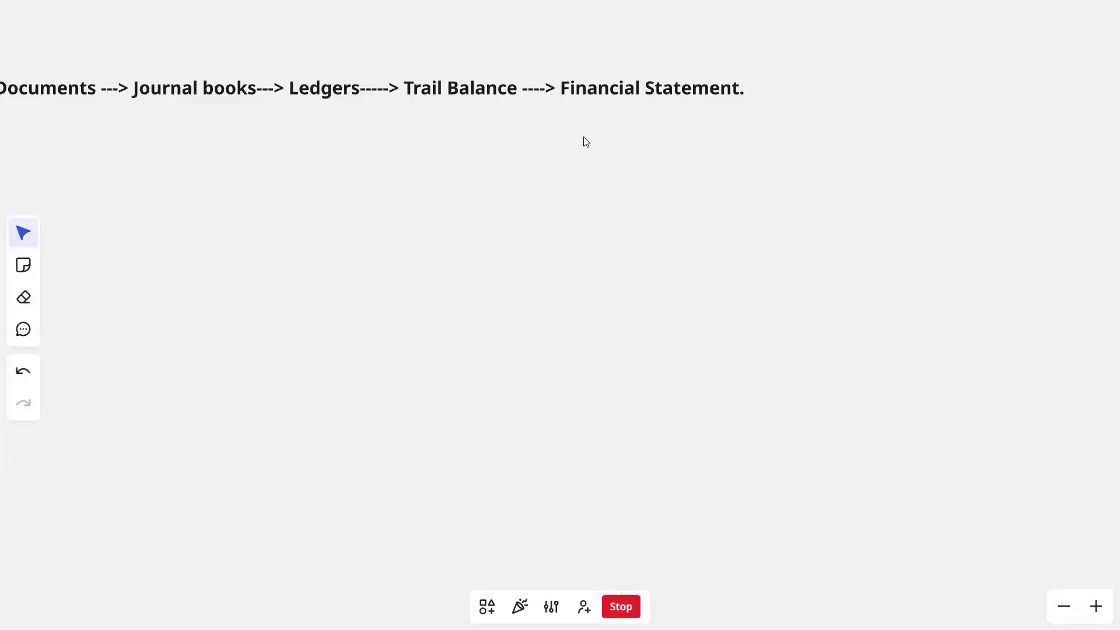
pyautogui.moveTo(583, 137); pyautogui.dragTo(727, 146)
pyautogui.moveTo(590, 154); pyautogui.dragTo(697, 167)
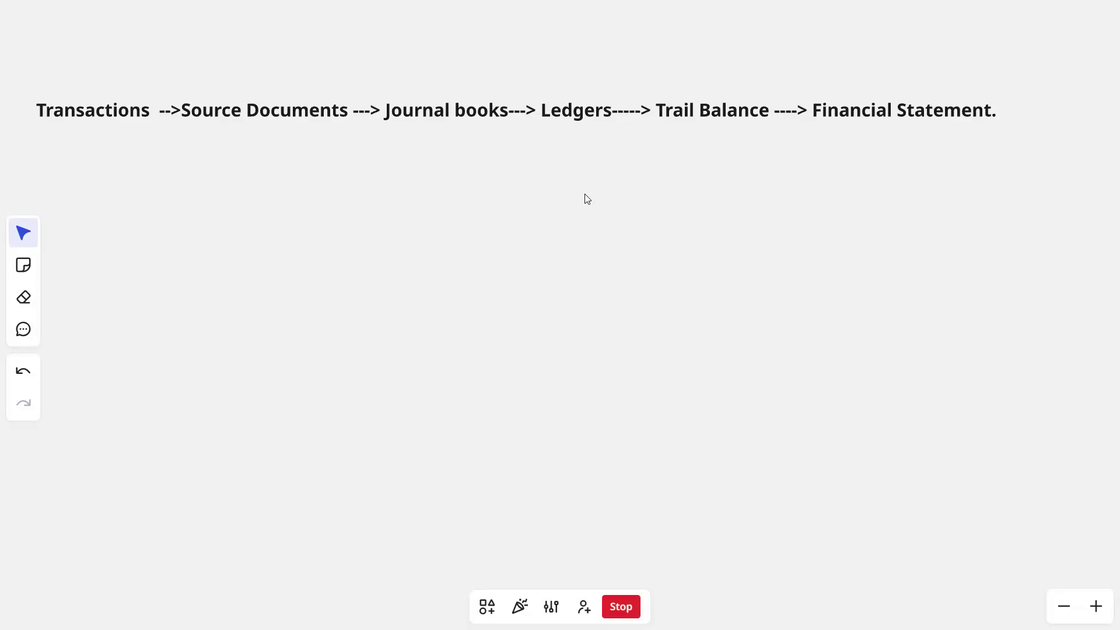
# - Draw a green freehand pen outline around the accounting cycle line, above, below and at its starting end
pyautogui.hotkey('shift', 'e')
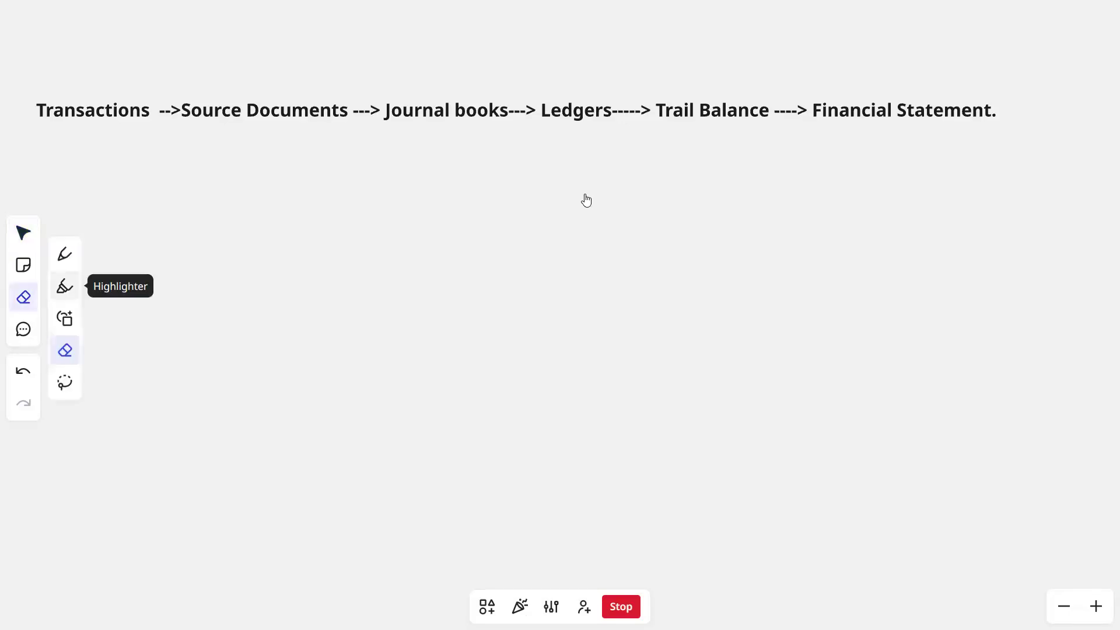
pyautogui.press('p')
pyautogui.moveTo(18, 75); pyautogui.dragTo(38, 153)
pyautogui.moveTo(1, 65)
pyautogui.mouseDown()
pyautogui.moveTo(120, 35)
pyautogui.moveTo(865, 21)
pyautogui.moveTo(1117, 60)
pyautogui.mouseUp()
pyautogui.moveTo(1118, 171); pyautogui.dragTo(1062, 187)
pyautogui.moveTo(38, 153)
pyautogui.mouseDown()
pyautogui.moveTo(393, 152)
pyautogui.moveTo(1088, 183)
pyautogui.mouseUp()
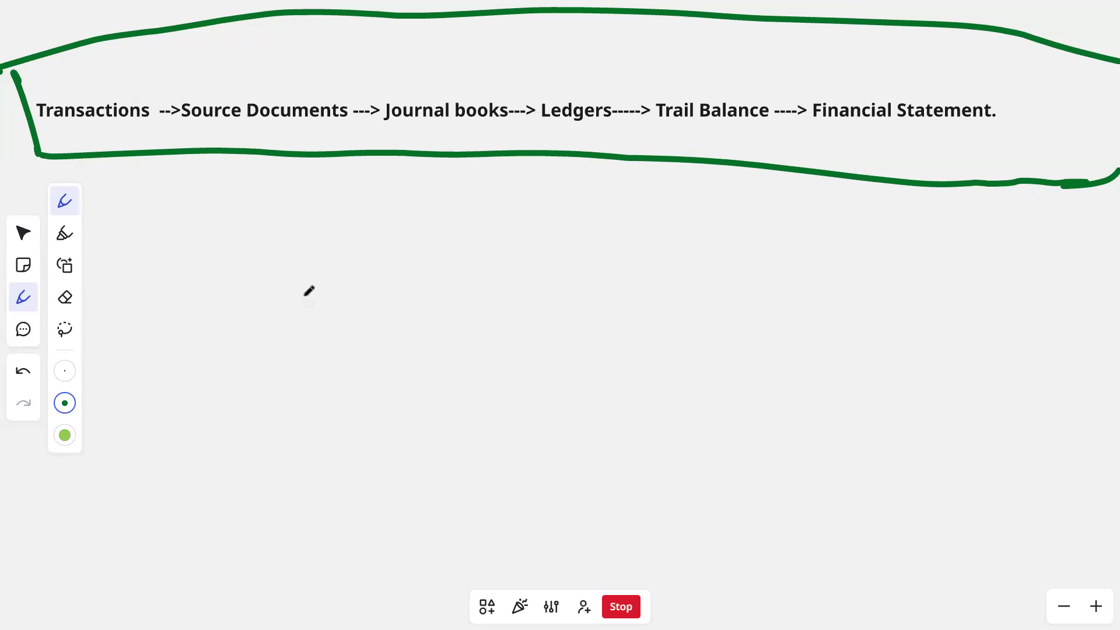
# - Sketch an upright box below the accounting cycle, handwrite "CDA" inside it, and draw an arrow pointing to its side
pyautogui.scroll(-2, 409, 257)
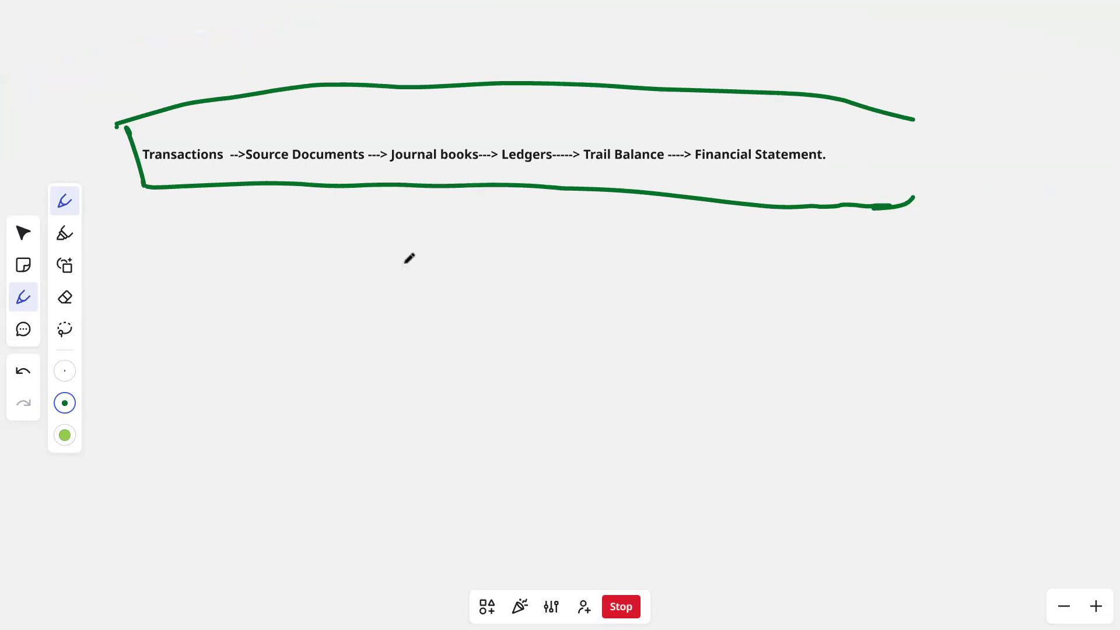
pyautogui.scroll(2, 410, 256)
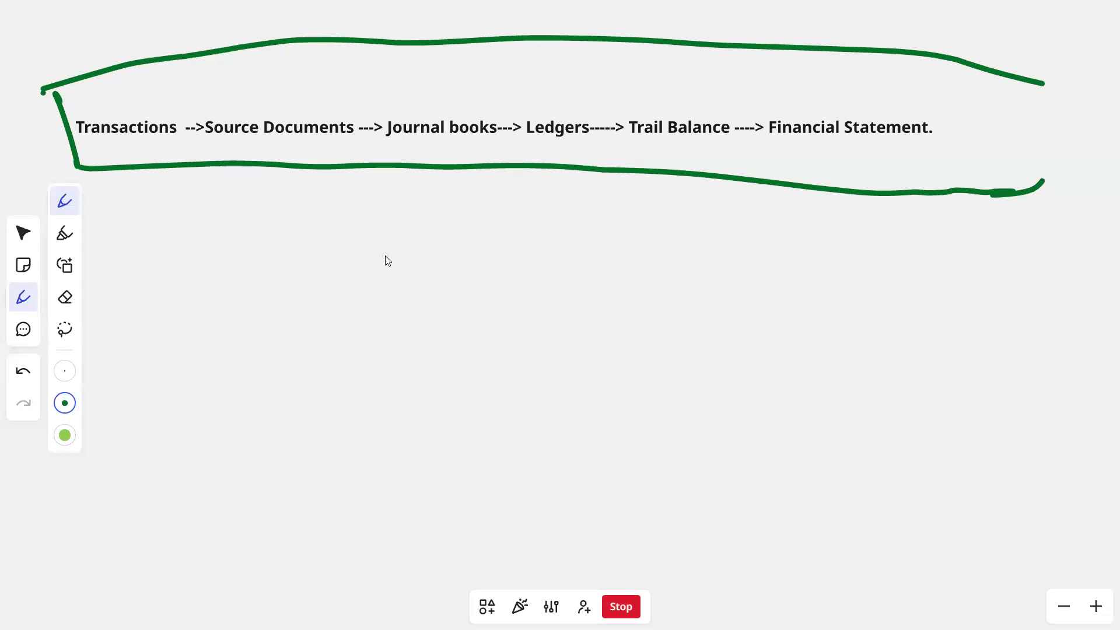
pyautogui.moveTo(743, 268)
pyautogui.mouseDown()
pyautogui.moveTo(739, 376)
pyautogui.moveTo(859, 254)
pyautogui.moveTo(875, 469)
pyautogui.mouseUp()
pyautogui.moveTo(735, 371); pyautogui.dragTo(736, 436)
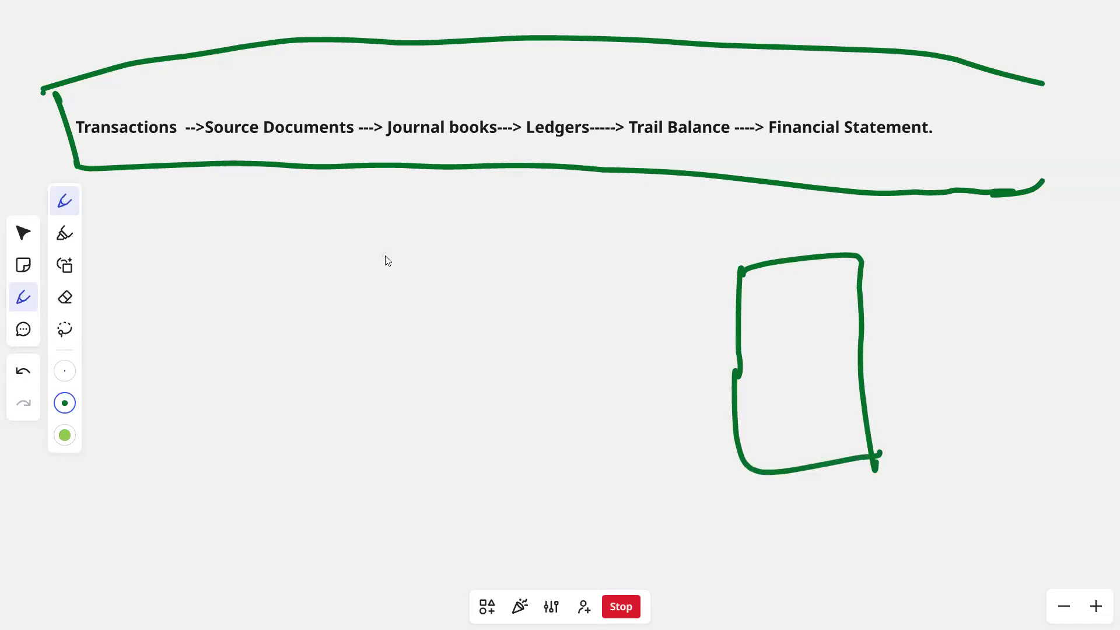
pyautogui.moveTo(789, 299)
pyautogui.mouseDown()
pyautogui.moveTo(785, 315)
pyautogui.moveTo(830, 314)
pyautogui.moveTo(837, 300)
pyautogui.mouseUp()
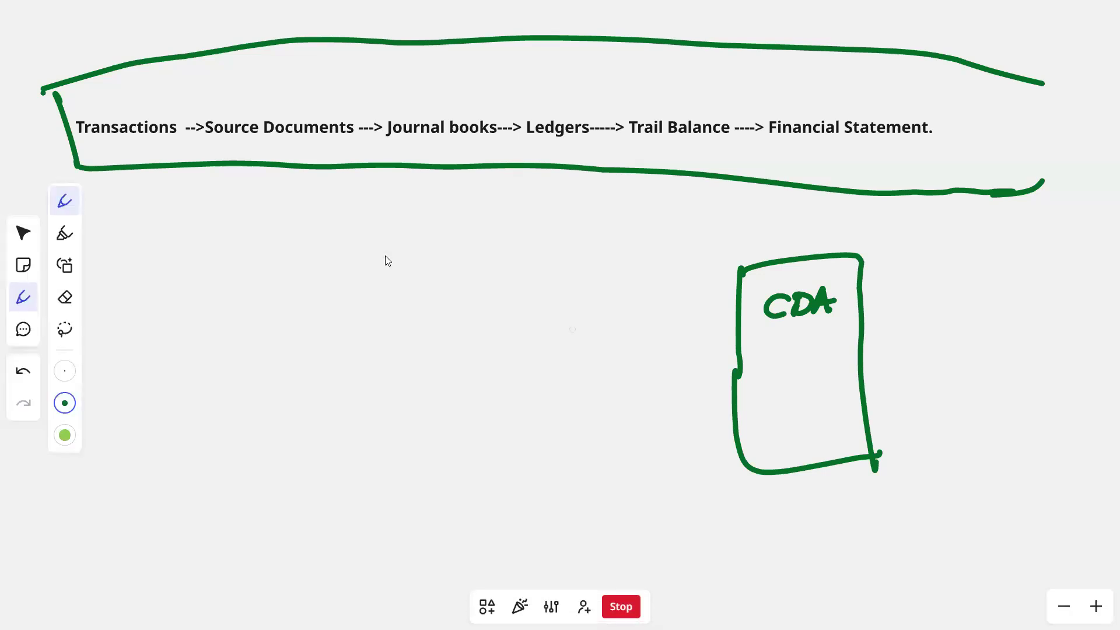
pyautogui.moveTo(576, 361)
pyautogui.mouseDown()
pyautogui.moveTo(723, 353)
pyautogui.moveTo(710, 359)
pyautogui.mouseUp()
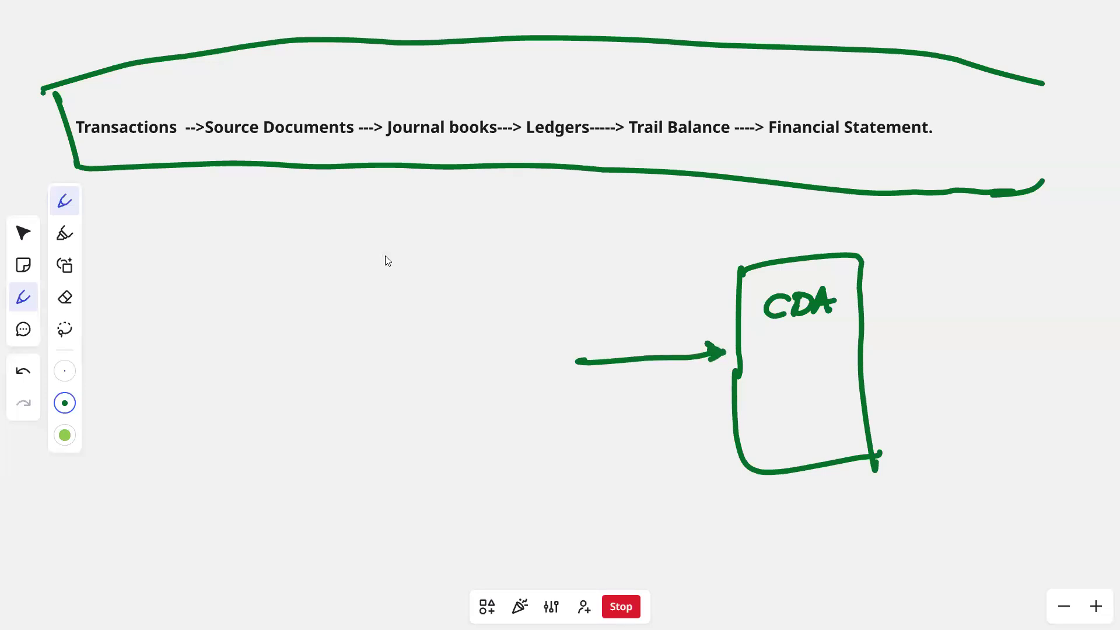
# - Handwrite "journal entry" before the arrow's tail, circle it, and draw a connecting arrow from Ledgers down to the CDA box
pyautogui.moveTo(395, 357)
pyautogui.mouseDown()
pyautogui.moveTo(422, 368)
pyautogui.moveTo(479, 353)
pyautogui.mouseUp()
pyautogui.moveTo(433, 388); pyautogui.dragTo(504, 375)
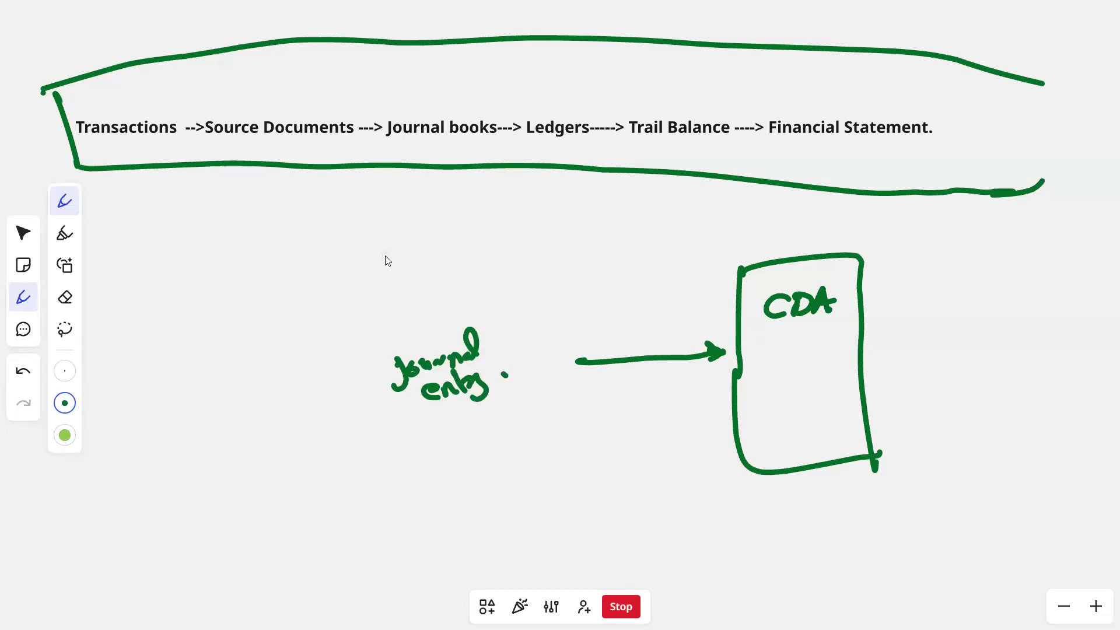
pyautogui.moveTo(513, 316); pyautogui.dragTo(443, 309)
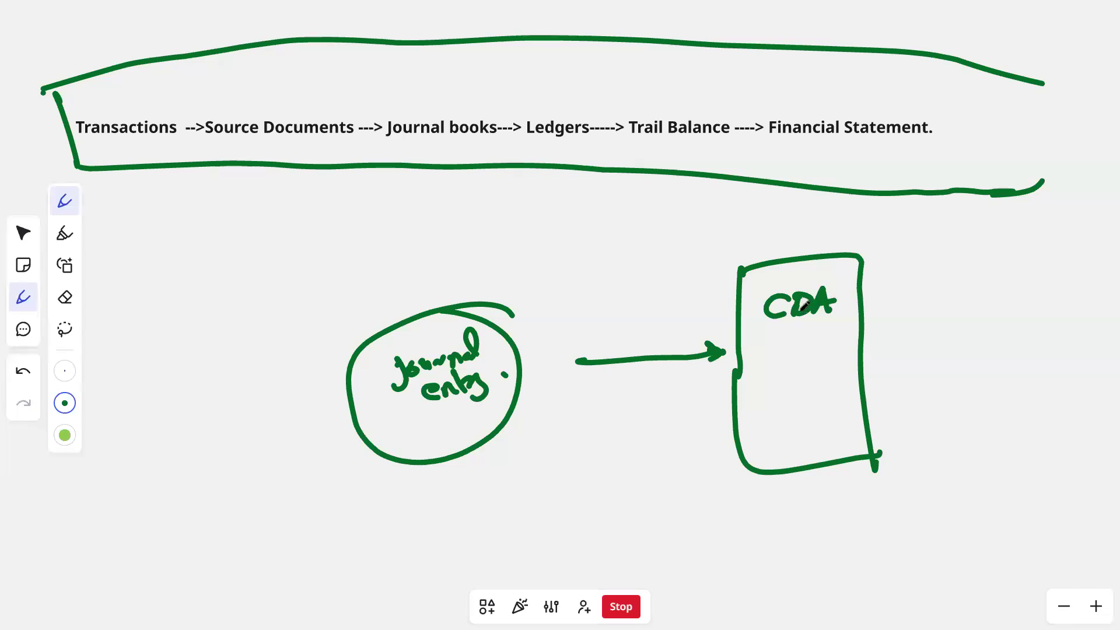
pyautogui.moveTo(567, 139)
pyautogui.mouseDown()
pyautogui.moveTo(580, 238)
pyautogui.moveTo(750, 218)
pyautogui.moveTo(759, 264)
pyautogui.moveTo(782, 245)
pyautogui.mouseUp()
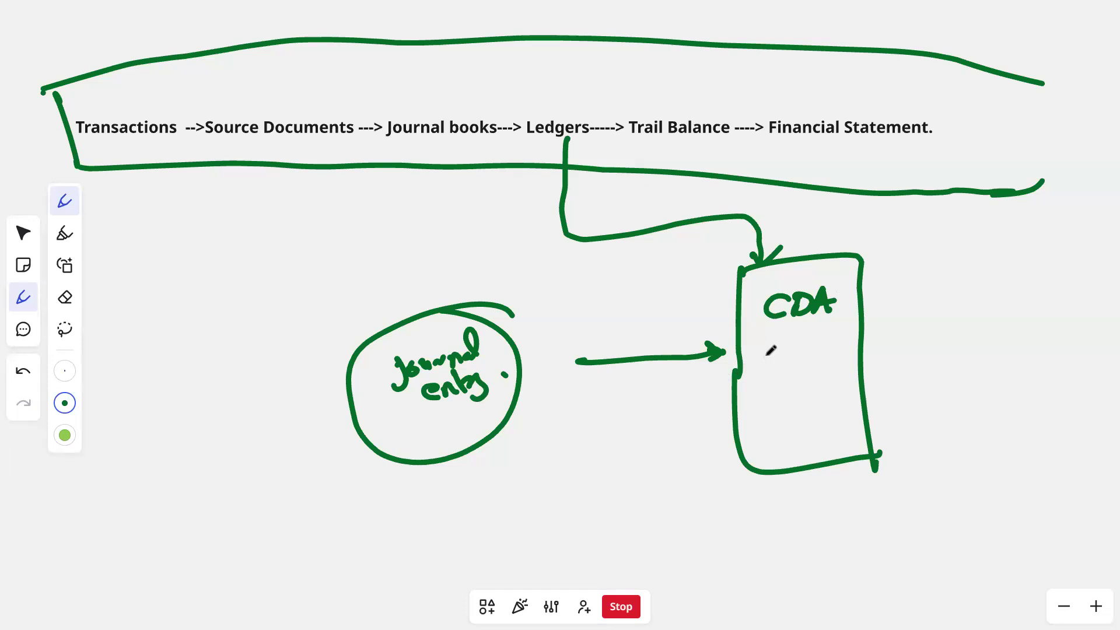
# - Examine how the journal entry circle and Ledgers connect to the CDA box, both close up and within the whole cycle
pyautogui.scroll(-1, 766, 355)
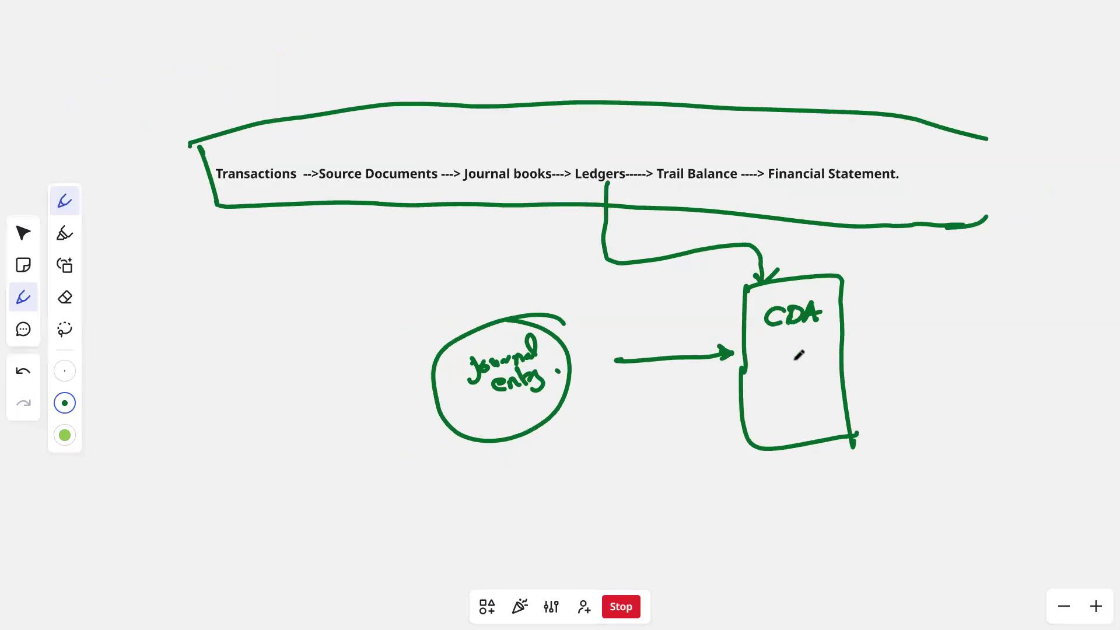
pyautogui.scroll(2, 795, 360)
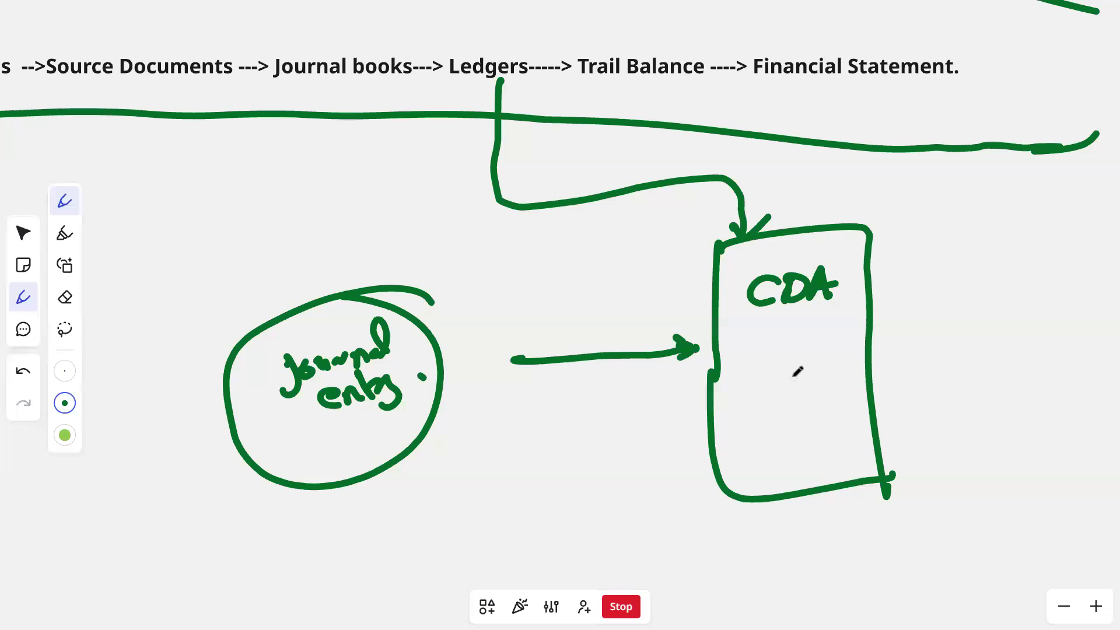
pyautogui.scroll(-2, 797, 371)
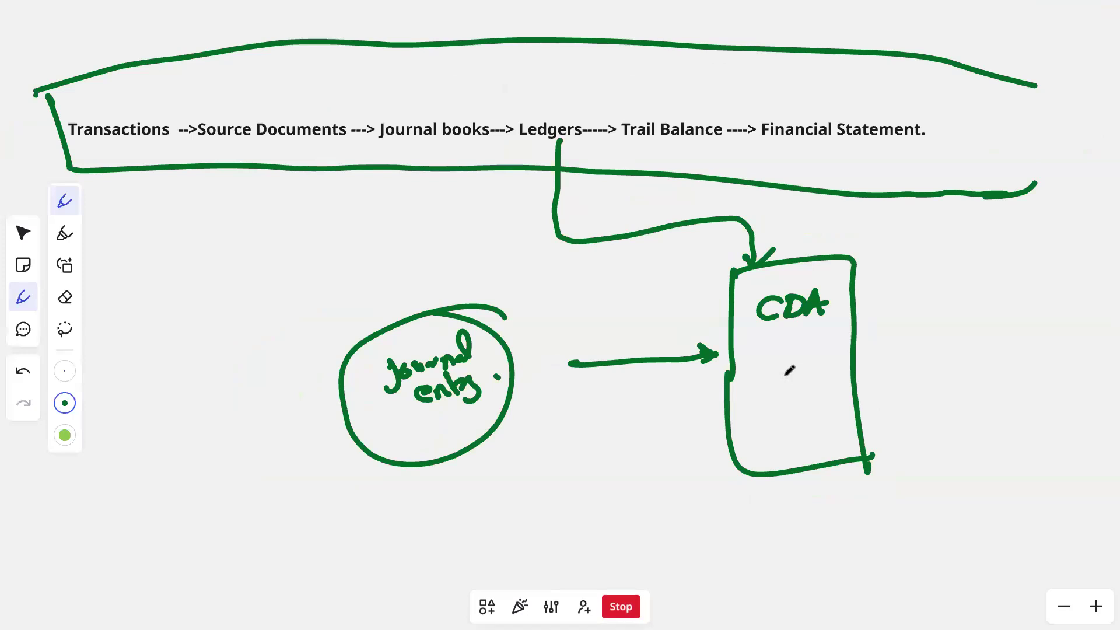
pyautogui.scroll(1, 790, 369)
pyautogui.scroll(1, 791, 369)
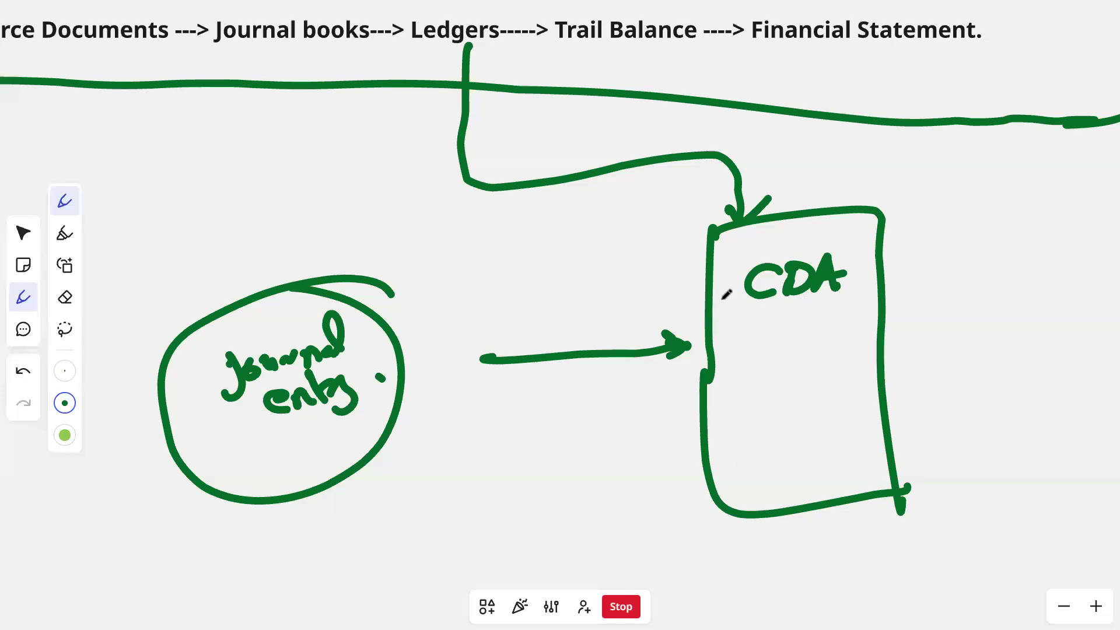
pyautogui.scroll(-5, 729, 325)
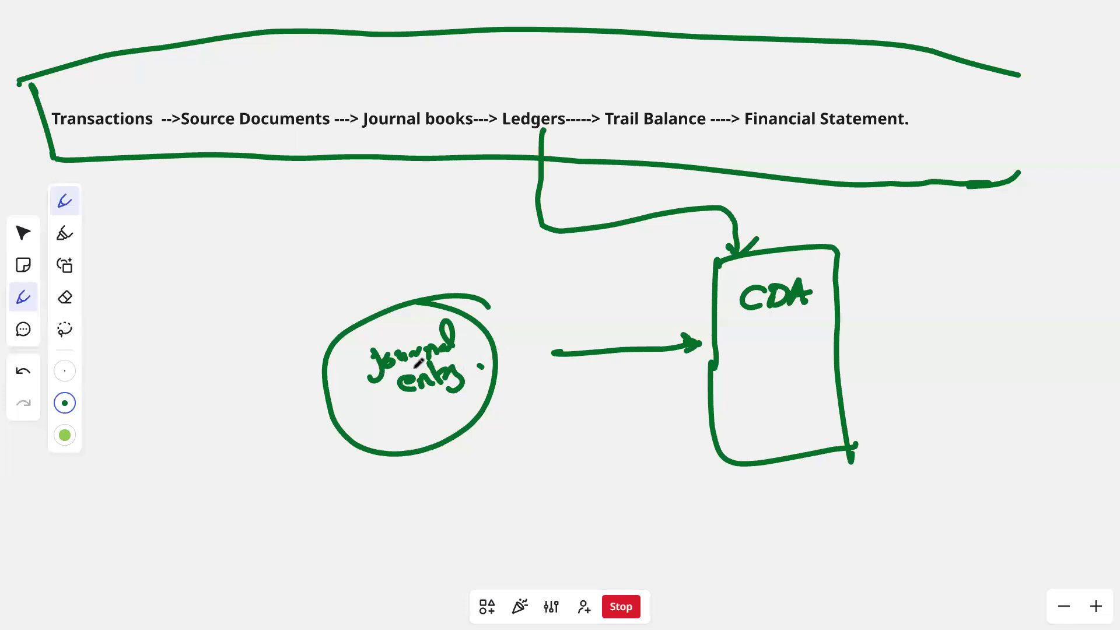
pyautogui.scroll(2, 418, 362)
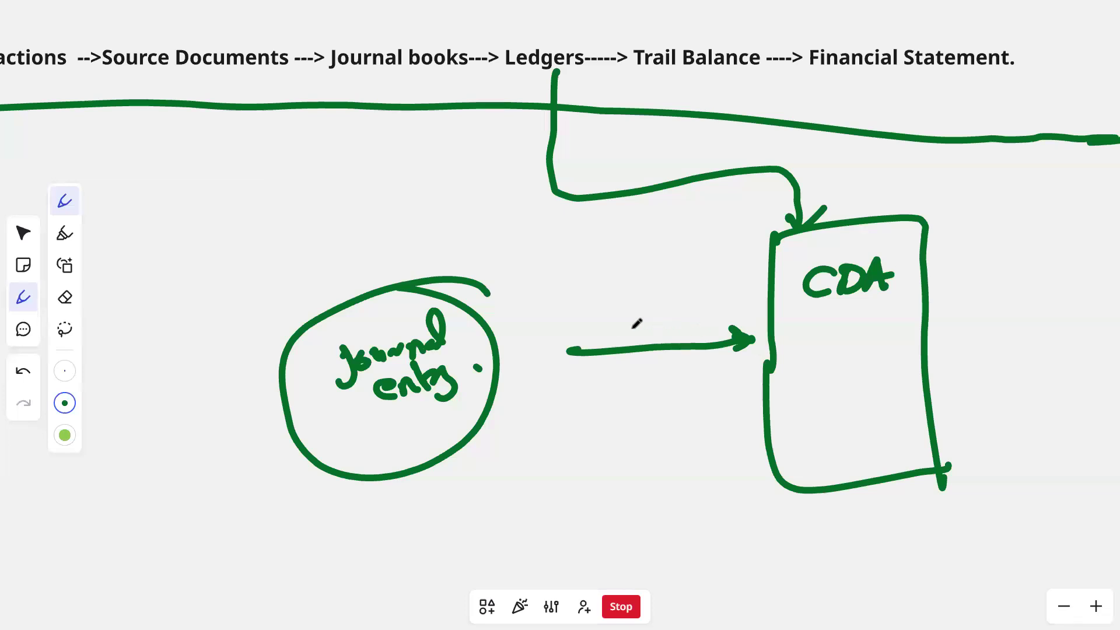
pyautogui.scroll(-2, 571, 387)
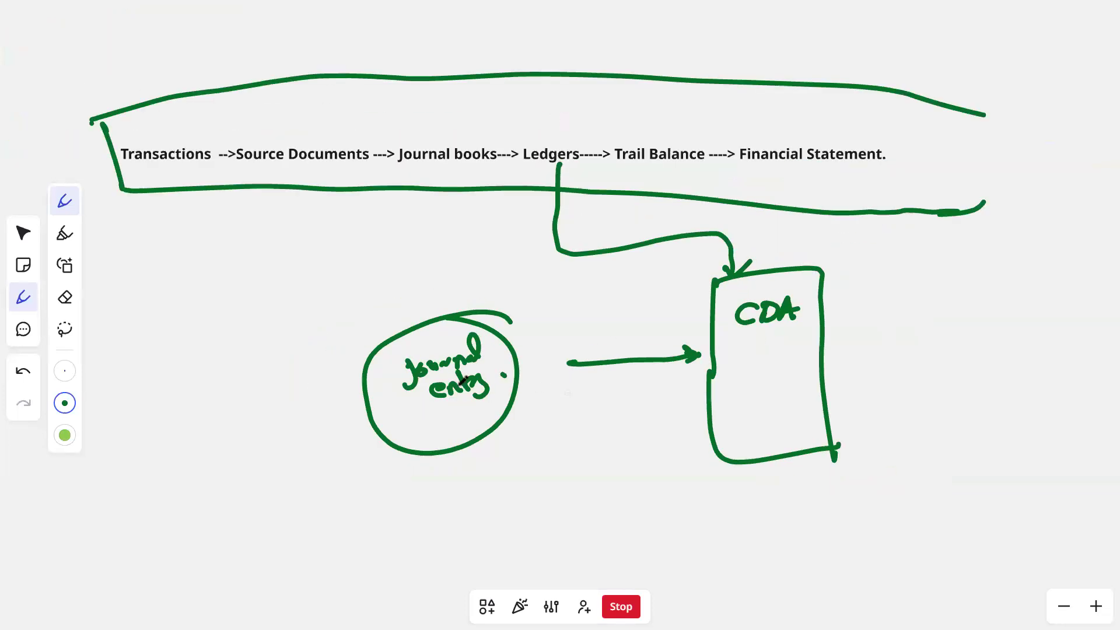
pyautogui.scroll(-1, 459, 382)
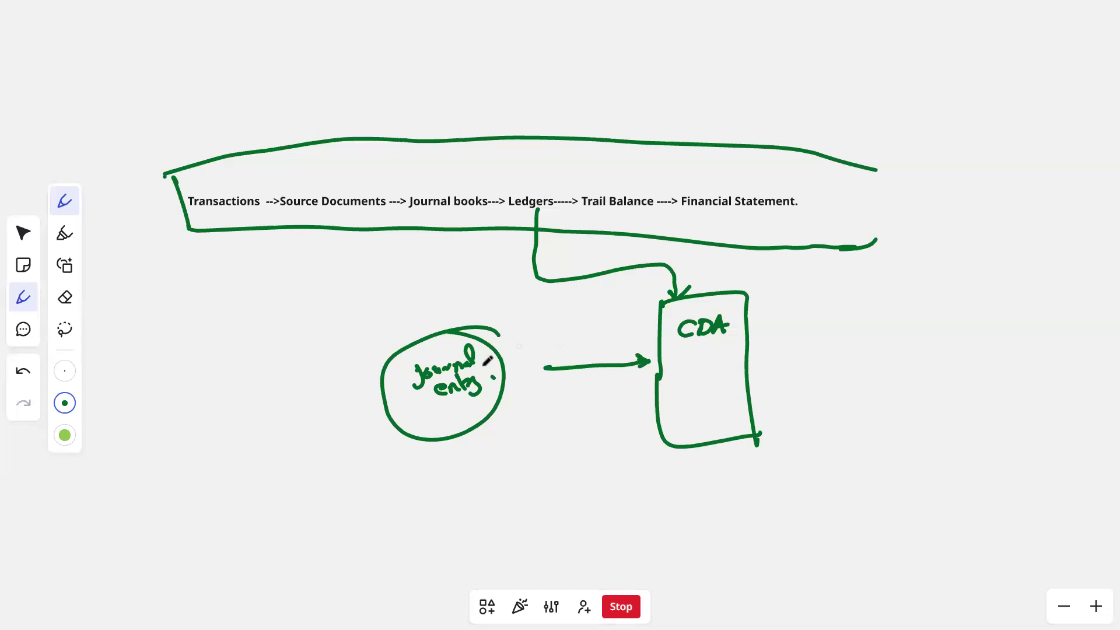
pyautogui.scroll(3, 485, 368)
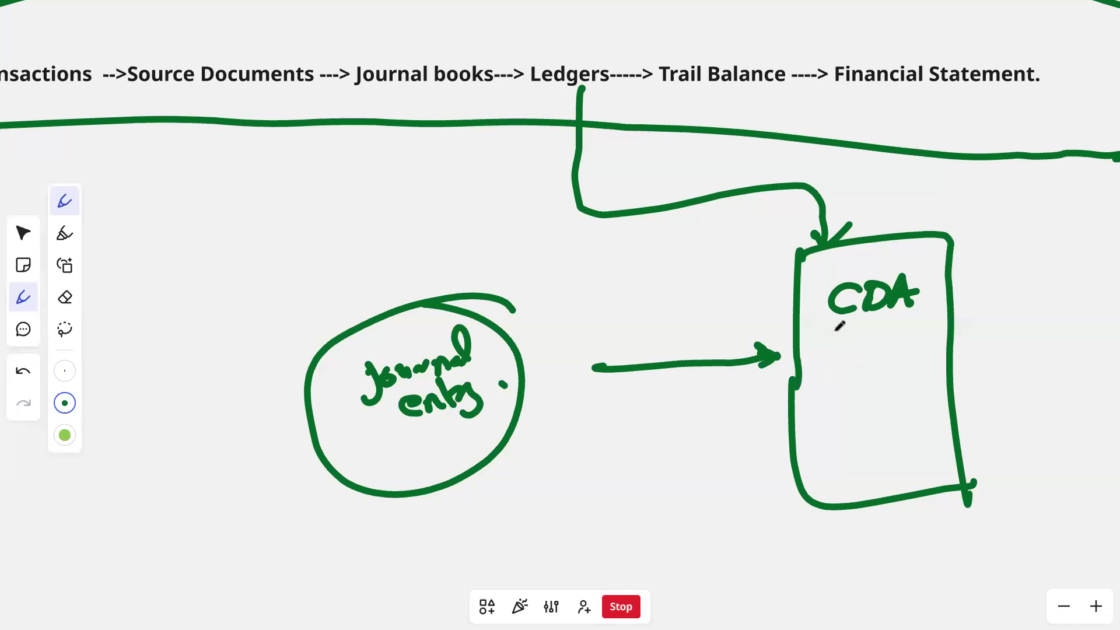
pyautogui.scroll(-3, 580, 292)
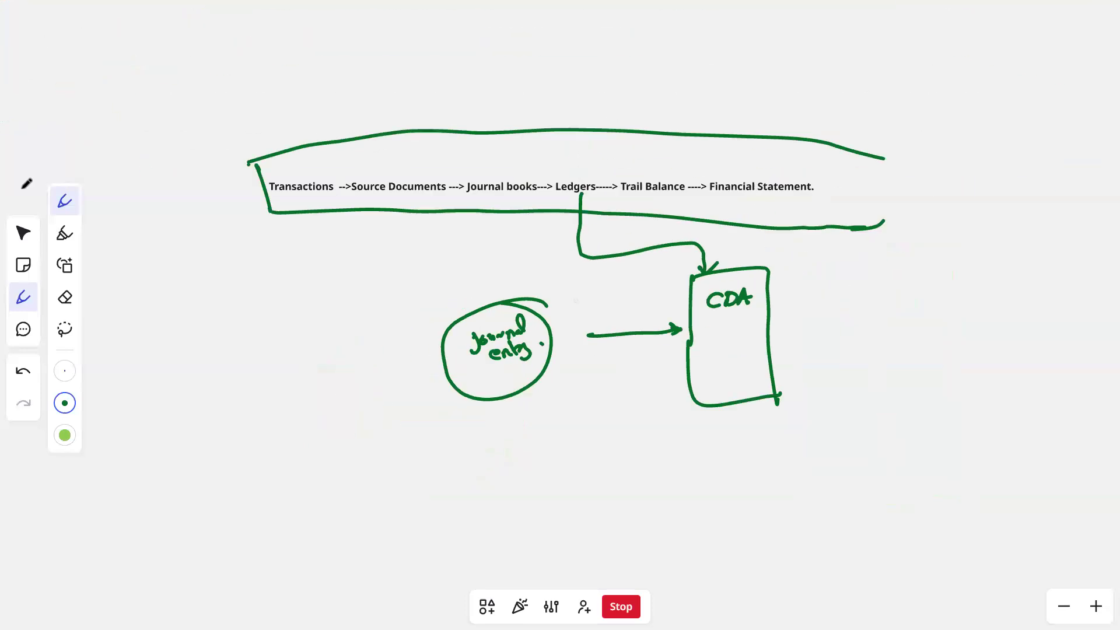
# - Leave the pen tool and find the QB online Chart of Accounts mind map to read its definition
pyautogui.click(24, 232)
pyautogui.scroll(-3, 287, 288)
pyautogui.moveTo(351, 341); pyautogui.dragTo(824, 379)
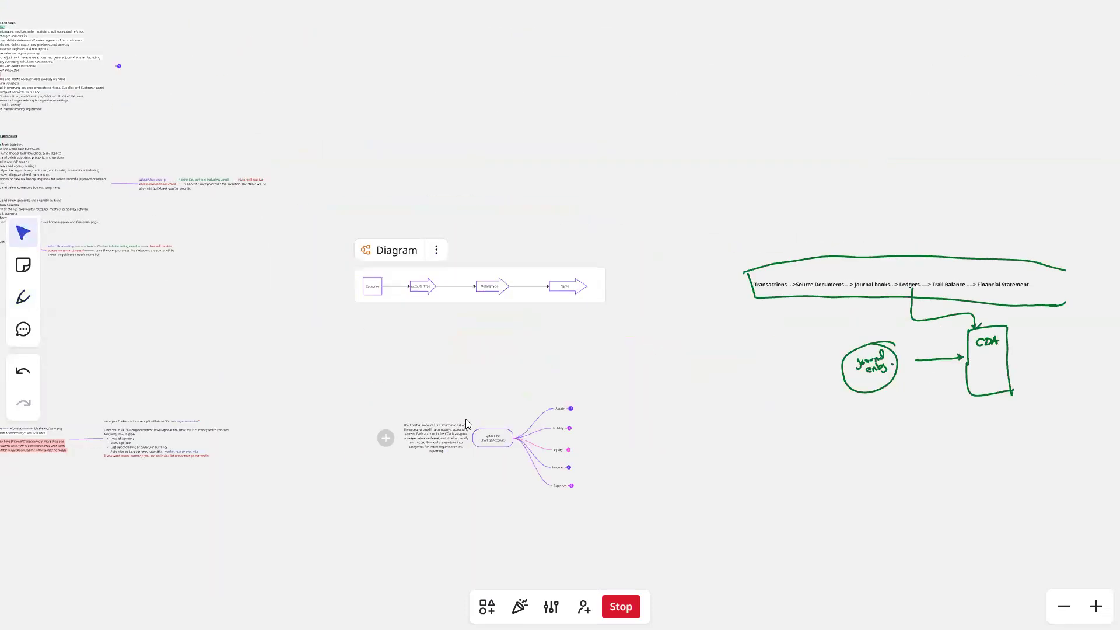
pyautogui.scroll(3, 465, 408)
pyautogui.moveTo(475, 403); pyautogui.dragTo(470, 183)
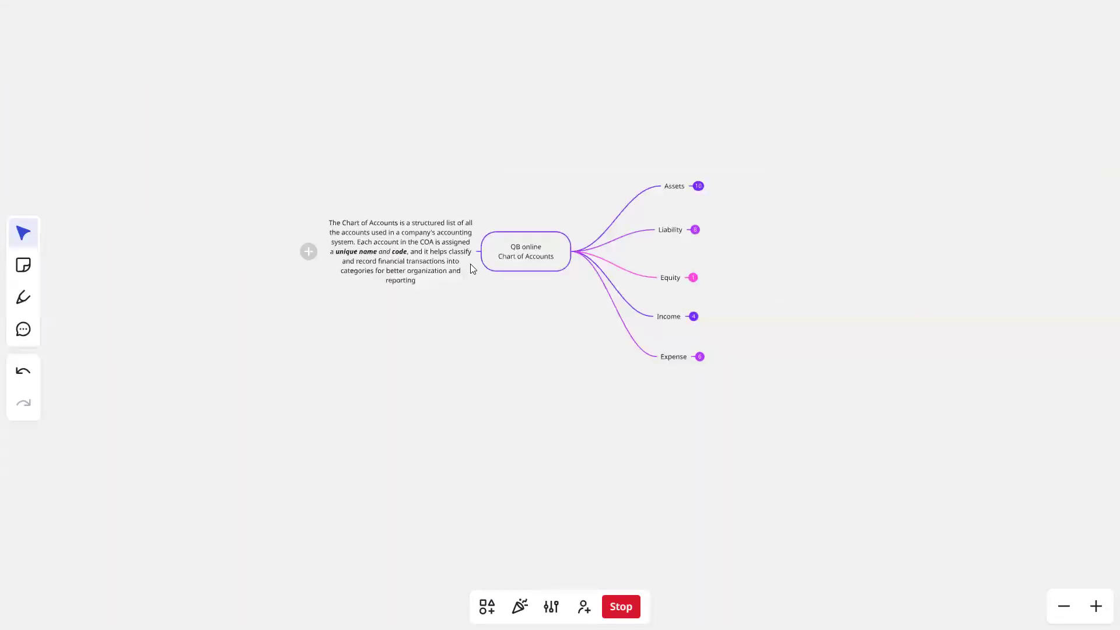
pyautogui.scroll(3, 473, 268)
pyautogui.scroll(2, 408, 295)
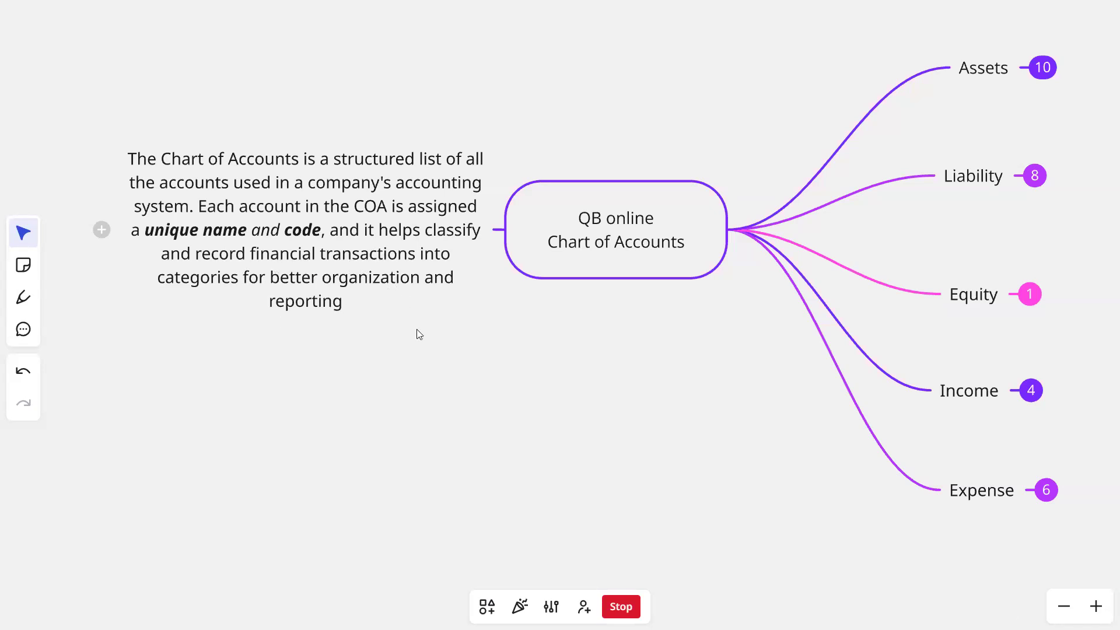
# - Examine the Assets, Liability, Equity, Income and Expense branches of the Chart of Accounts mind map
pyautogui.moveTo(411, 330); pyautogui.dragTo(214, 338)
pyautogui.moveTo(294, 342); pyautogui.dragTo(157, 385)
pyautogui.moveTo(322, 149)
pyautogui.mouseDown()
pyautogui.moveTo(321, 138)
pyautogui.moveTo(320, 148)
pyautogui.mouseUp()
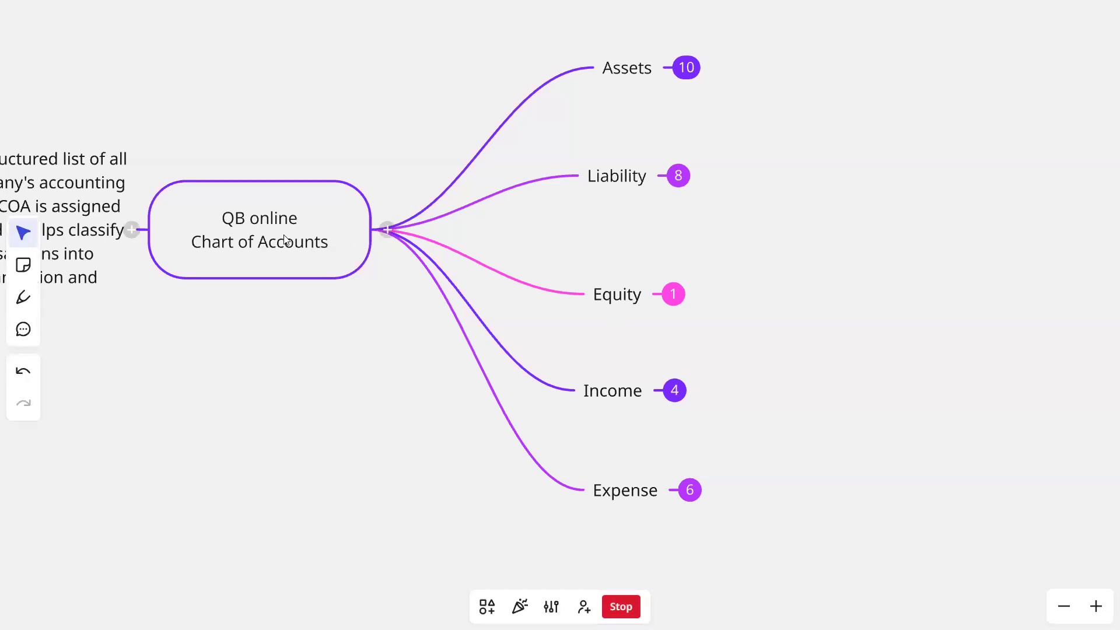
pyautogui.moveTo(259, 273); pyautogui.dragTo(256, 221)
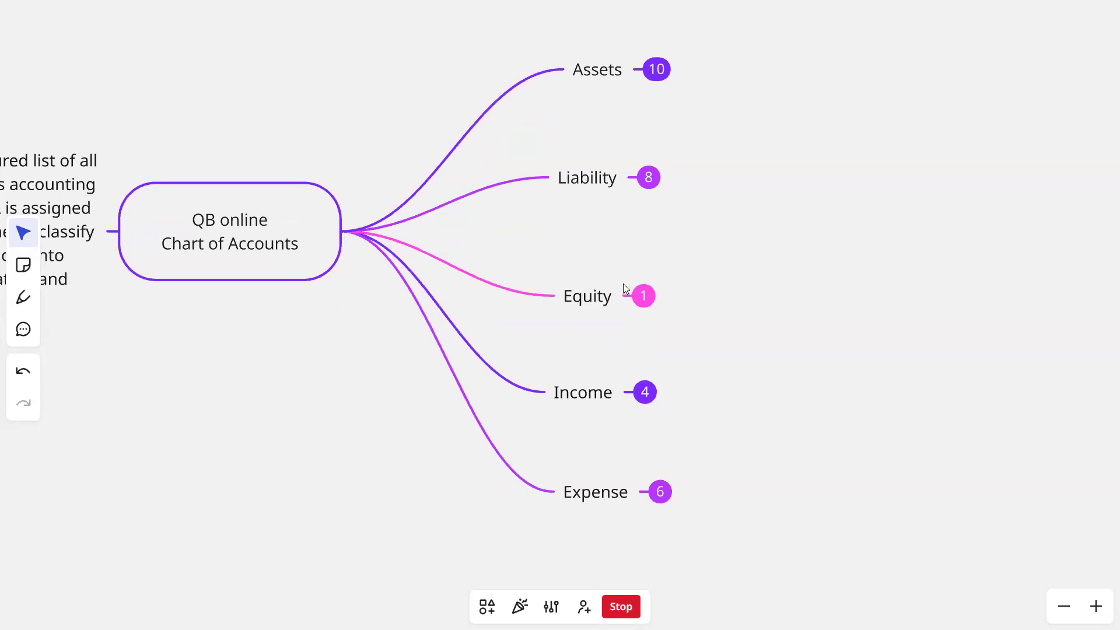
pyautogui.scroll(1, 601, 108)
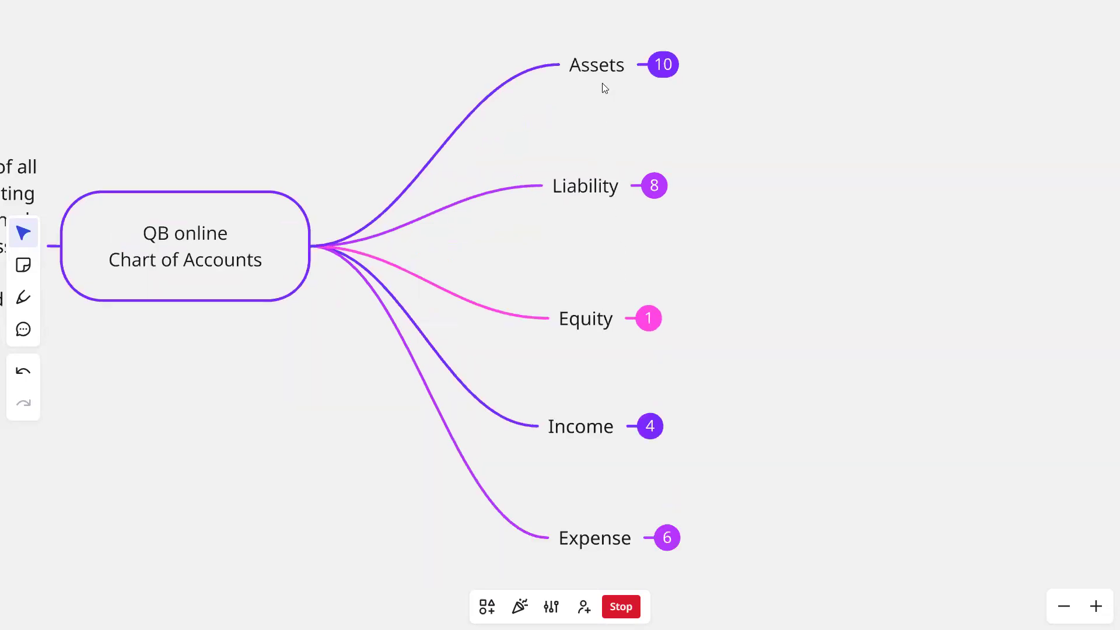
# - Expand the Assets branch of the QB online Chart of Accounts mind map and view all its account types
pyautogui.scroll(-2, 602, 83)
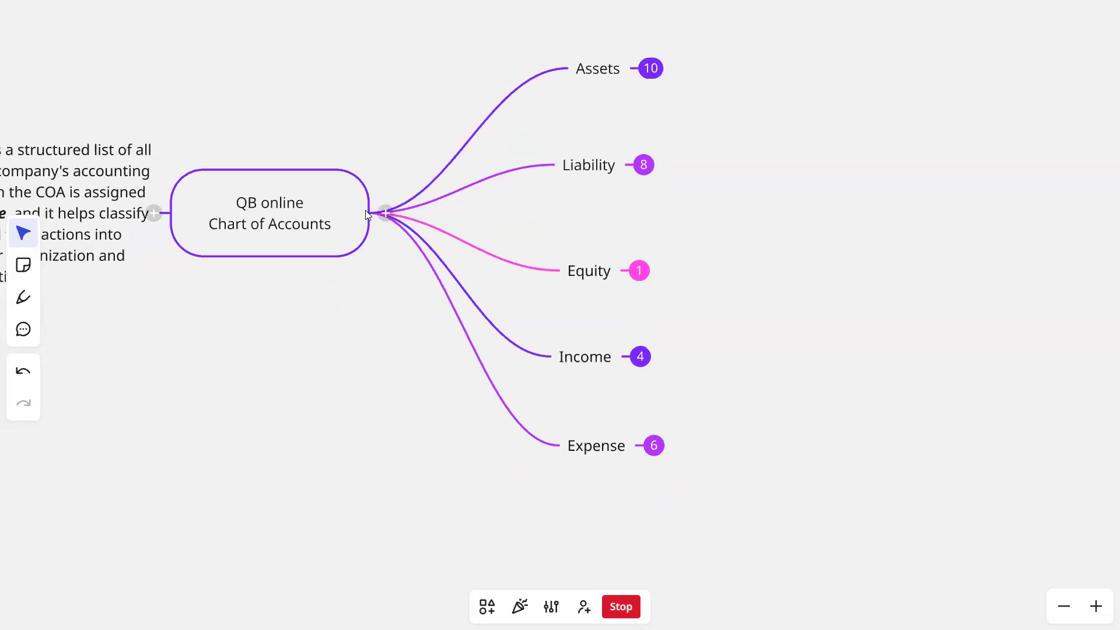
pyautogui.moveTo(431, 143); pyautogui.dragTo(375, 194)
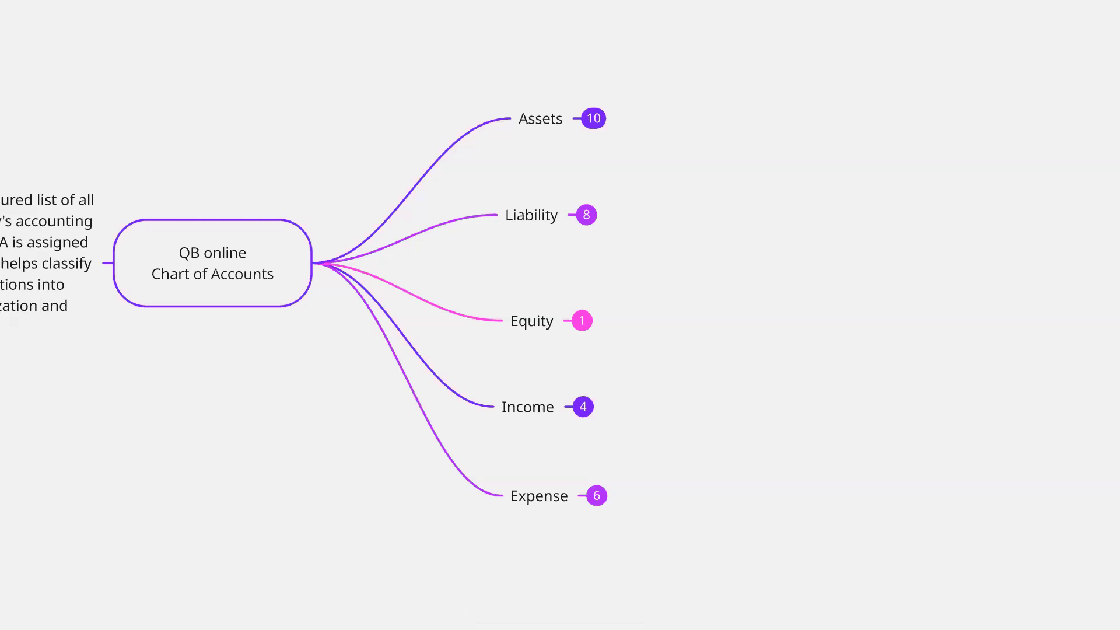
pyautogui.click(593, 118)
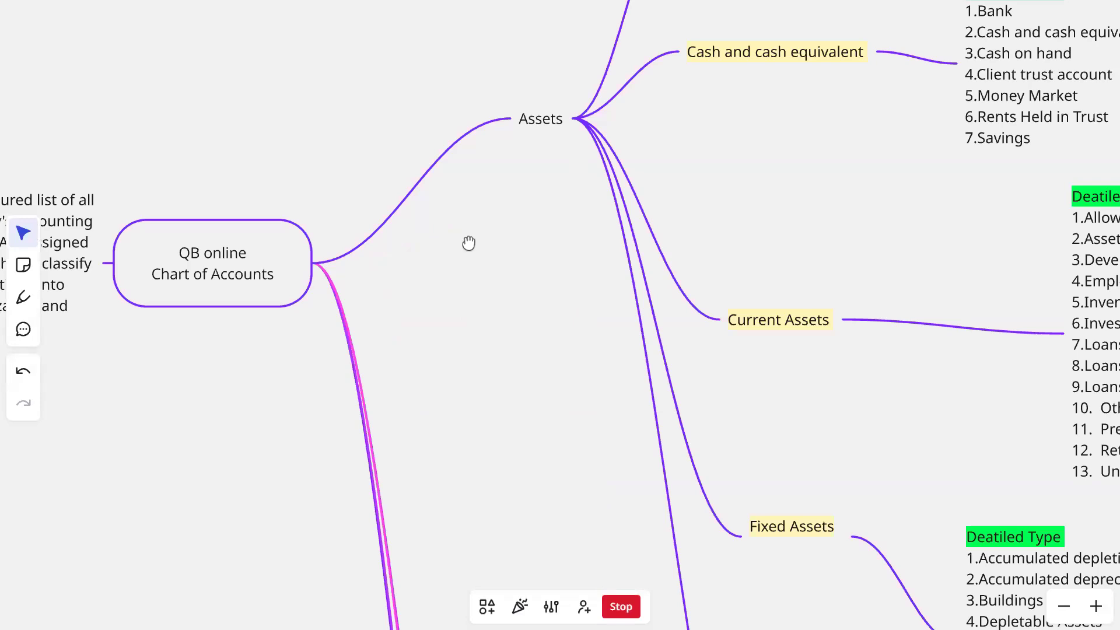
pyautogui.moveTo(469, 243); pyautogui.dragTo(393, 328)
pyautogui.scroll(-5, 565, 174)
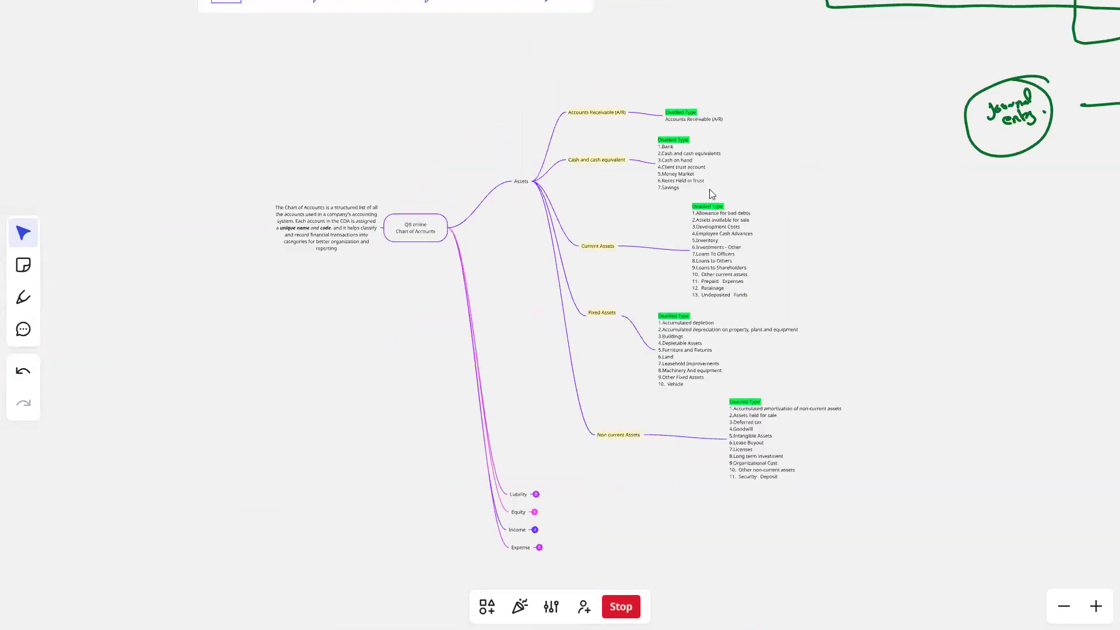
# - Examine the QB online Chart of Accounts node up close and how the Assets branch splits into account types
pyautogui.scroll(5, 486, 239)
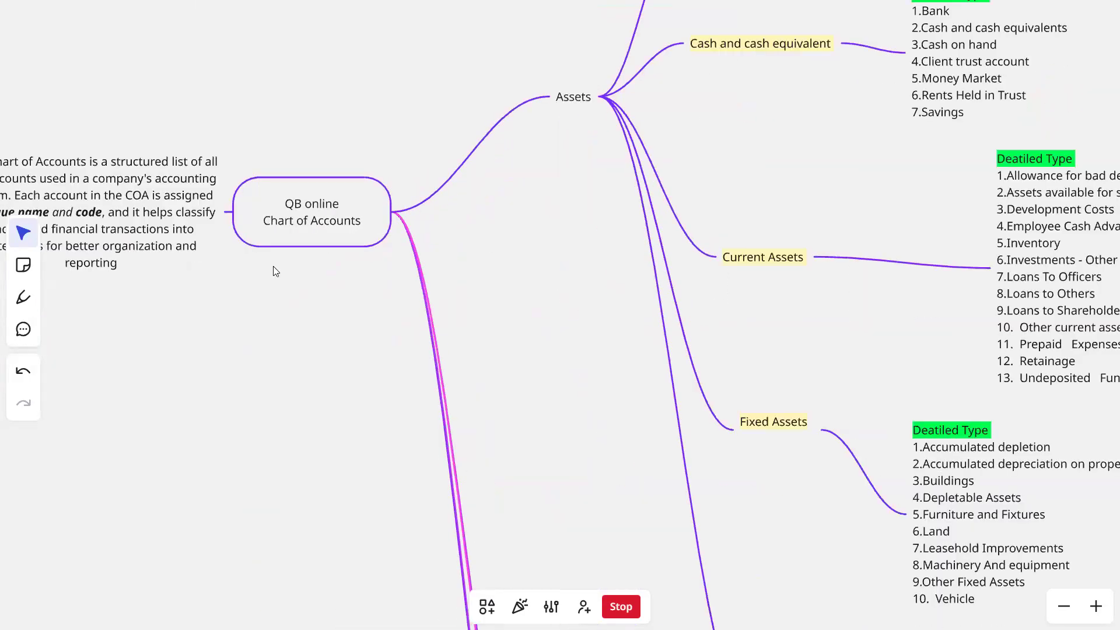
pyautogui.scroll(5, 397, 288)
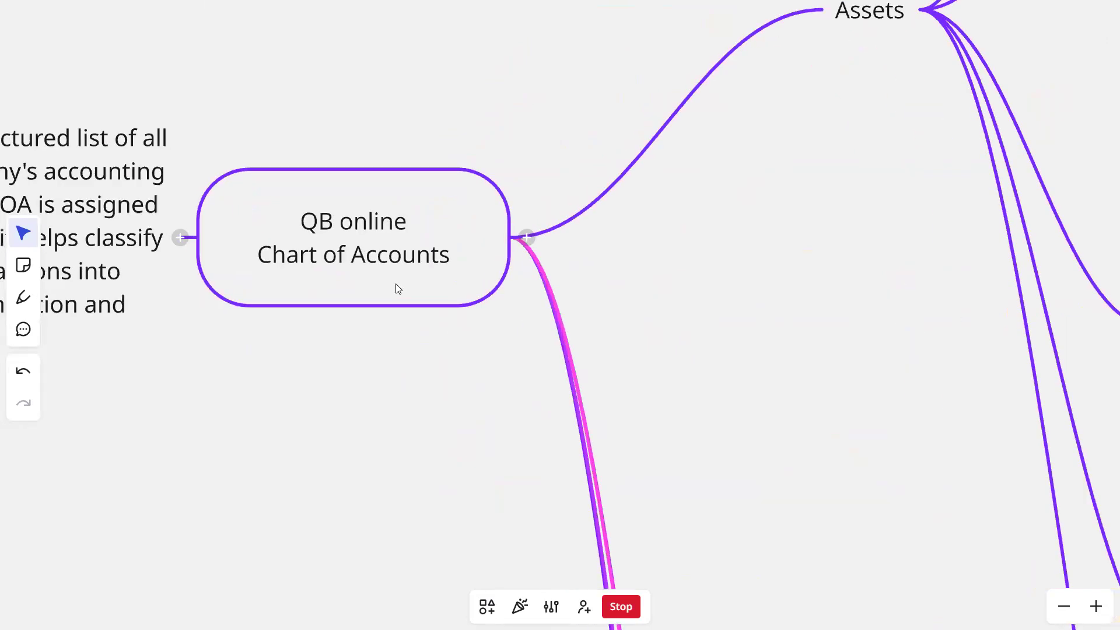
pyautogui.scroll(3, 398, 288)
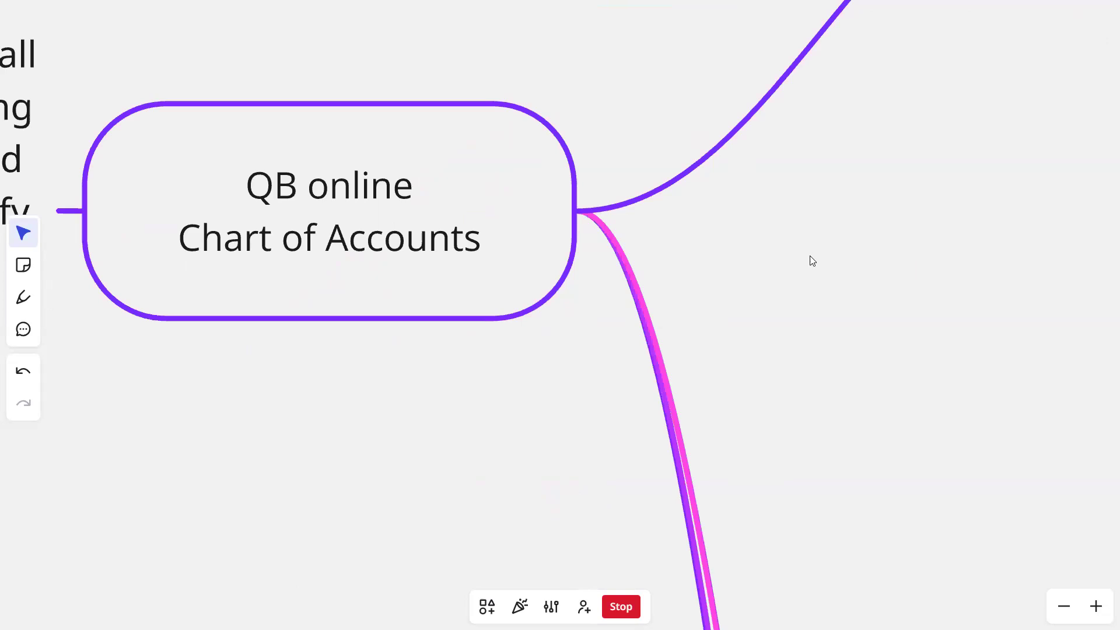
pyautogui.scroll(-4, 761, 275)
pyautogui.scroll(-5, 760, 275)
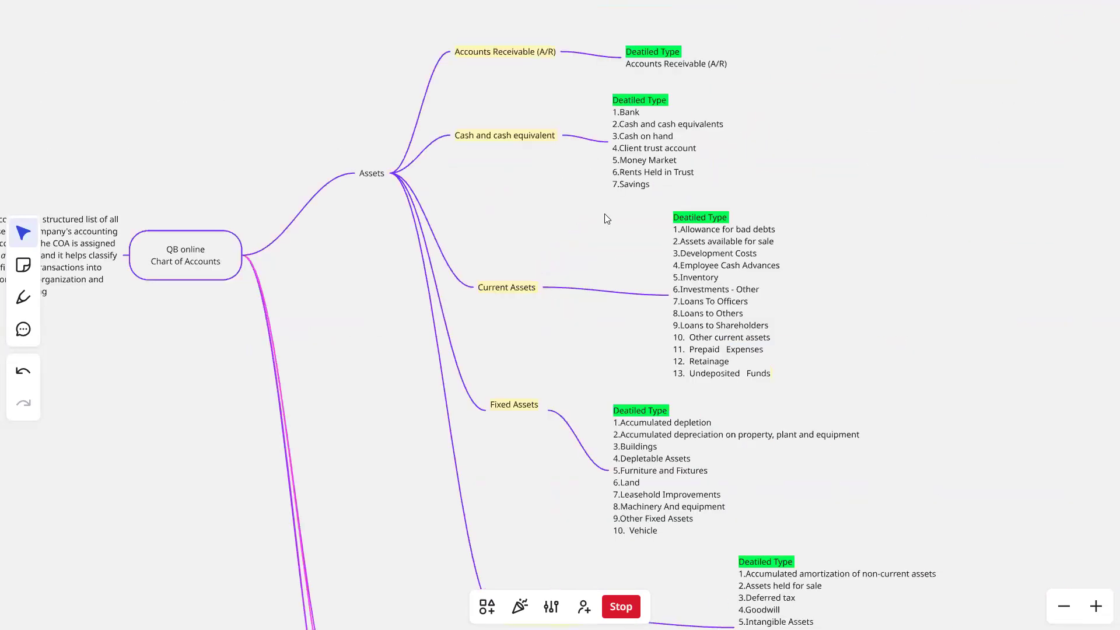
pyautogui.scroll(-3, 613, 211)
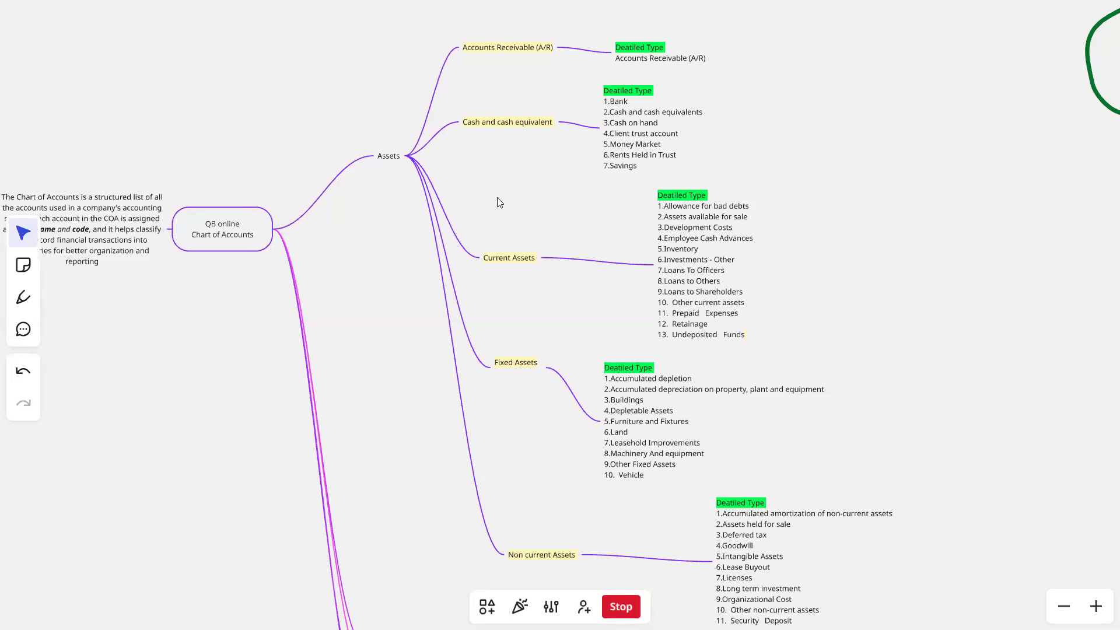
pyautogui.moveTo(354, 276); pyautogui.dragTo(278, 362)
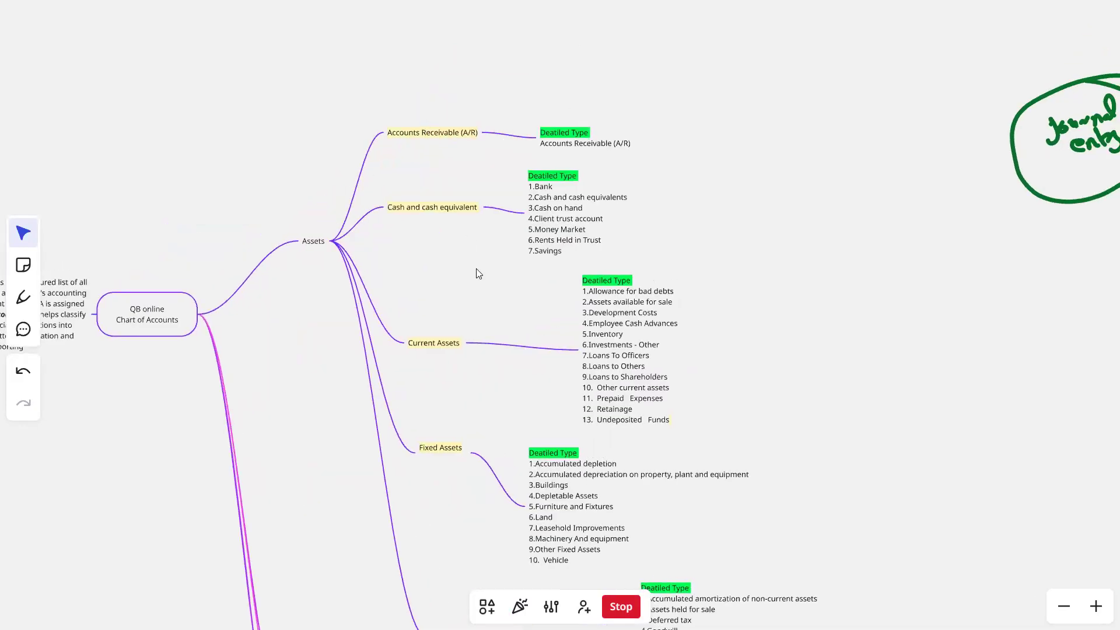
pyautogui.moveTo(476, 269); pyautogui.dragTo(476, 206)
pyautogui.moveTo(476, 268); pyautogui.dragTo(479, 199)
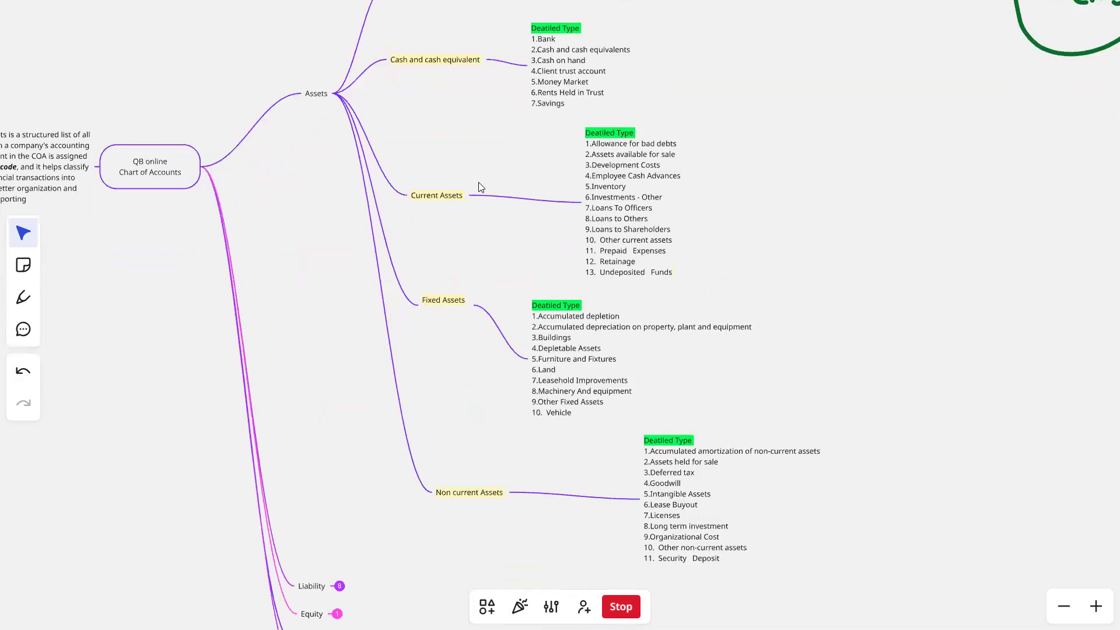
pyautogui.scroll(-5, 478, 182)
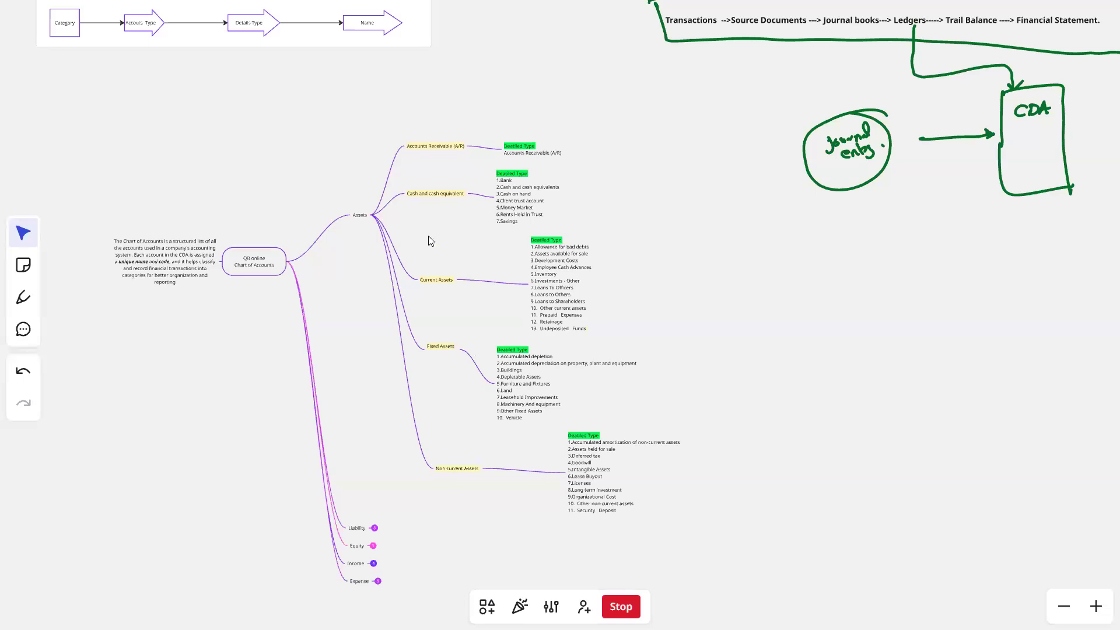
# - Read through the Assets account types from Accounts Receivable (A/R) to Non current Assets, along with their detailed types
pyautogui.scroll(7, 430, 241)
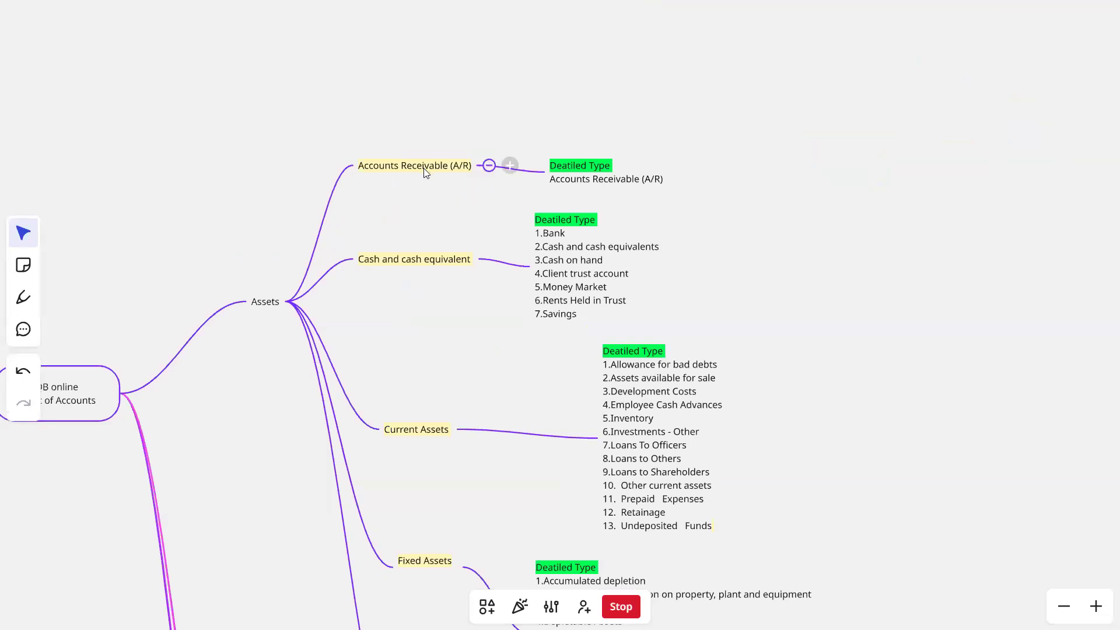
pyautogui.scroll(3, 444, 239)
pyautogui.scroll(-4, 455, 274)
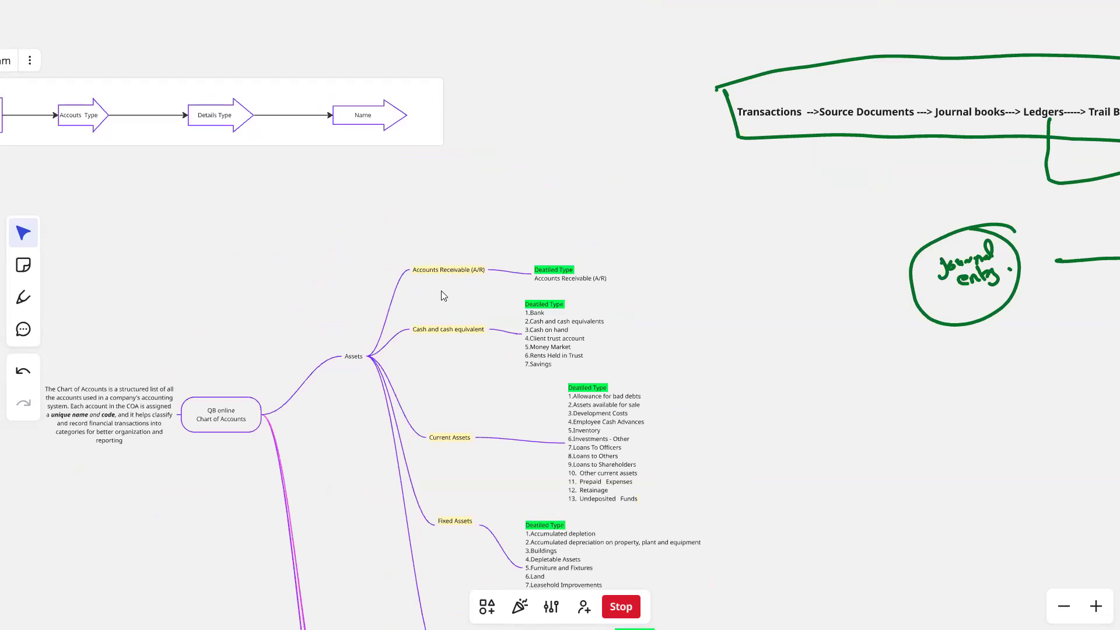
pyautogui.scroll(5, 432, 339)
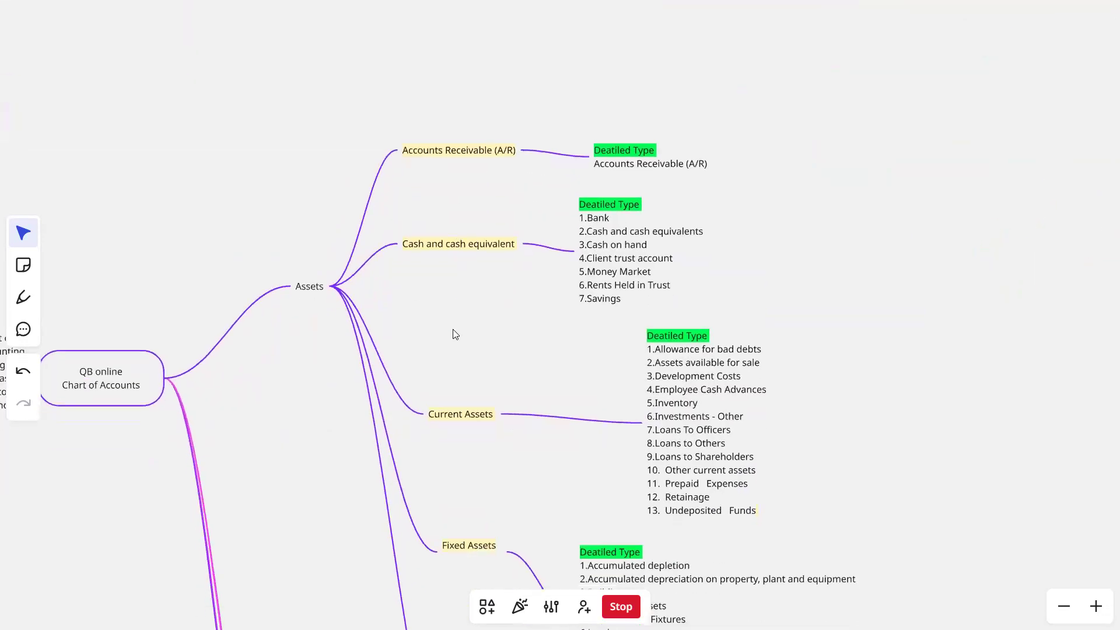
pyautogui.scroll(-5, 454, 350)
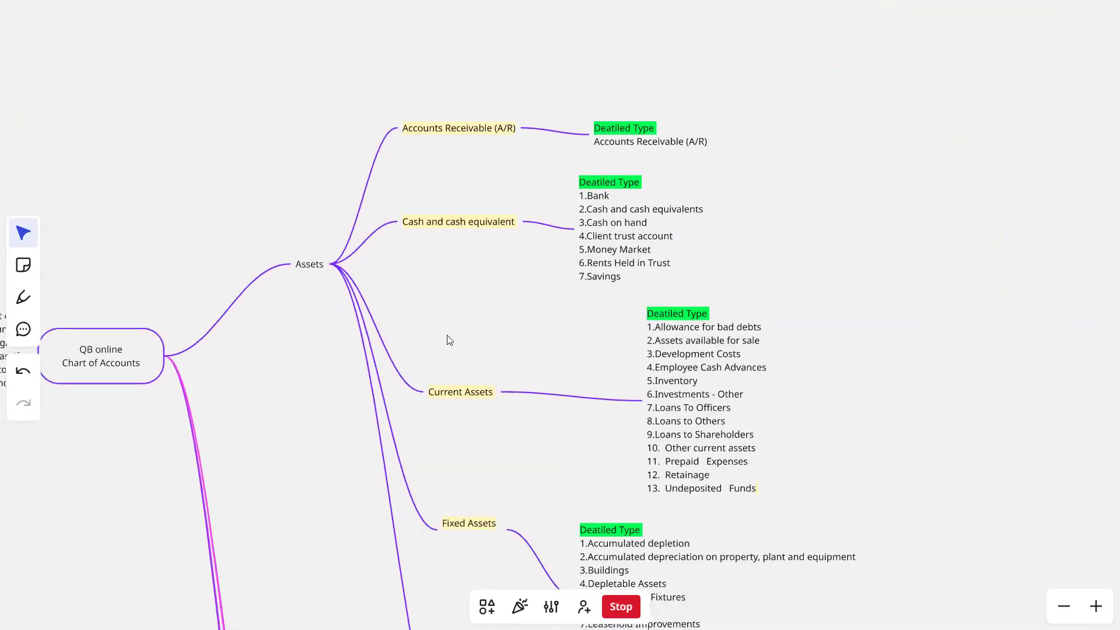
pyautogui.scroll(-8, 455, 274)
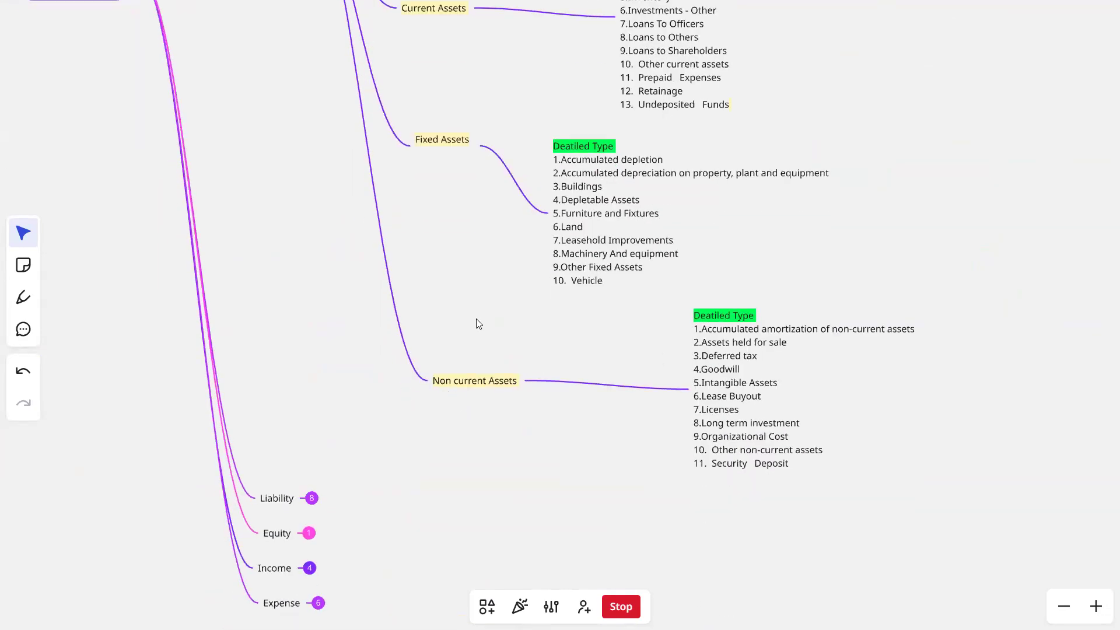
pyautogui.scroll(5, 448, 204)
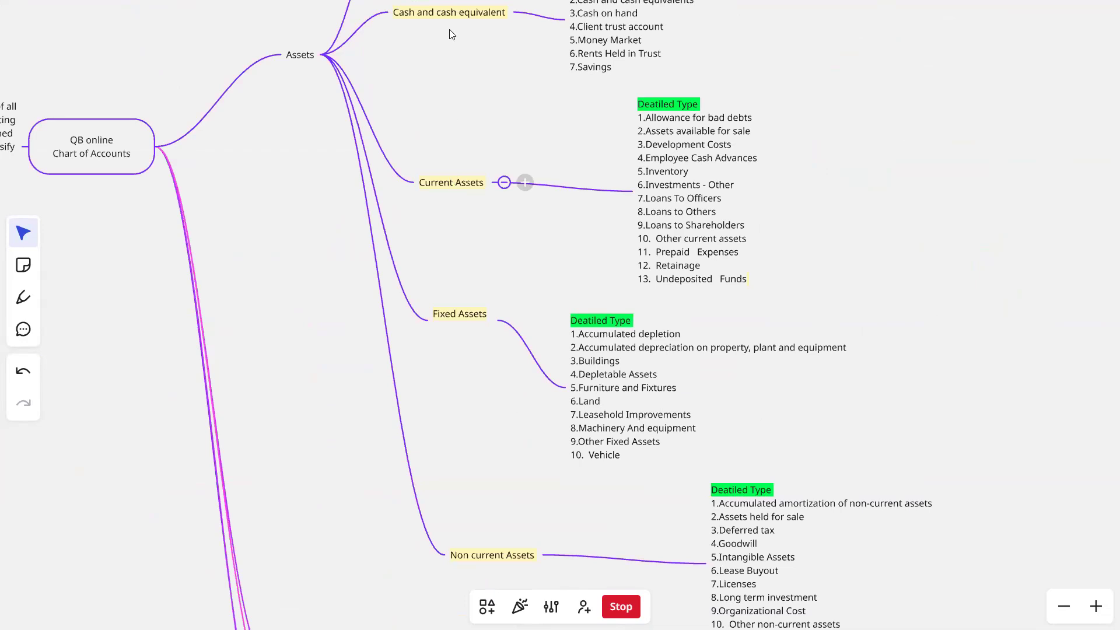
pyautogui.scroll(-5, 451, 34)
pyautogui.scroll(4, 325, 283)
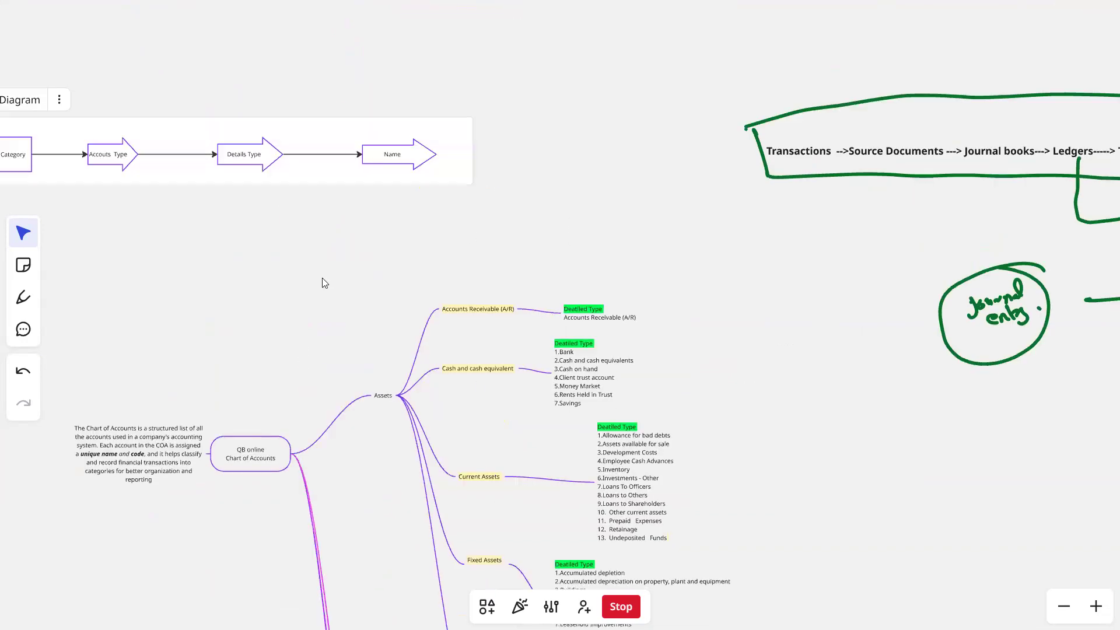
# - Examine the Category, Accouts Type, Details Type and Name flow diagram above the mind map, both in context and close up
pyautogui.moveTo(140, 242); pyautogui.dragTo(310, 278)
pyautogui.scroll(4, 306, 265)
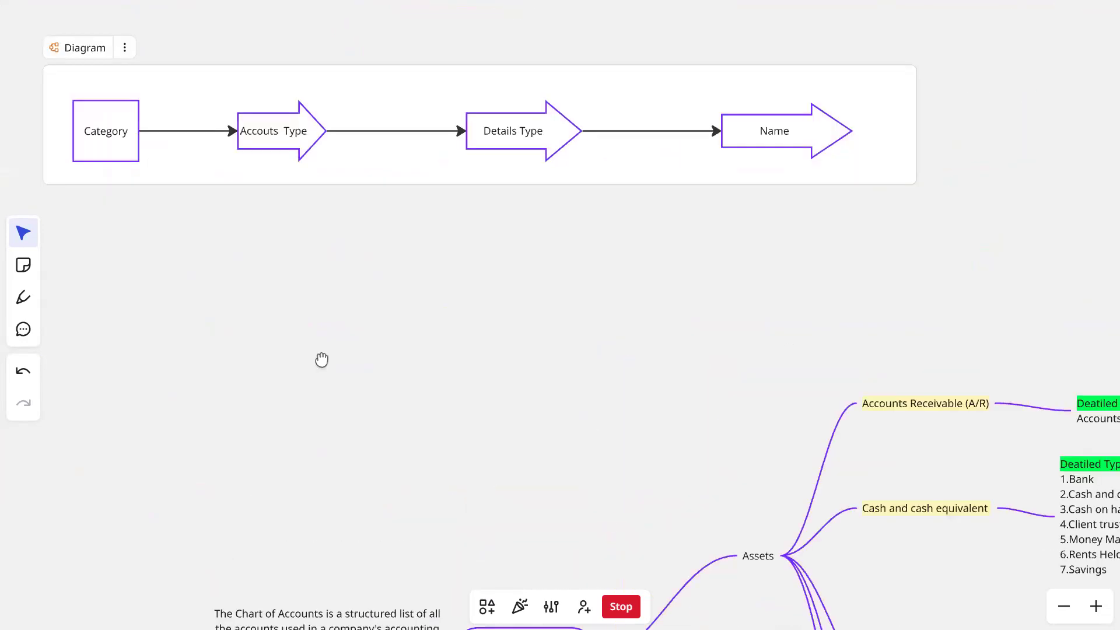
pyautogui.scroll(3, 321, 359)
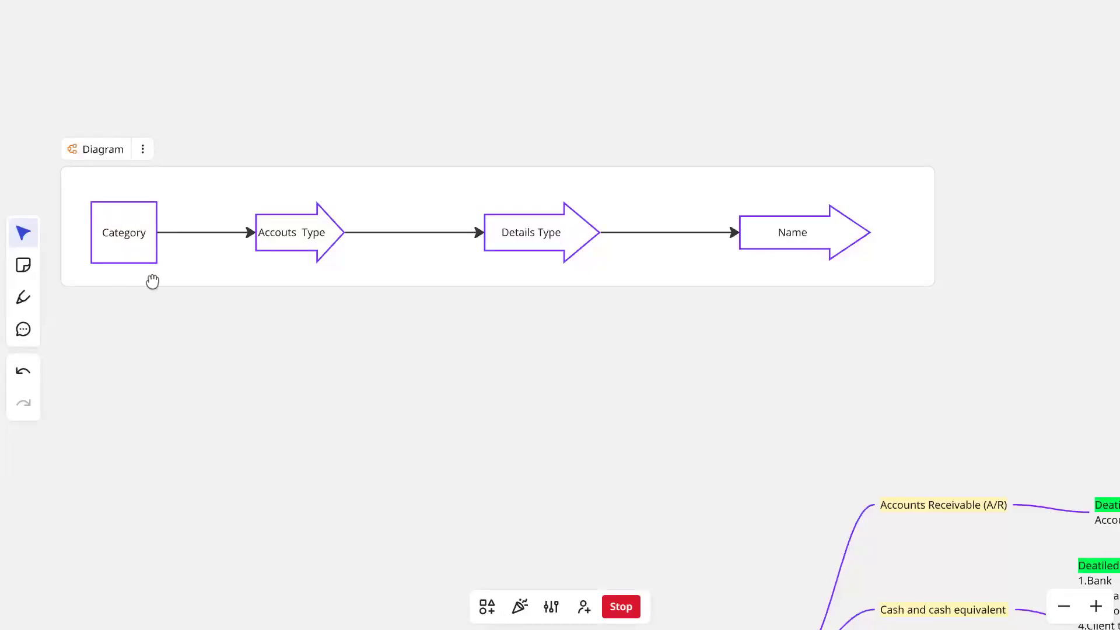
pyautogui.scroll(-10, 152, 282)
pyautogui.scroll(-6, 589, 315)
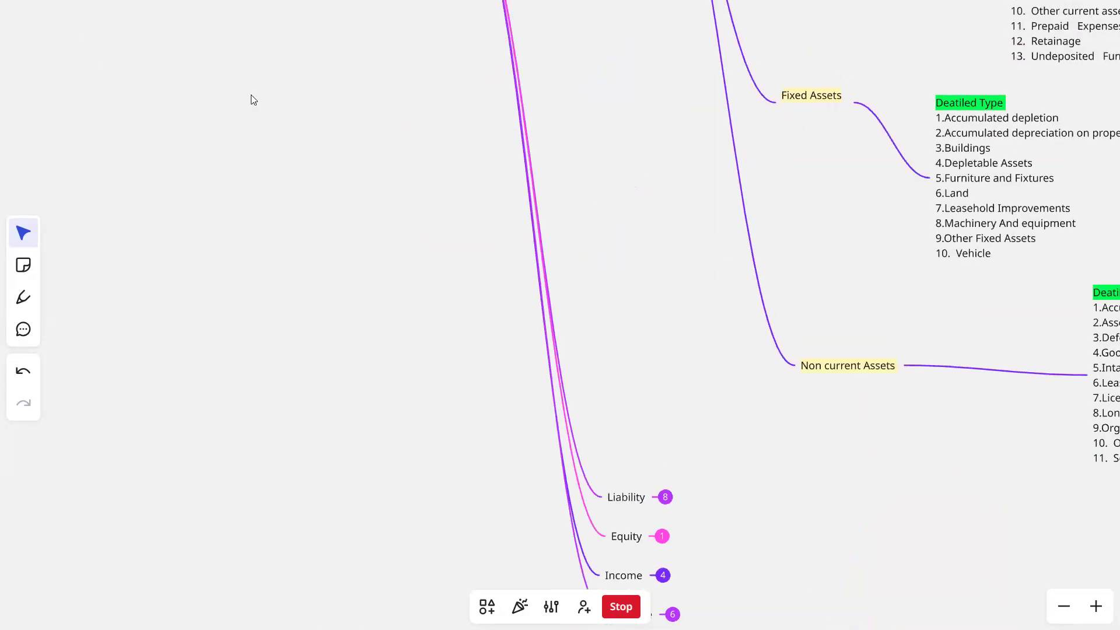
pyautogui.scroll(-8, 252, 100)
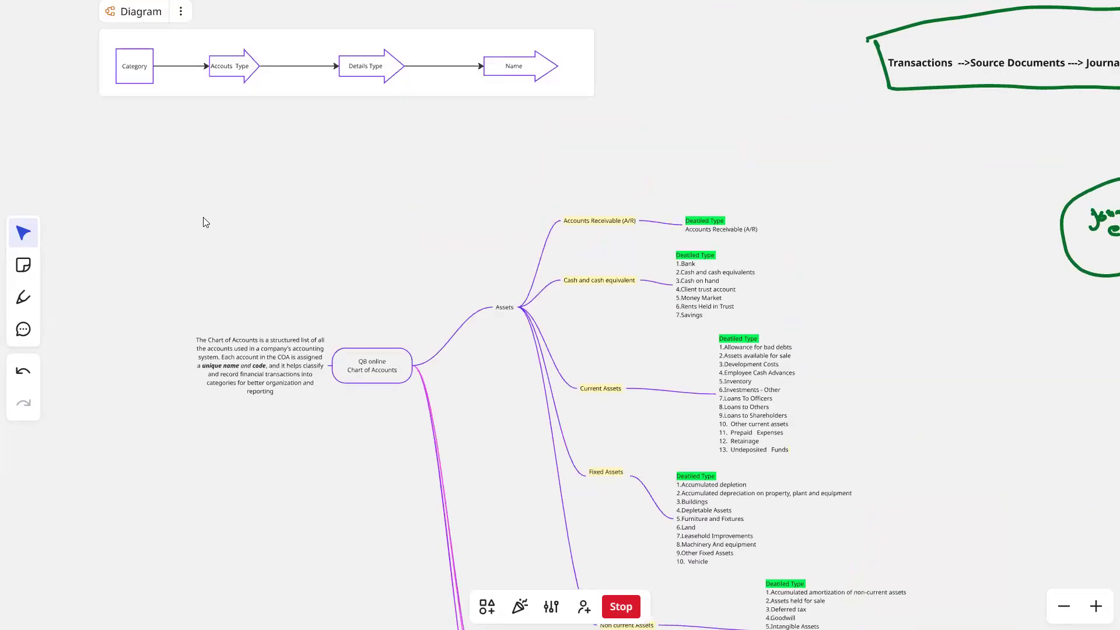
pyautogui.rightClick(203, 218)
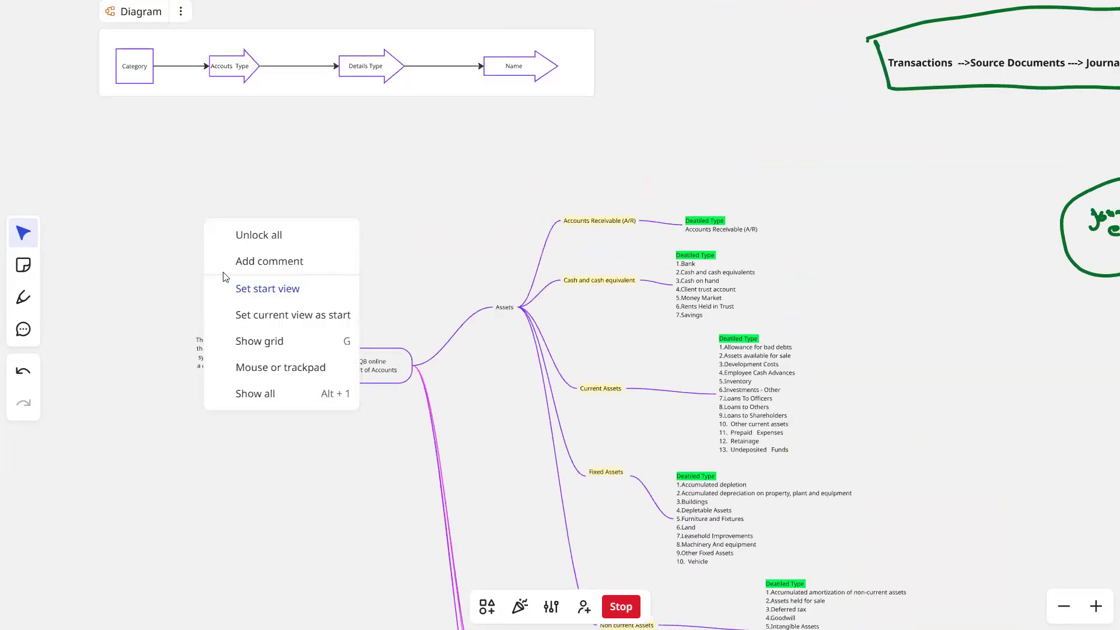
pyautogui.scroll(2, 157, 192)
pyautogui.scroll(3, 156, 193)
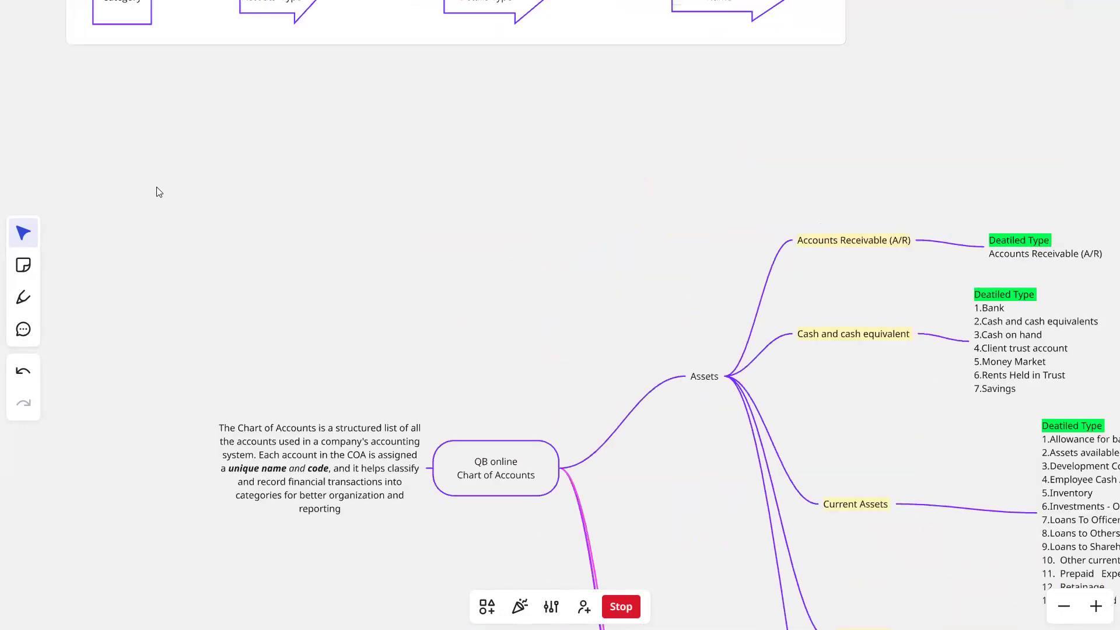
pyautogui.scroll(3, 201, 217)
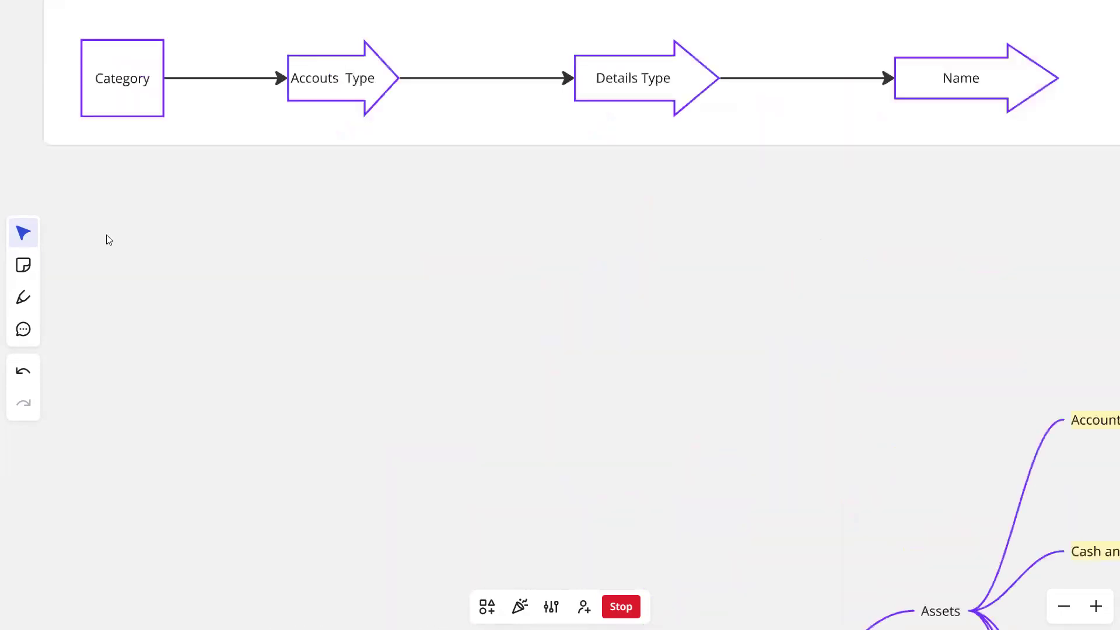
pyautogui.scroll(1, 129, 119)
pyautogui.moveTo(129, 119); pyautogui.dragTo(170, 222)
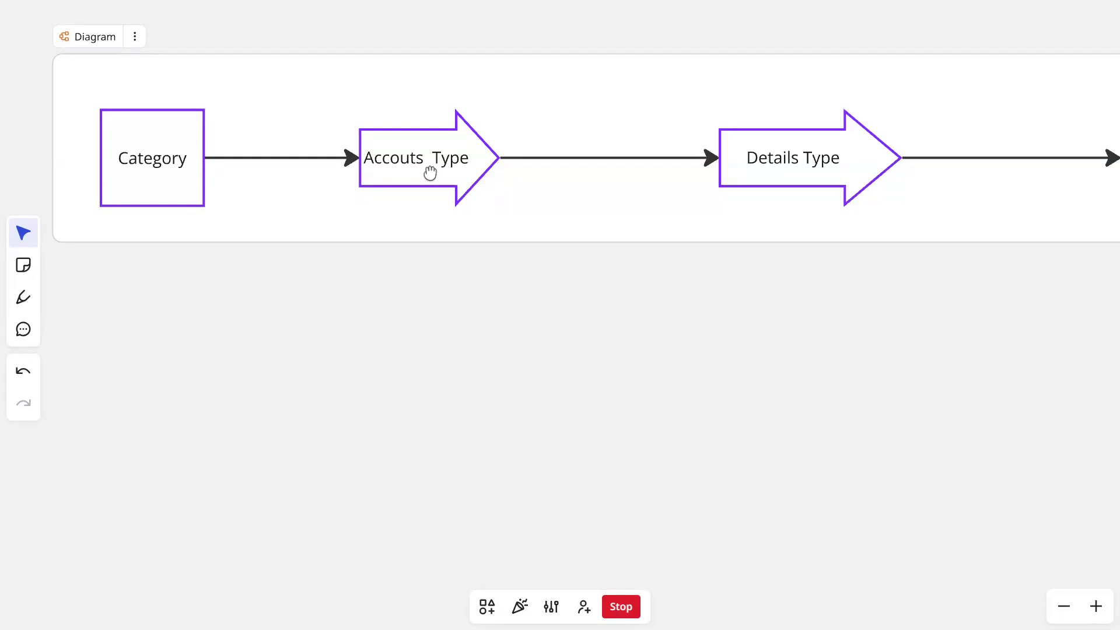
# - Compare the flow diagram's Accouts Type and Details Type stages with the account types and detailed types under Assets
pyautogui.scroll(-1, 425, 137)
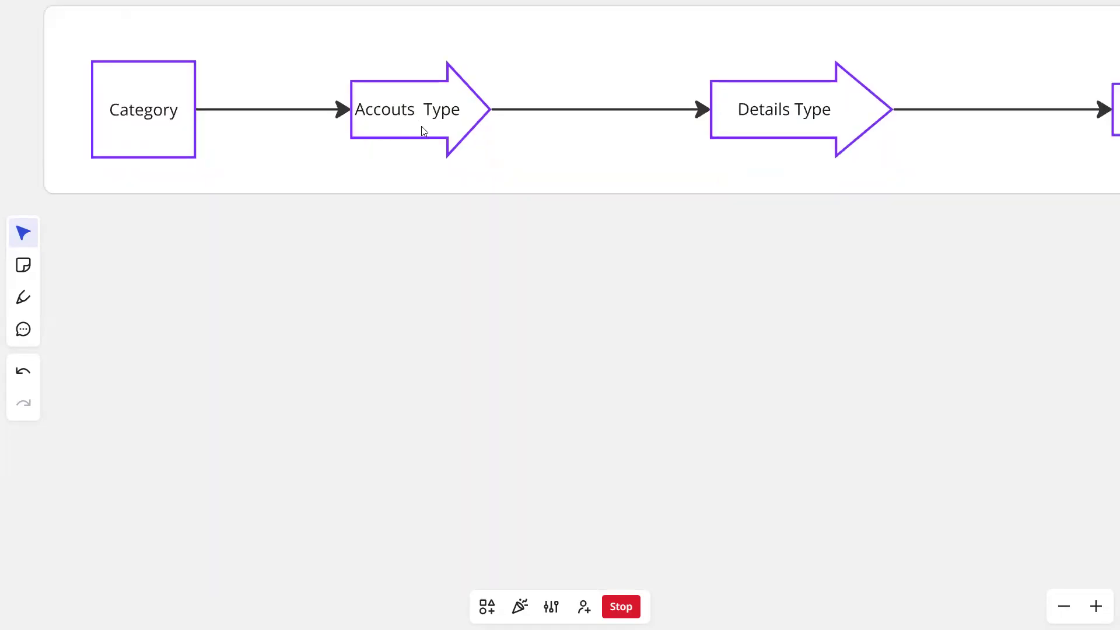
pyautogui.scroll(-3, 422, 127)
pyautogui.moveTo(492, 314); pyautogui.dragTo(174, 91)
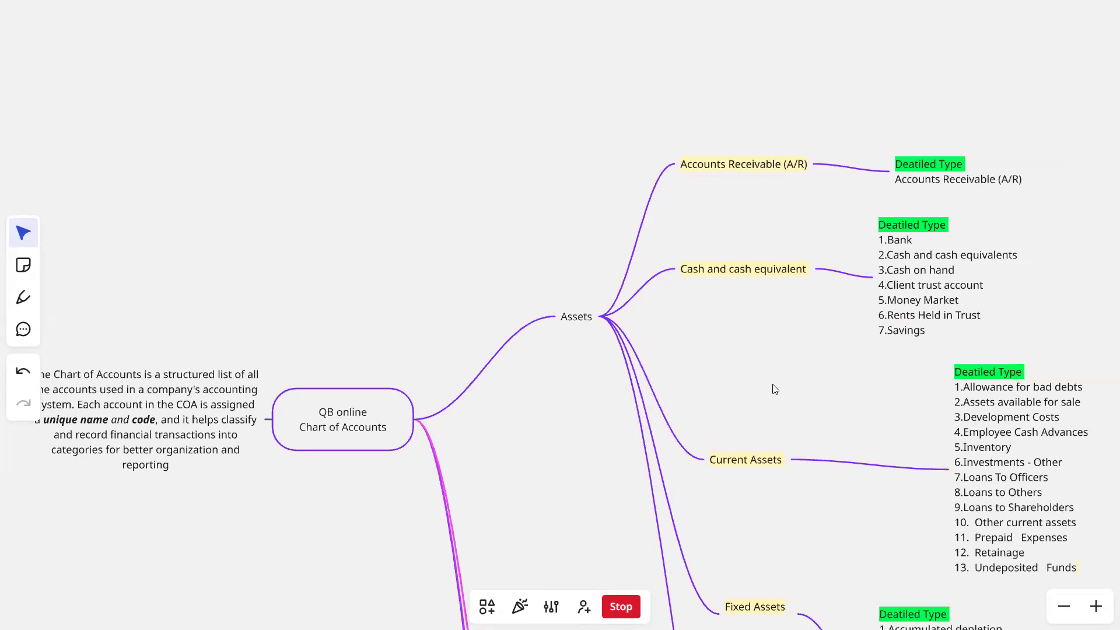
pyautogui.scroll(-15, 773, 389)
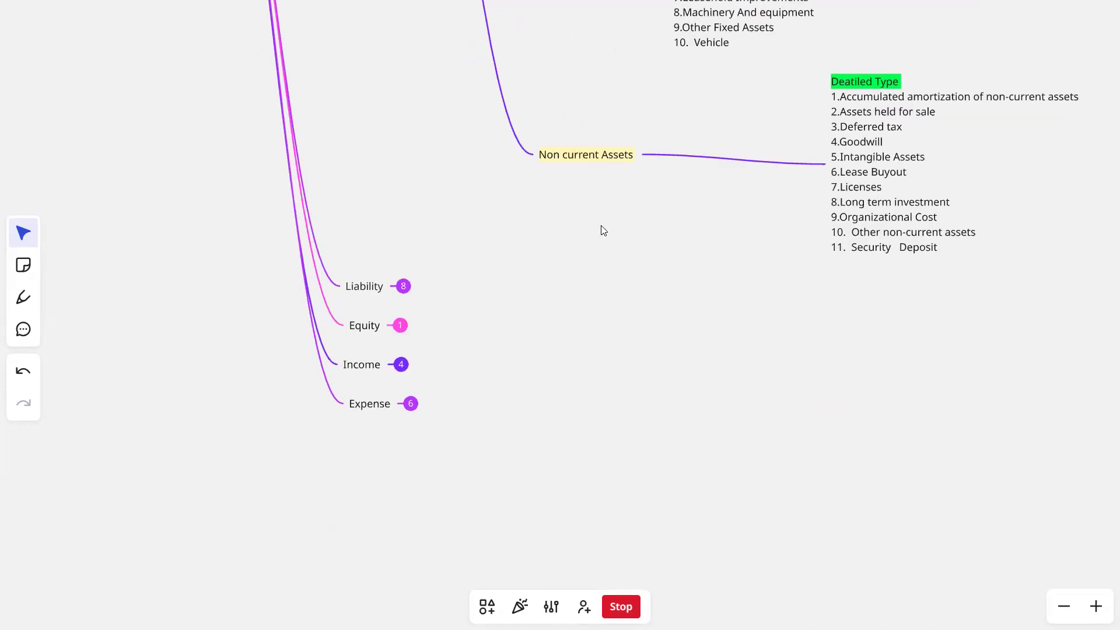
pyautogui.scroll(10, 583, 187)
pyautogui.scroll(15, 622, 341)
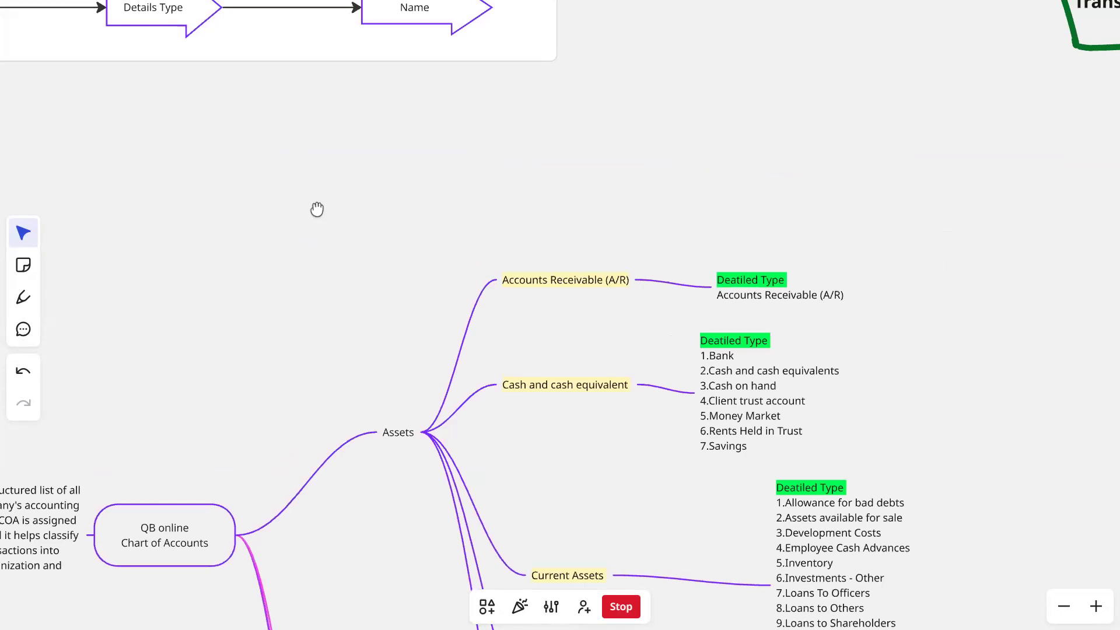
pyautogui.moveTo(317, 209); pyautogui.dragTo(730, 413)
pyautogui.moveTo(588, 463); pyautogui.dragTo(527, 391)
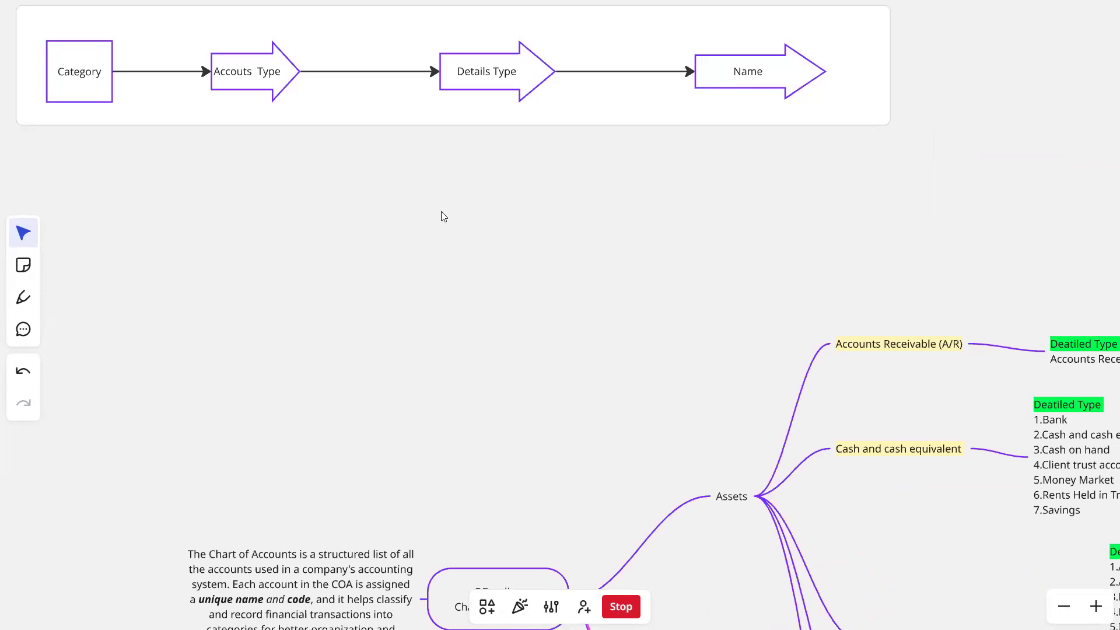
pyautogui.moveTo(349, 216); pyautogui.dragTo(414, 342)
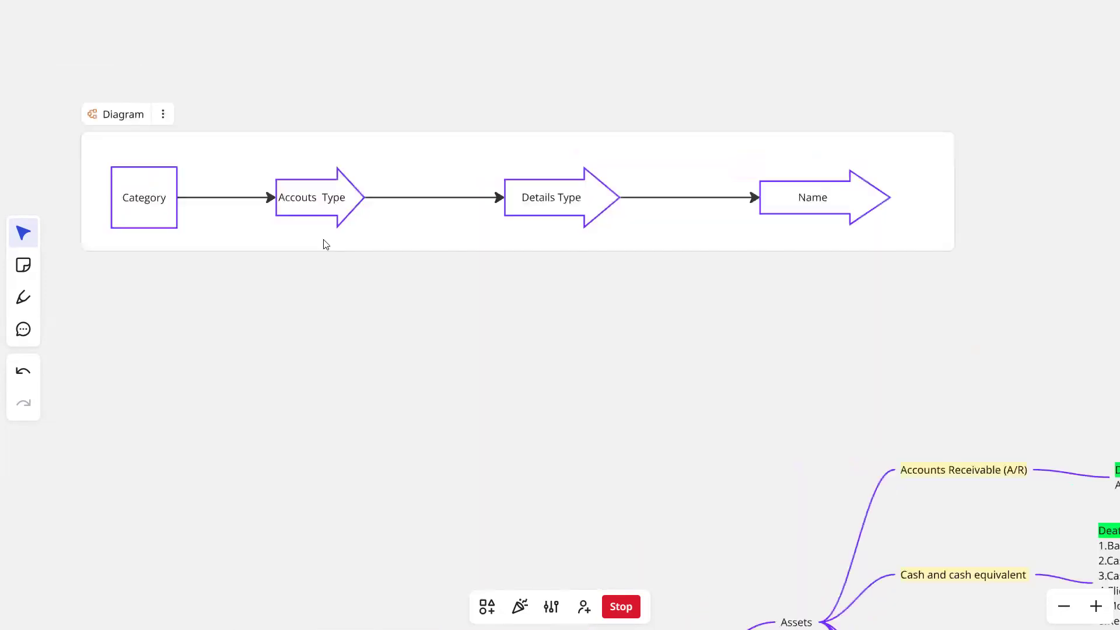
pyautogui.scroll(3, 325, 243)
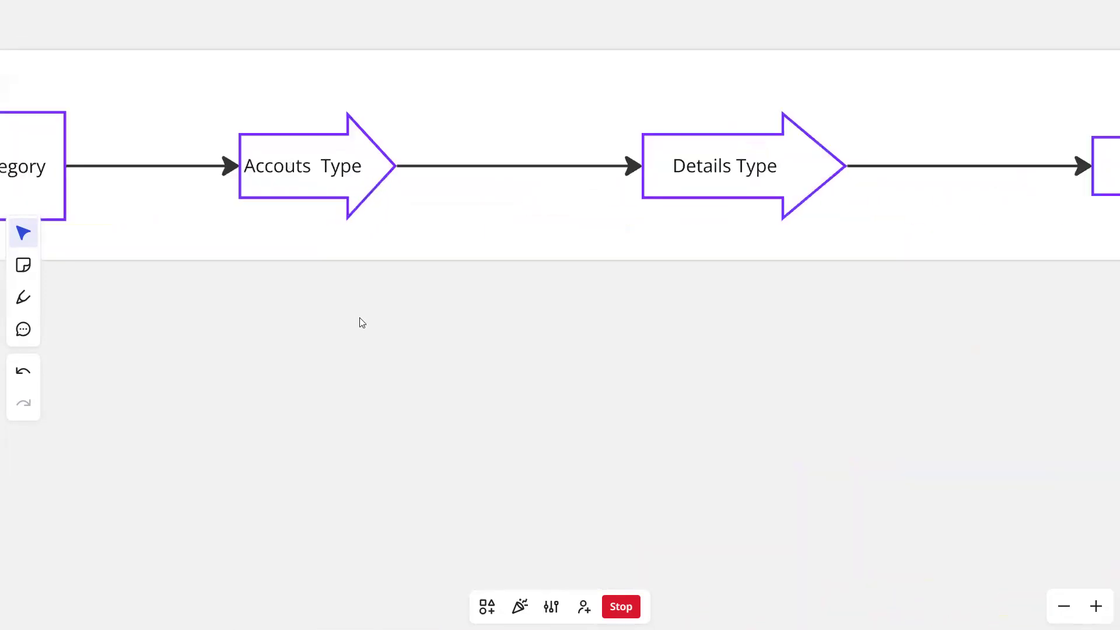
pyautogui.moveTo(760, 379); pyautogui.dragTo(418, 220)
pyautogui.moveTo(1093, 496); pyautogui.dragTo(724, 392)
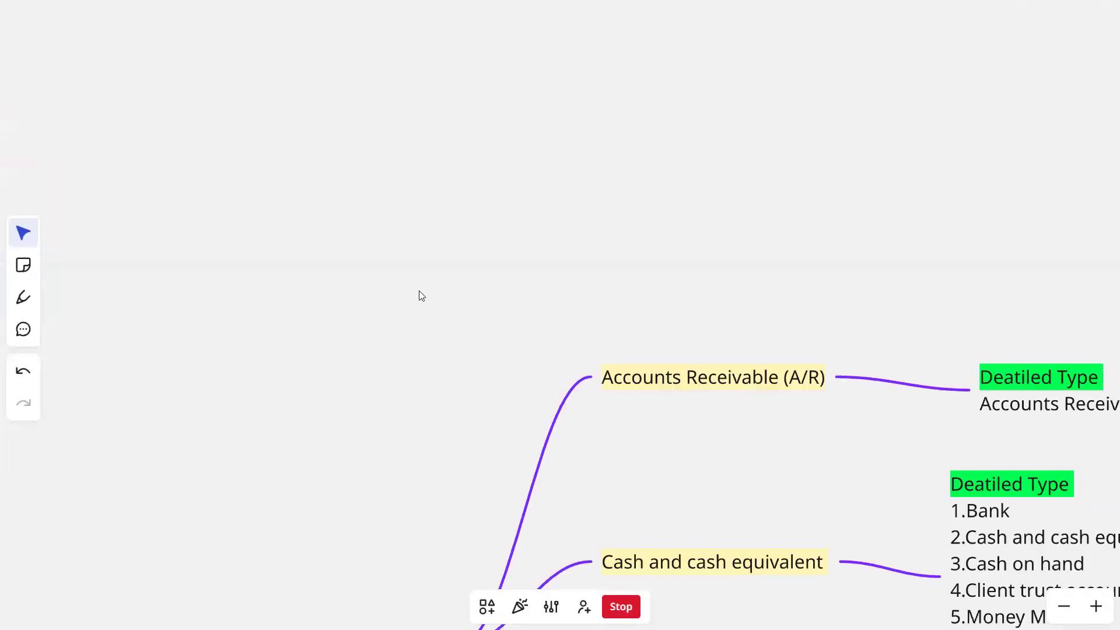
# - Compare the Accounts Receivable (A/R) account type and its detailed type under Assets with the Accouts Type and Details Type stages of the flow diagram
pyautogui.scroll(-2, 418, 290)
pyautogui.moveTo(272, 228); pyautogui.dragTo(344, 226)
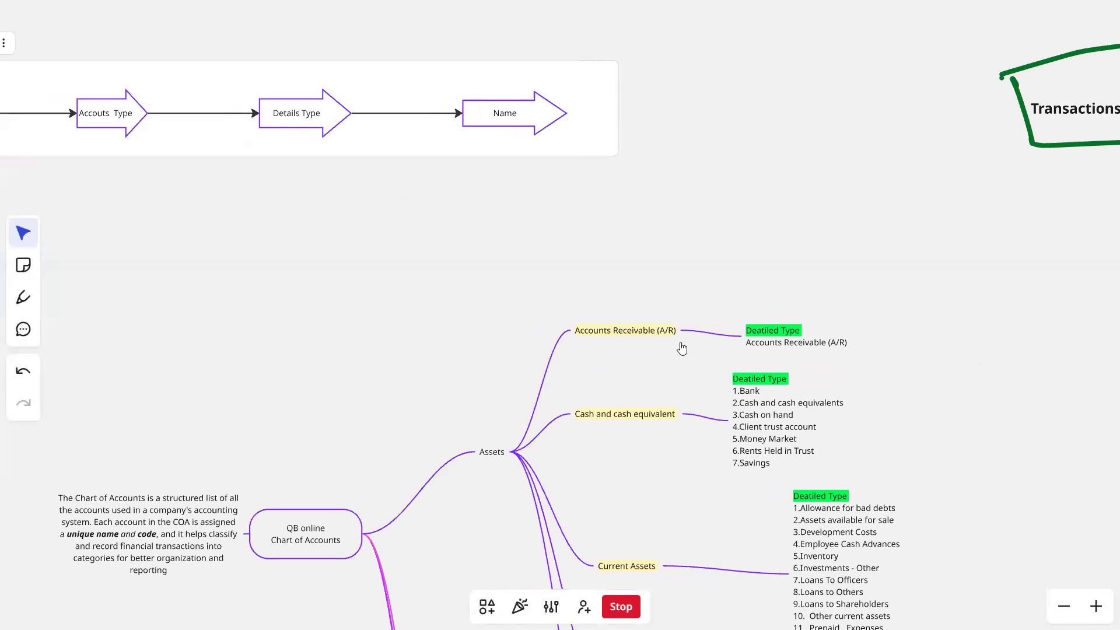
pyautogui.scroll(3, 650, 360)
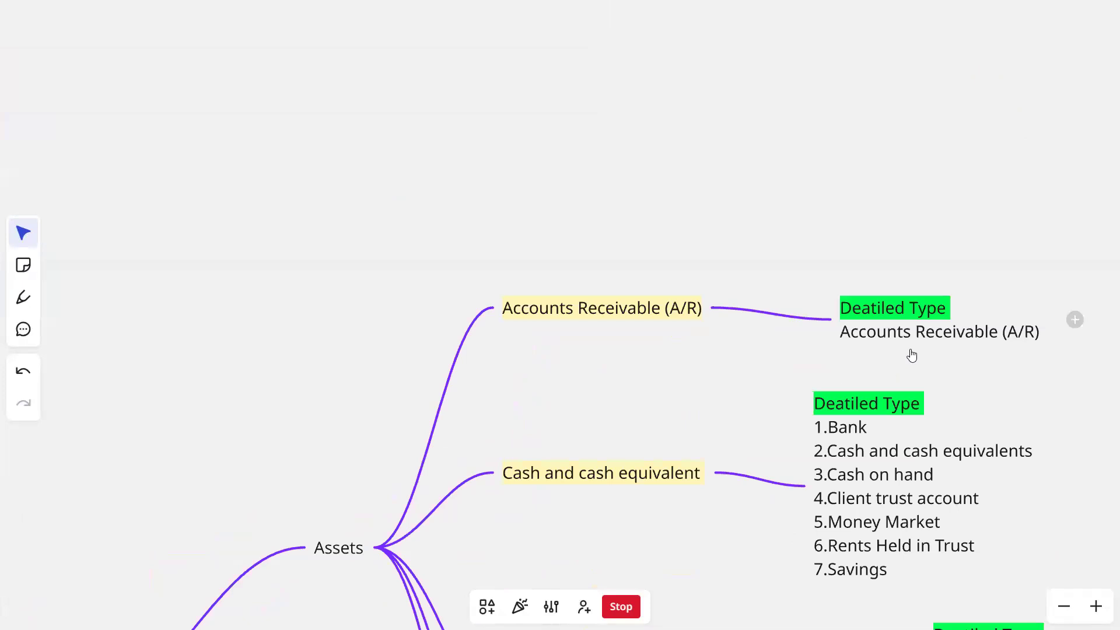
pyautogui.moveTo(912, 355); pyautogui.dragTo(824, 360)
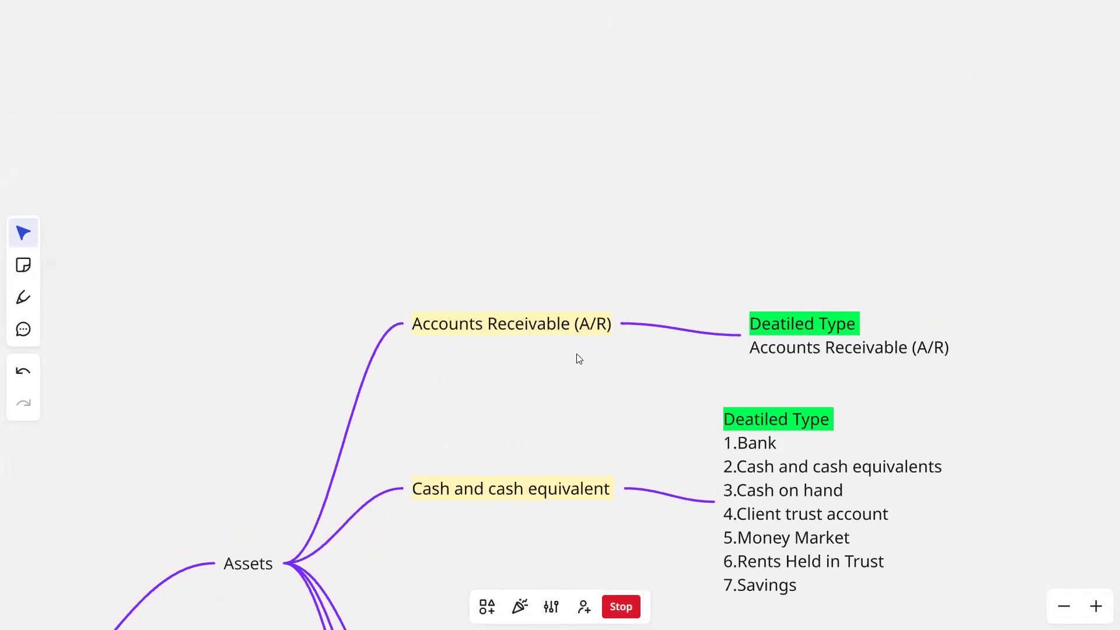
pyautogui.scroll(-8, 582, 359)
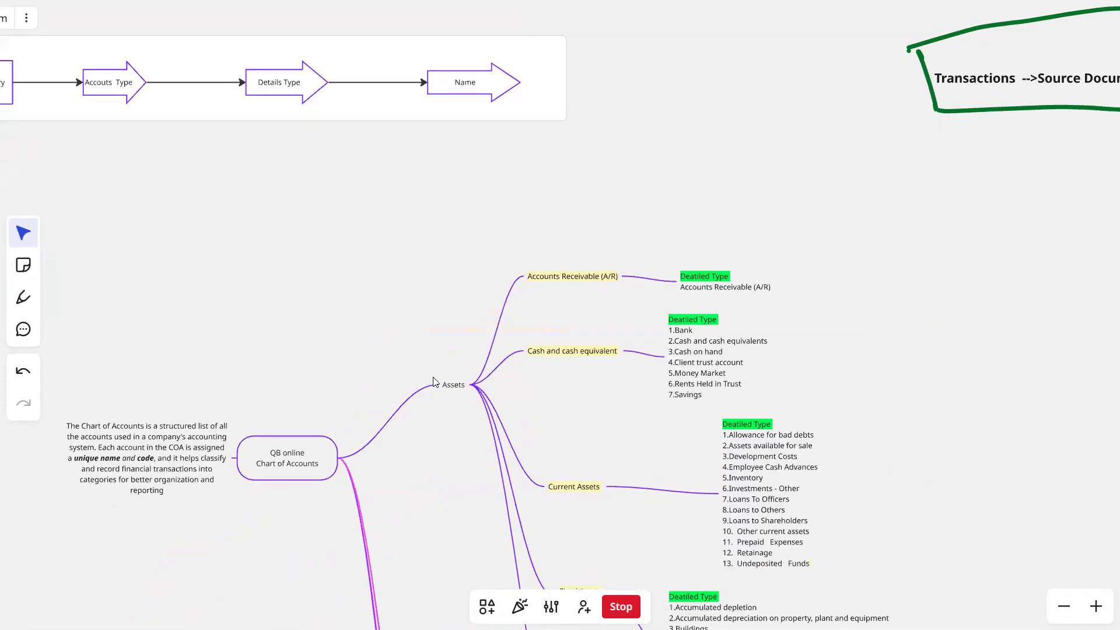
pyautogui.scroll(5, 558, 368)
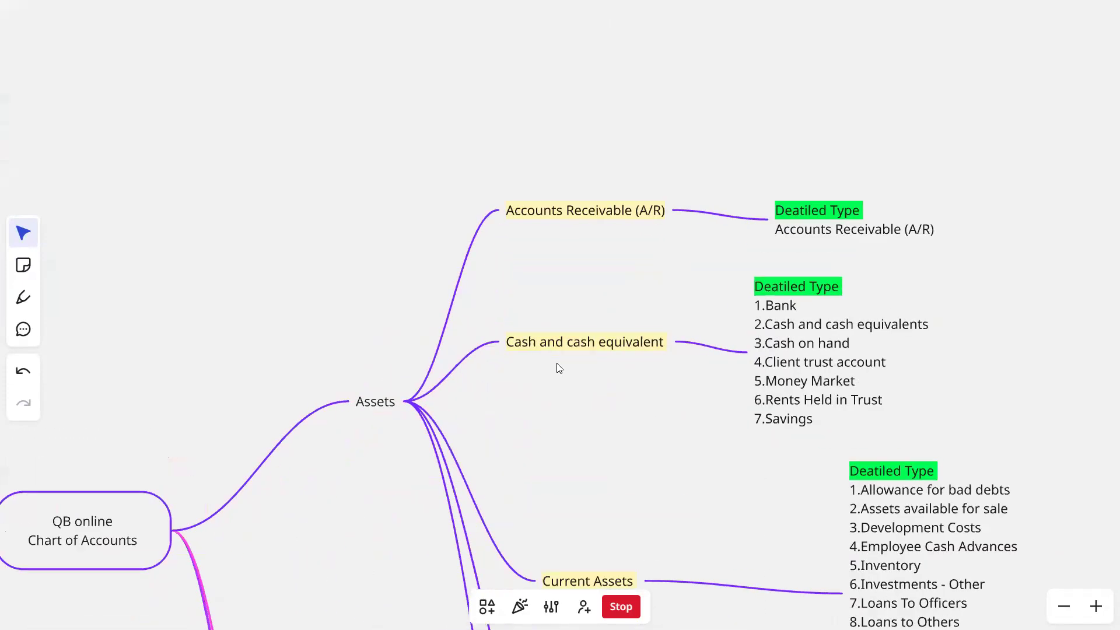
# - Examine the Cash and cash equivalent account type and read its detailed types, from Bank to Savings
pyautogui.moveTo(568, 356)
pyautogui.moveTo(547, 341)
pyautogui.scroll(-3, 546, 341)
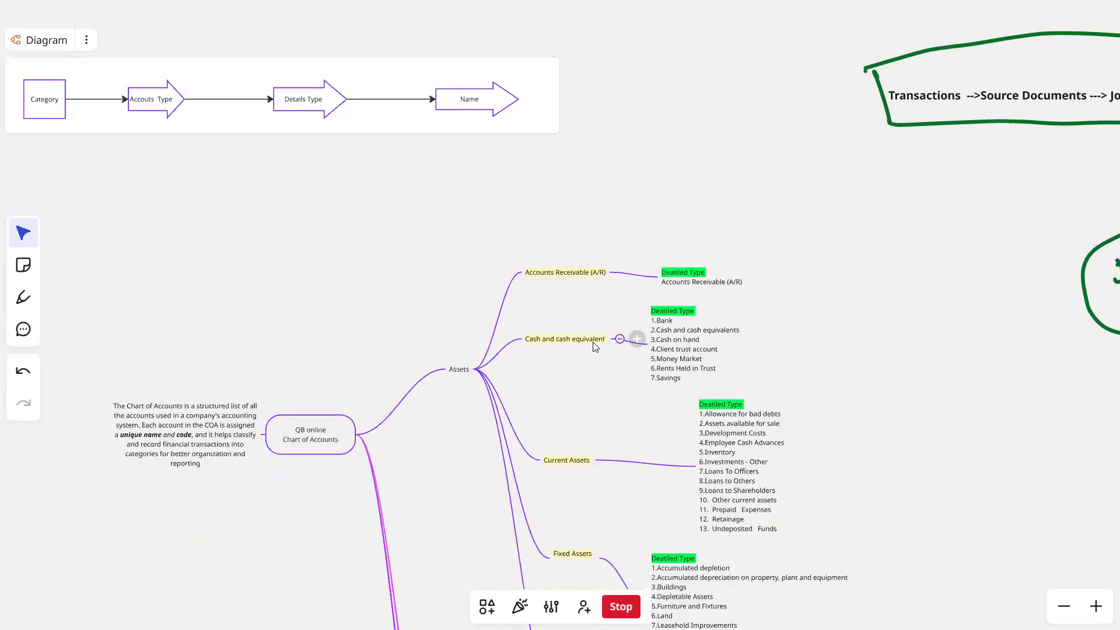
pyautogui.scroll(4, 595, 347)
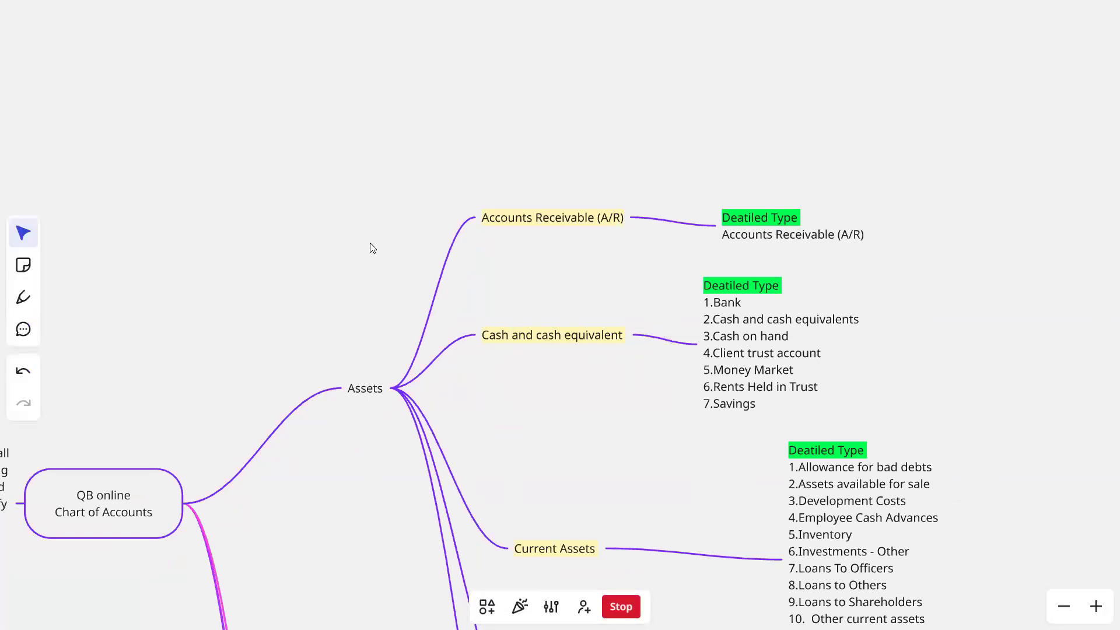
pyautogui.moveTo(496, 333)
pyautogui.moveTo(675, 286); pyautogui.dragTo(575, 262)
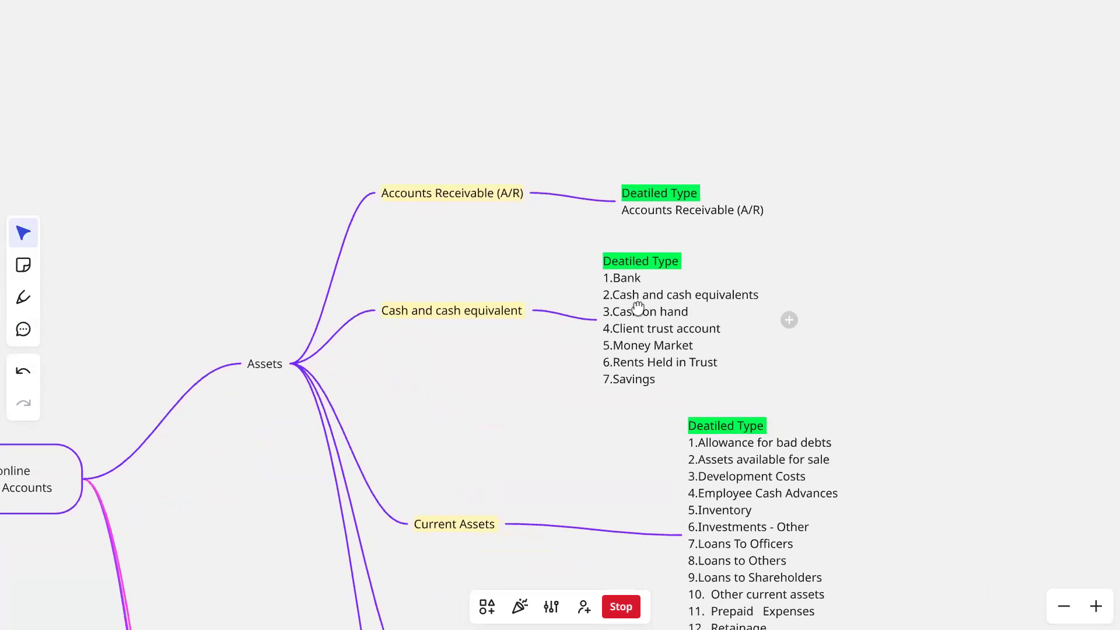
pyautogui.scroll(5, 639, 308)
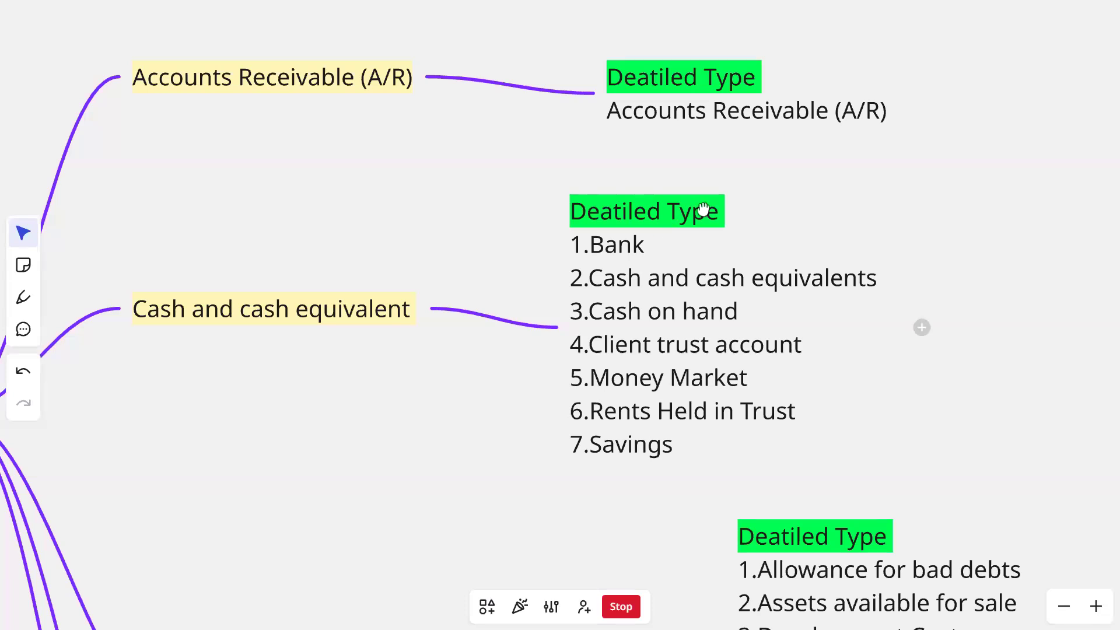
pyautogui.scroll(-10, 703, 209)
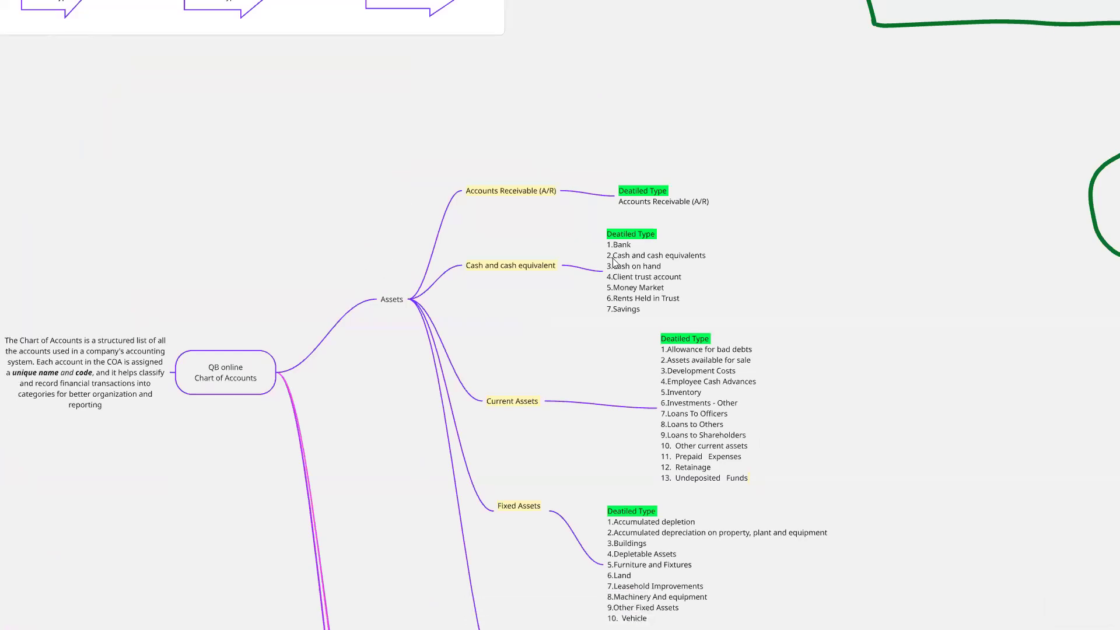
# - Review the whole chart of accounts mind map, then examine the detailed types of Current Assets and Fixed Assets more closely
pyautogui.scroll(-3, 637, 150)
pyautogui.scroll(-3, 612, 394)
pyautogui.keyDown('ctrl'); pyautogui.scroll(-5, 570, 279); pyautogui.keyUp('ctrl')
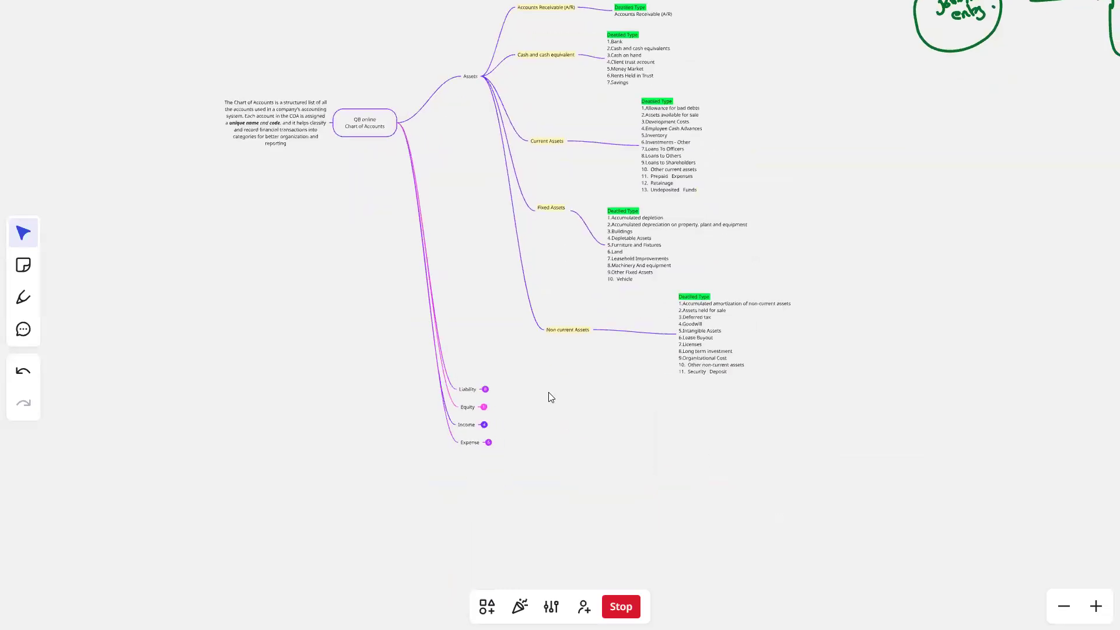
pyautogui.moveTo(623, 195); pyautogui.dragTo(626, 201)
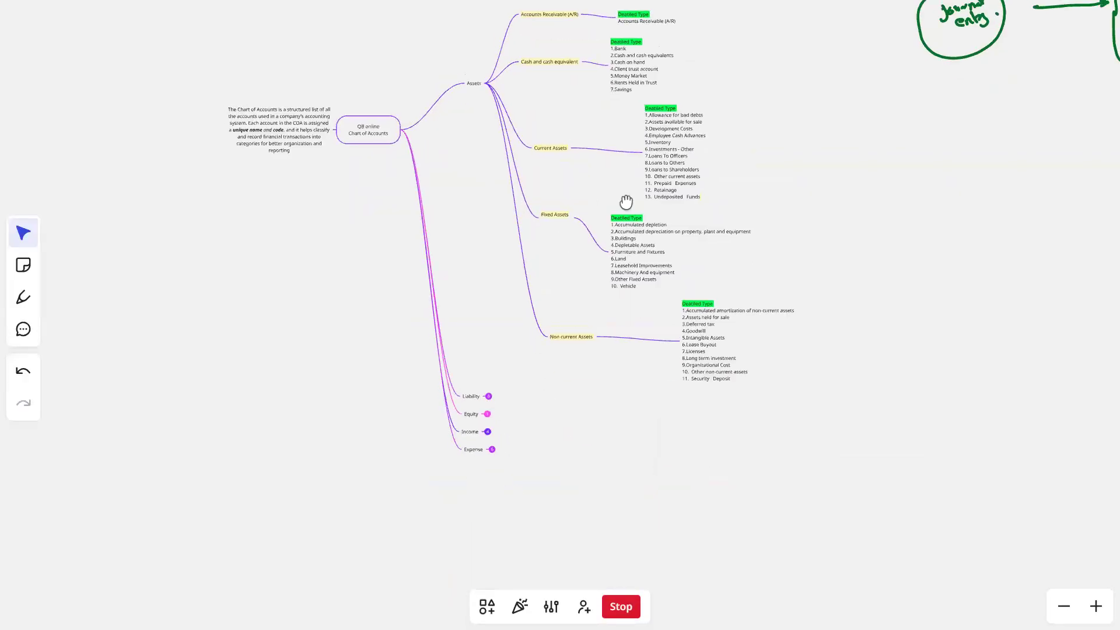
pyautogui.scroll(2, 626, 202)
pyautogui.keyDown('ctrl'); pyautogui.scroll(5, 625, 202); pyautogui.keyUp('ctrl')
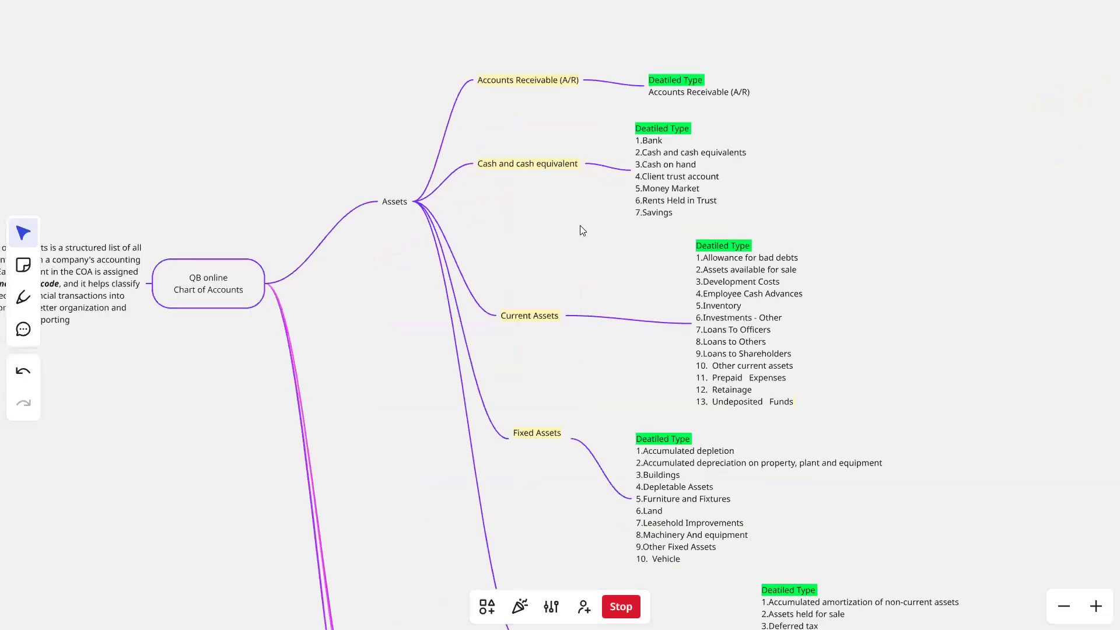
pyautogui.keyDown('ctrl'); pyautogui.scroll(2, 579, 226); pyautogui.keyUp('ctrl')
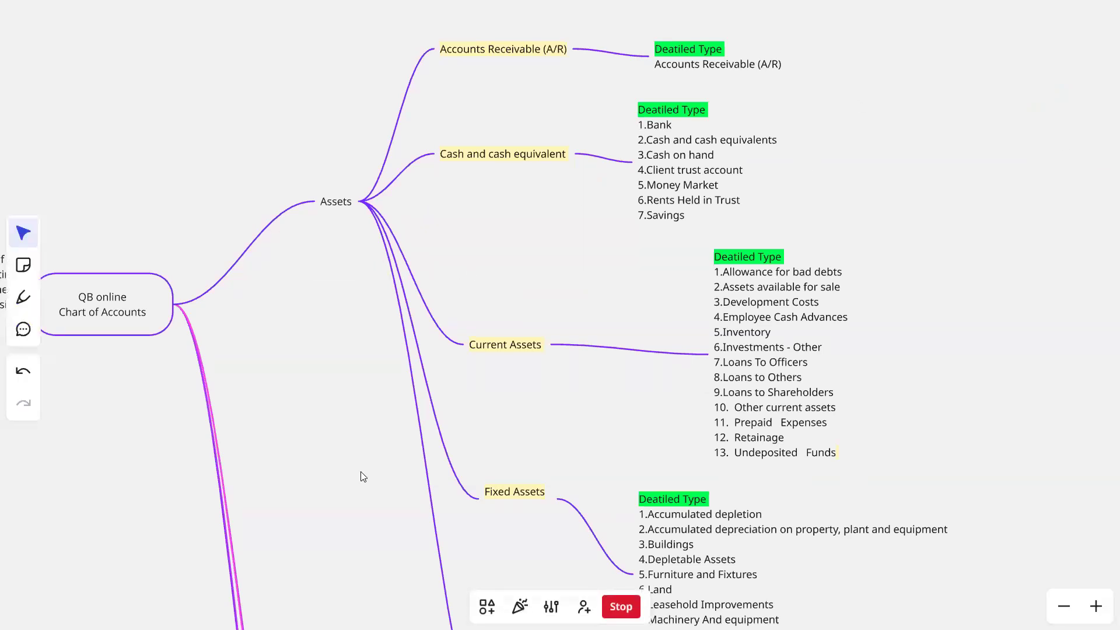
pyautogui.scroll(-2, 361, 476)
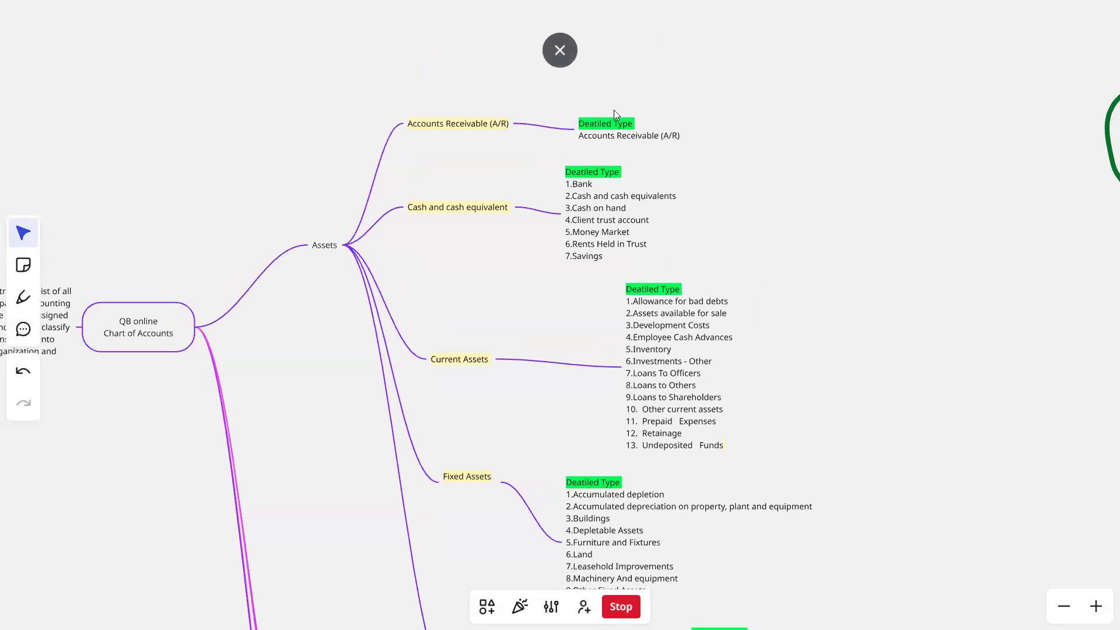
# - Leave the whiteboard's full-screen view, switch to QuickBooks Online and sign in again with the first saved account
pyautogui.click(560, 46)
pyautogui.click(274, 15)
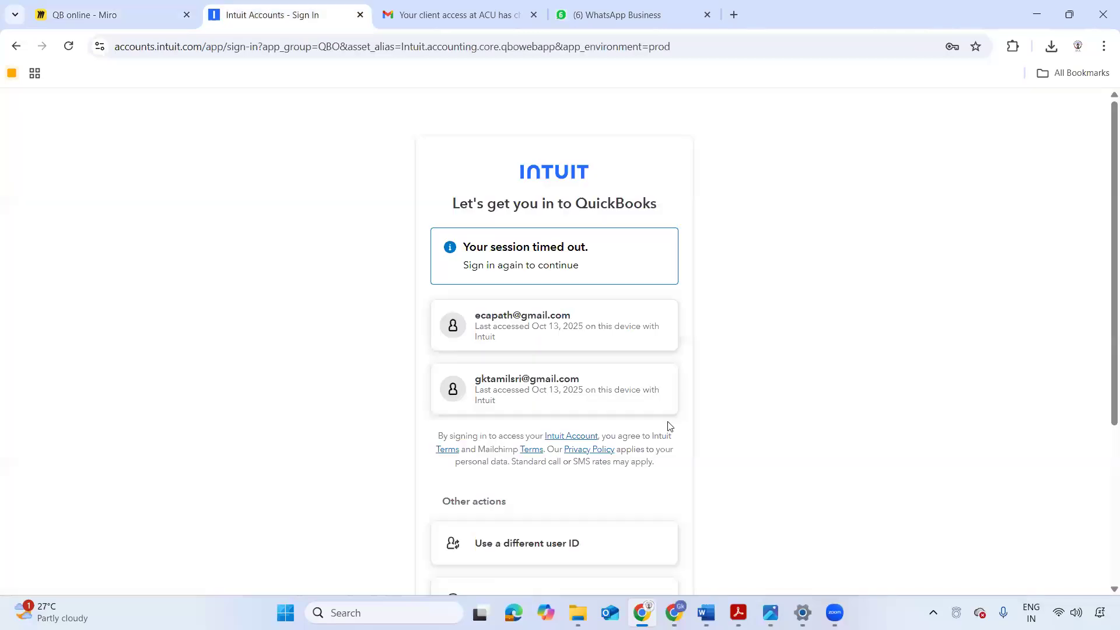
pyautogui.click(521, 319)
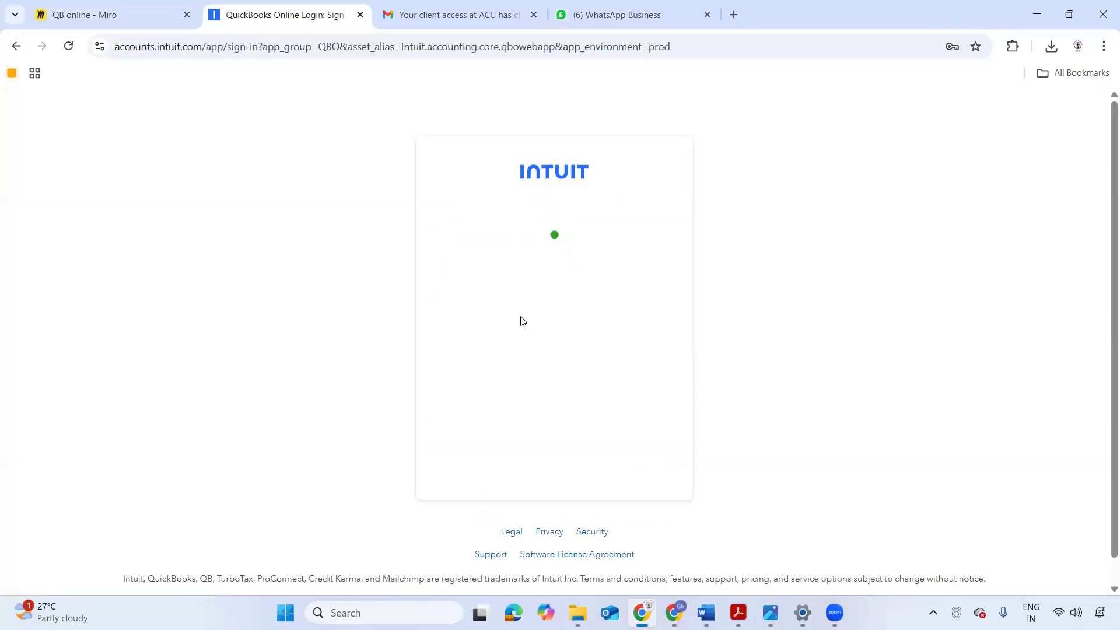
pyautogui.click(531, 345)
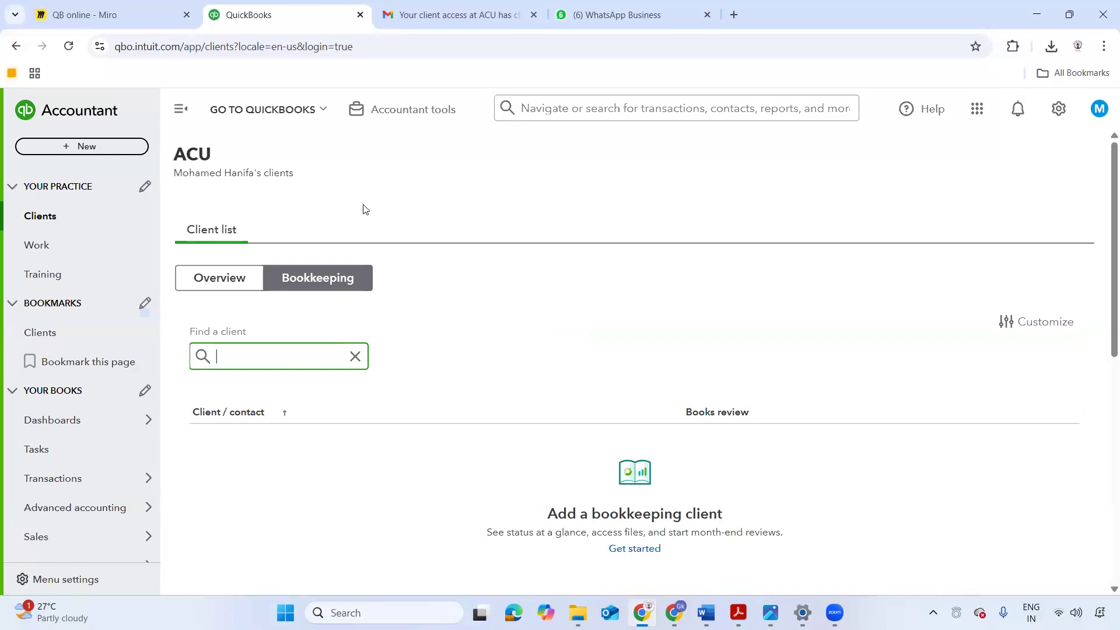
# - Look over the bookkeeping client list and the navigation entries for Your Practice, Bookmarks and Your Books
pyautogui.scroll(-2, 175, 217)
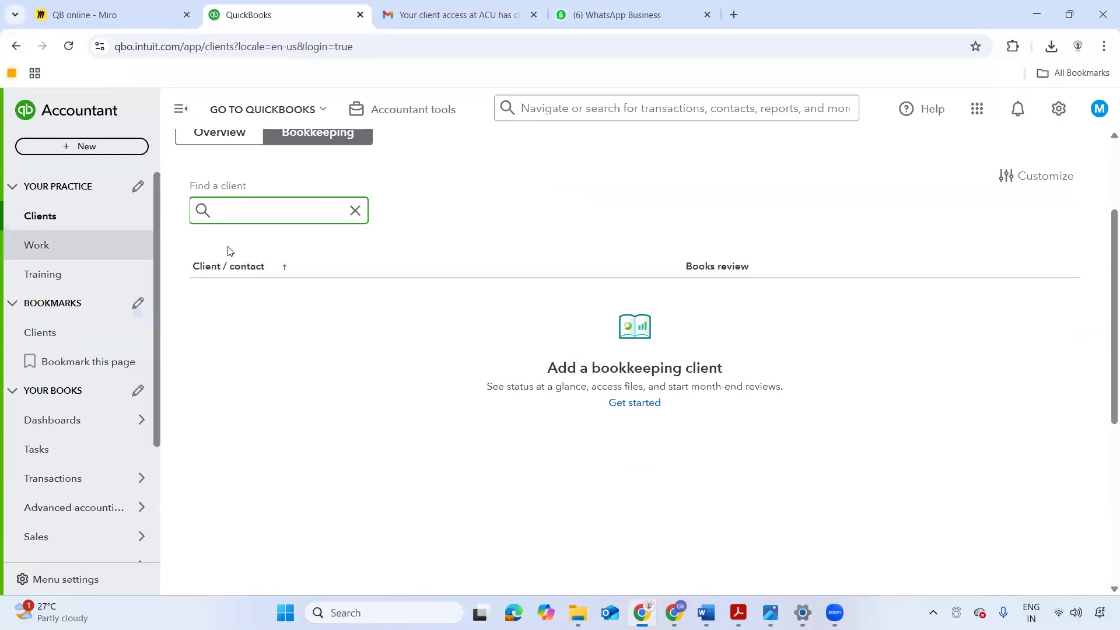
pyautogui.scroll(2, 236, 242)
pyautogui.scroll(-2, 350, 303)
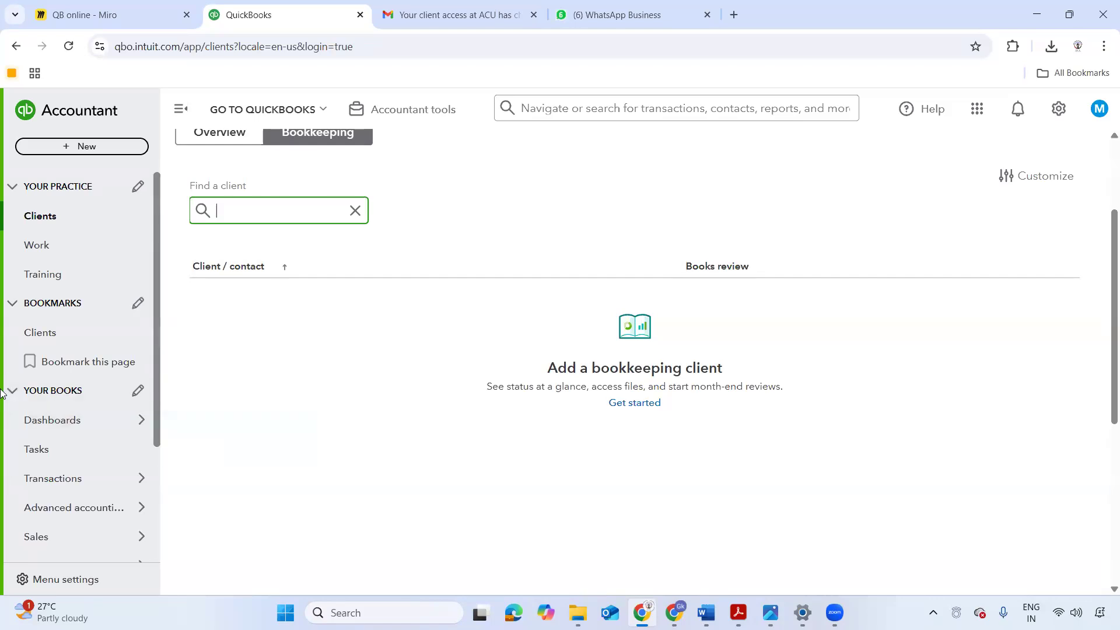
pyautogui.scroll(-3, 96, 327)
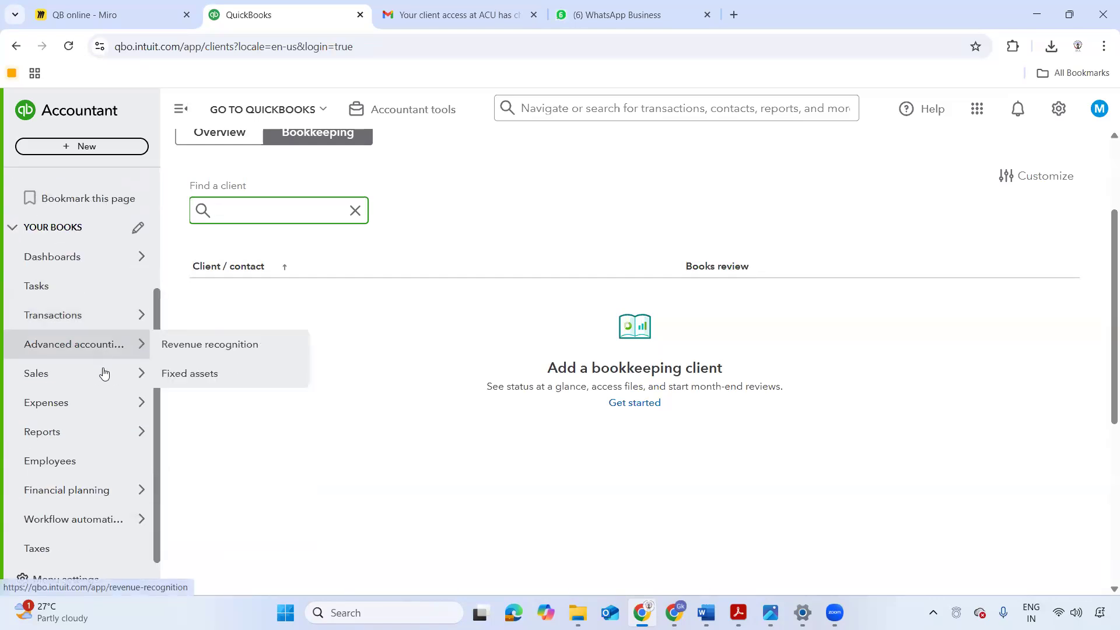
pyautogui.moveTo(87, 402)
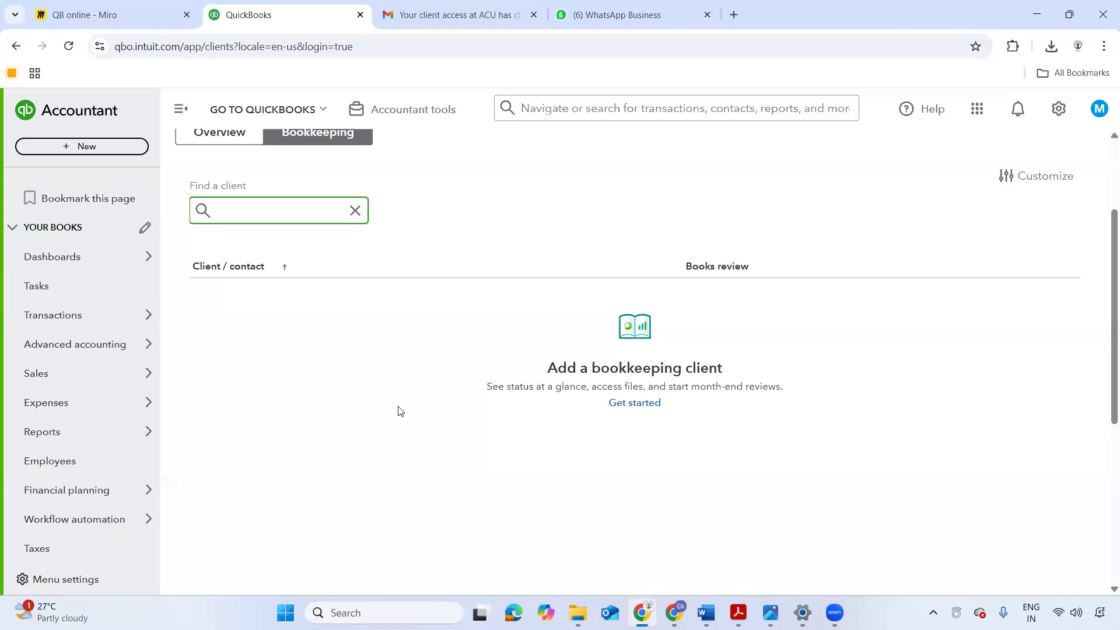
pyautogui.click(373, 370)
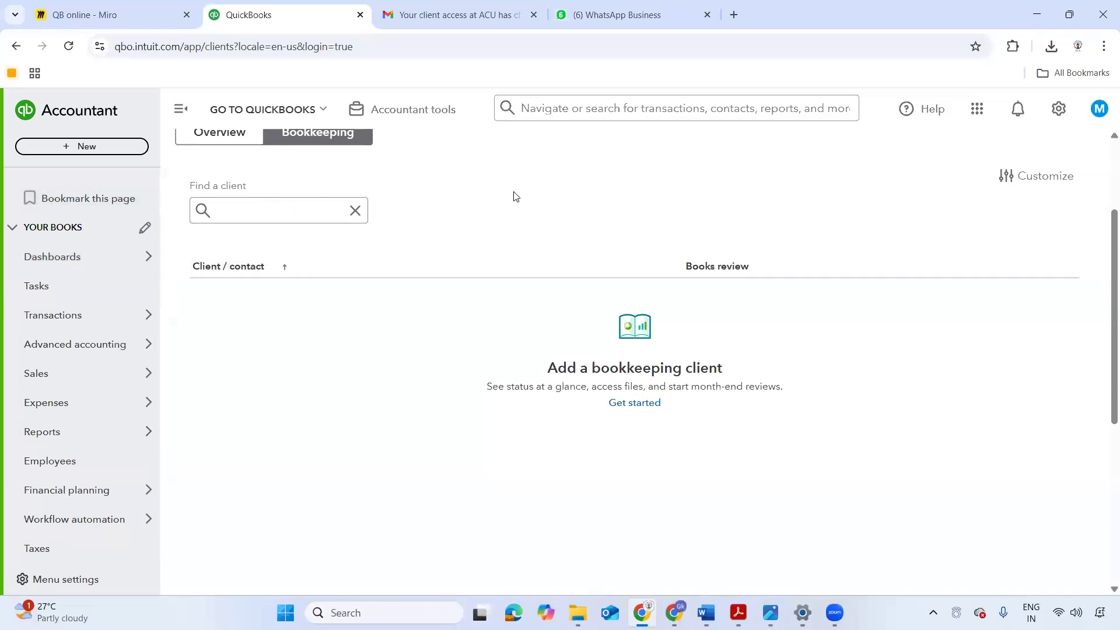
pyautogui.scroll(3, 202, 269)
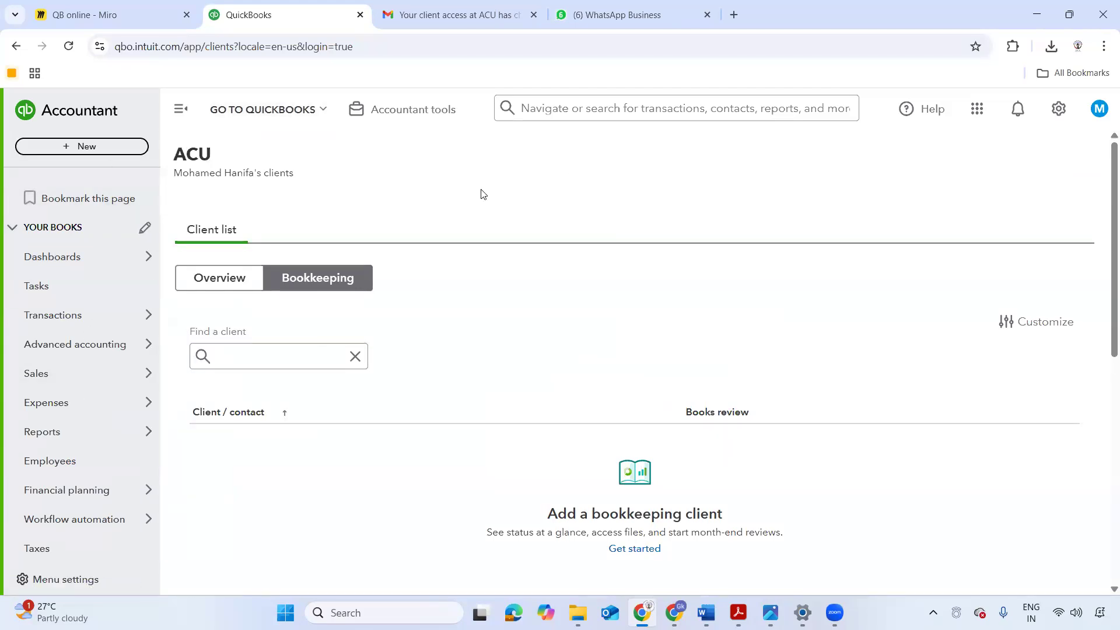
# - Open the company settings, review the company, legal and customer contact info, and return to the client list
pyautogui.click(1050, 113)
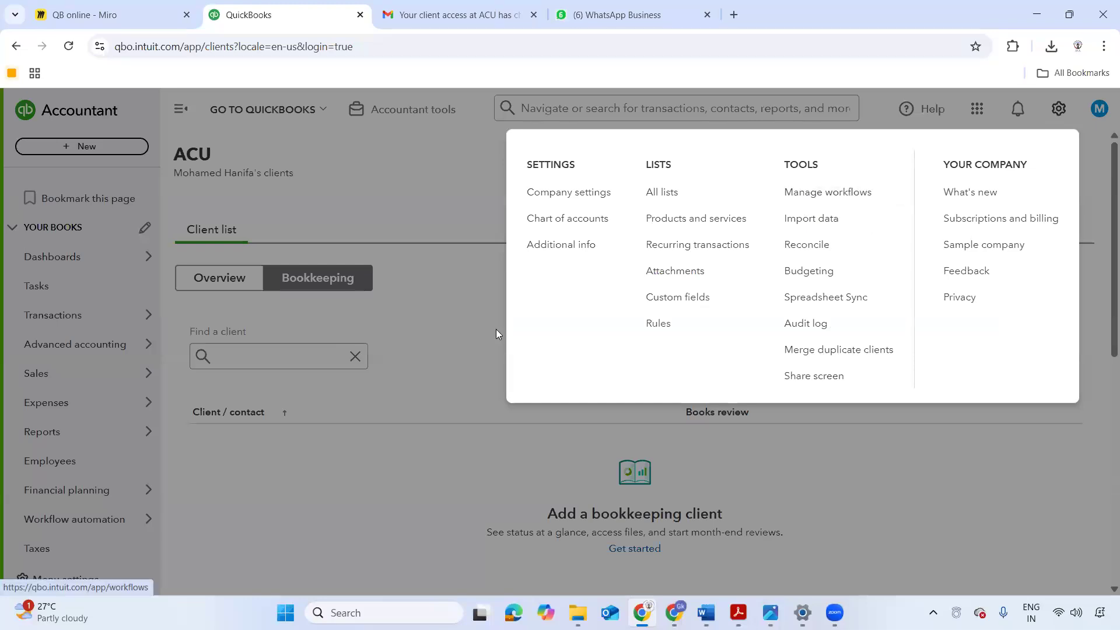
pyautogui.click(611, 194)
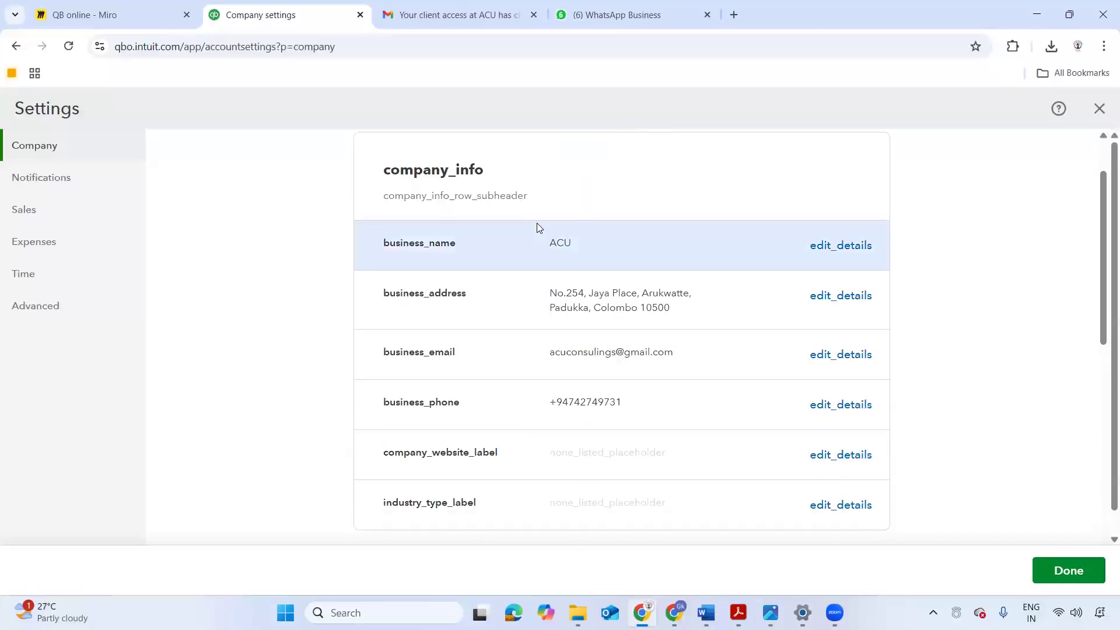
pyautogui.scroll(-1, 545, 284)
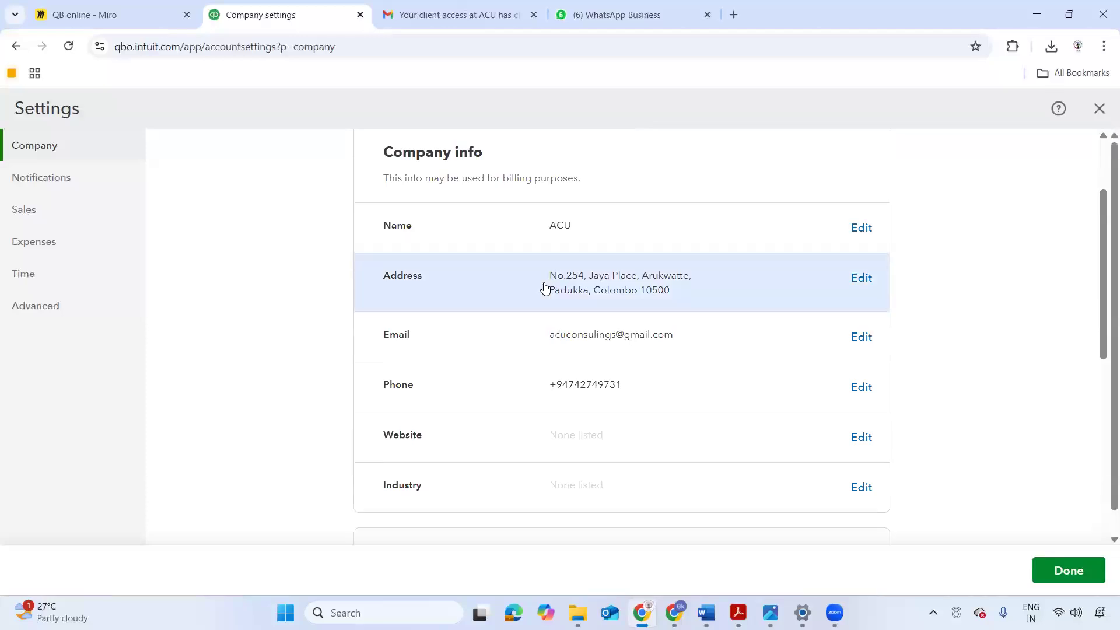
pyautogui.scroll(-1, 545, 286)
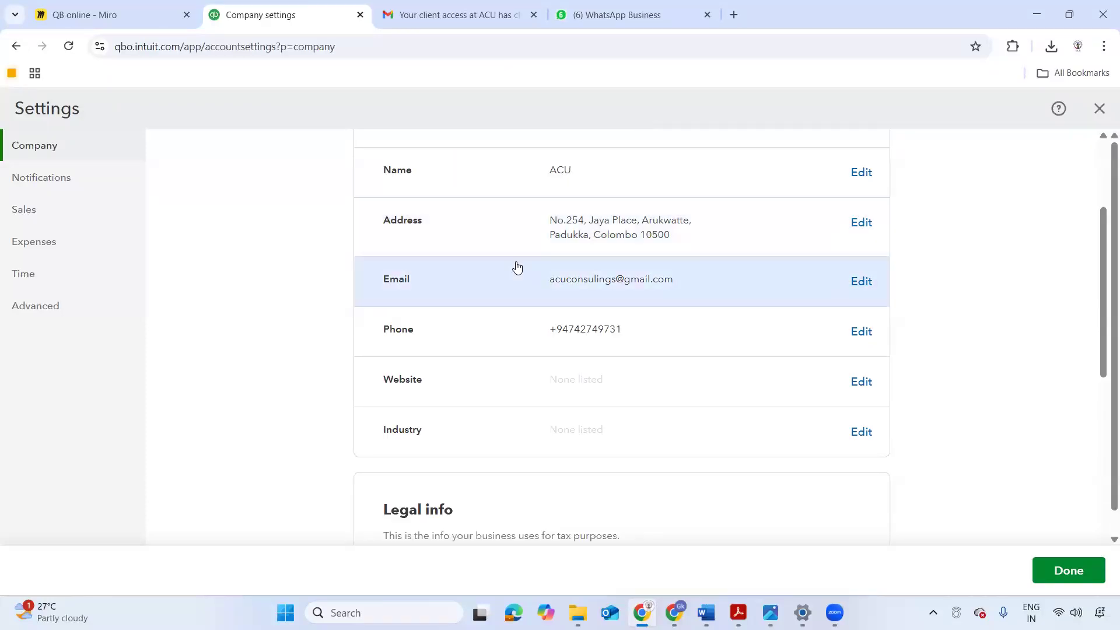
pyautogui.scroll(-6, 516, 266)
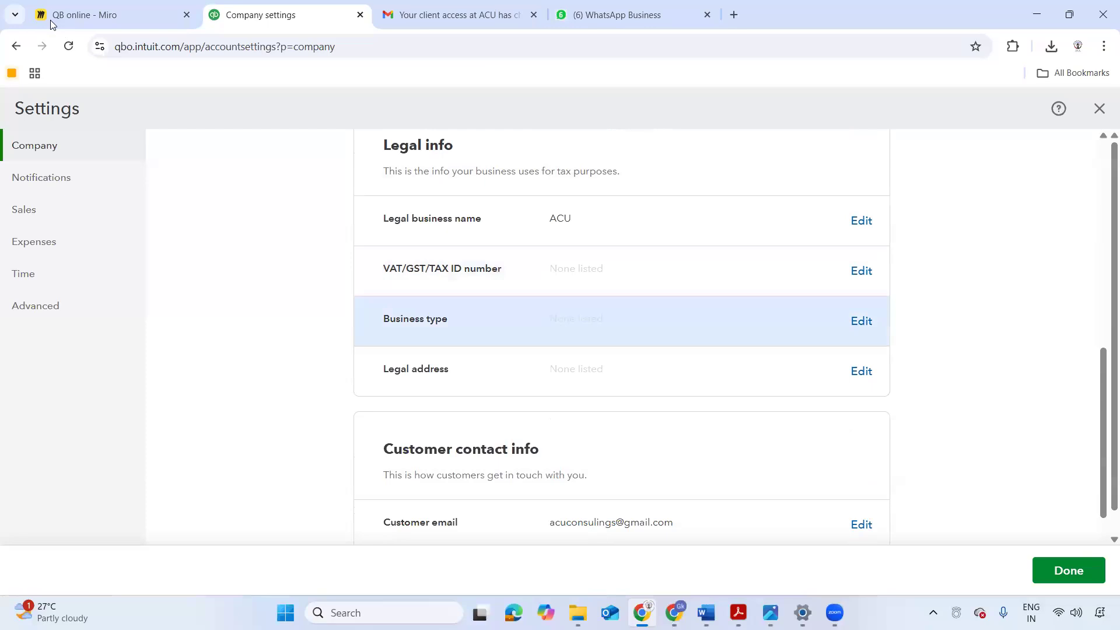
pyautogui.scroll(-2, 516, 320)
pyautogui.scroll(-1, 621, 452)
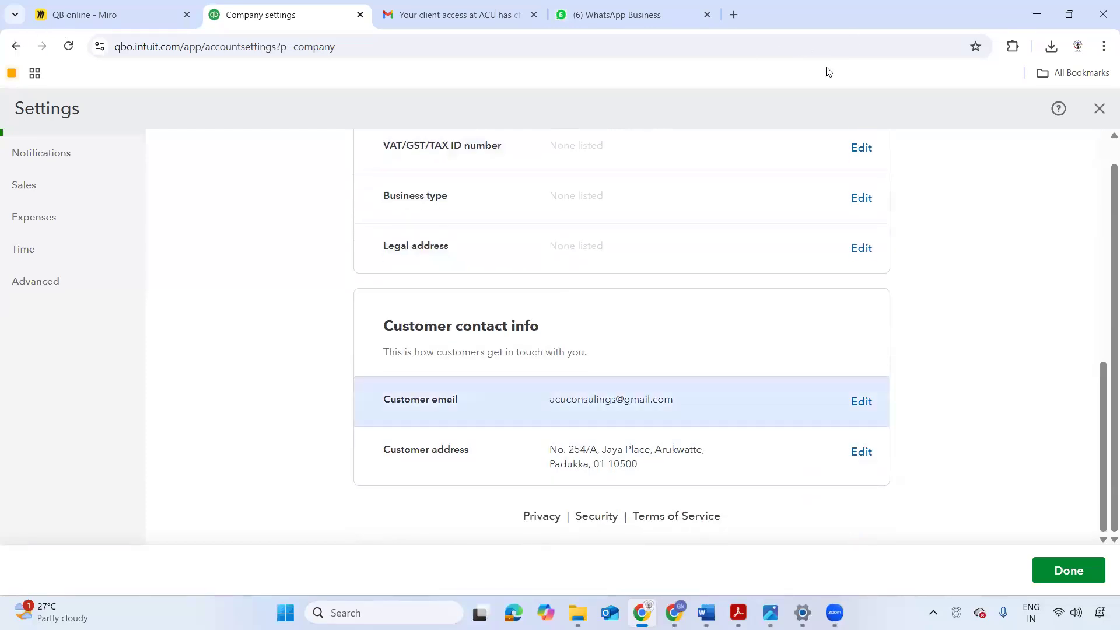
pyautogui.click(16, 46)
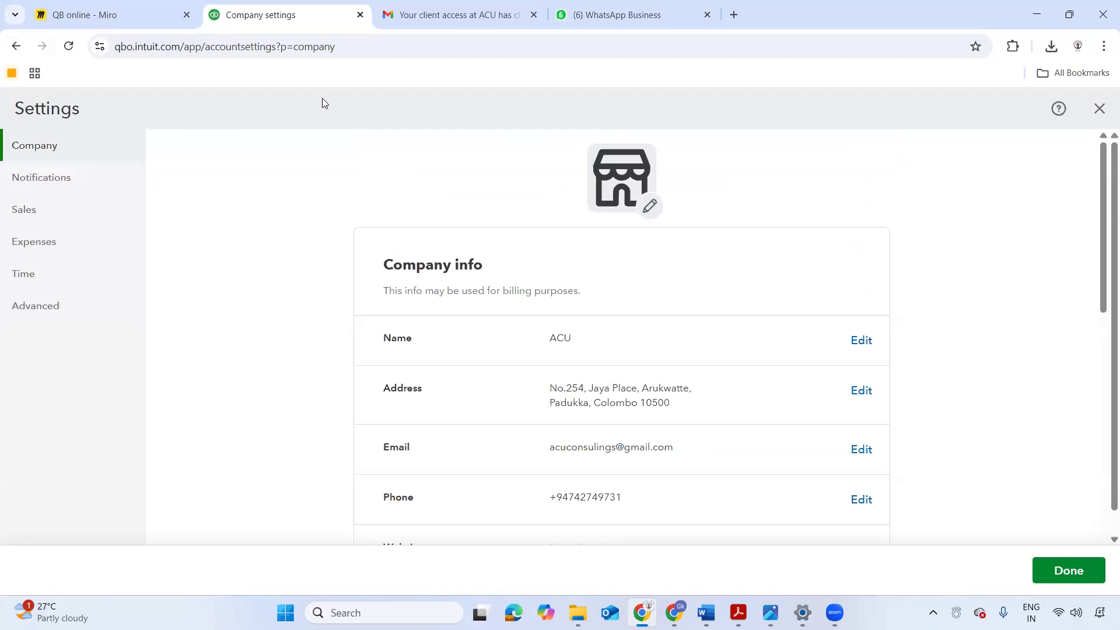
pyautogui.hotkey('alt', 'Left')
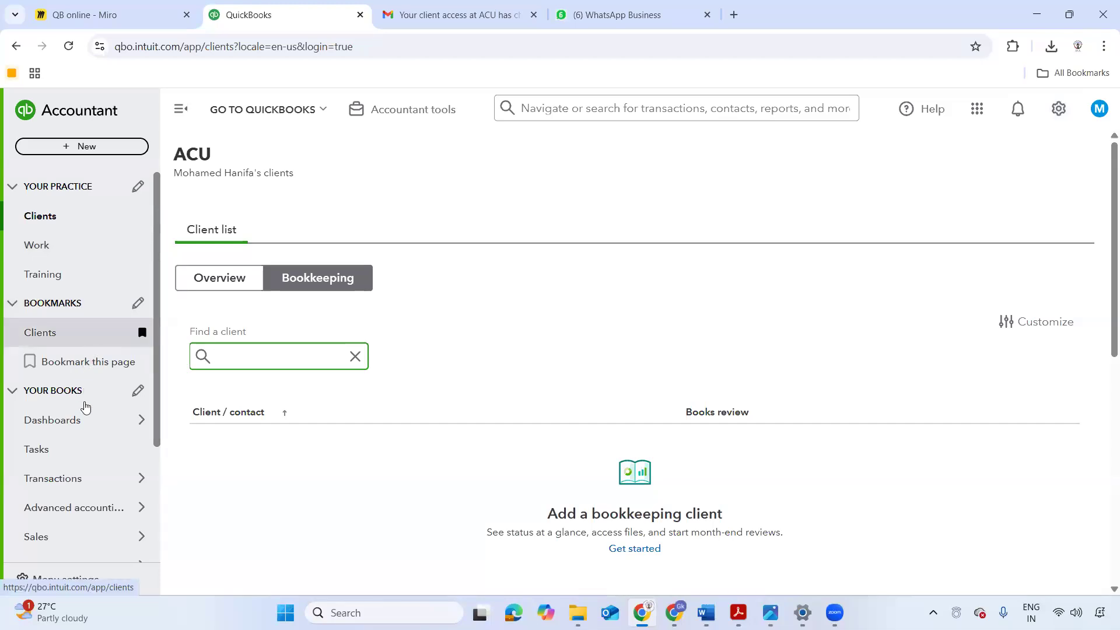
# - Open the Chart of accounts under Transactions and view the listed accounts with their account types and detail types
pyautogui.scroll(-1, 87, 407)
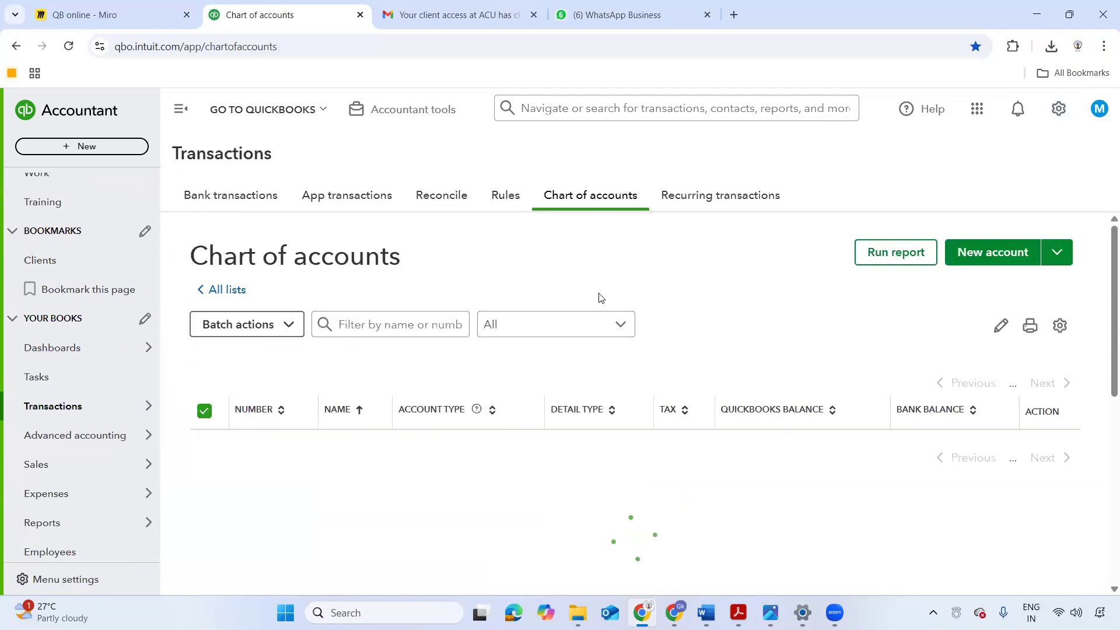
pyautogui.scroll(-1, 594, 305)
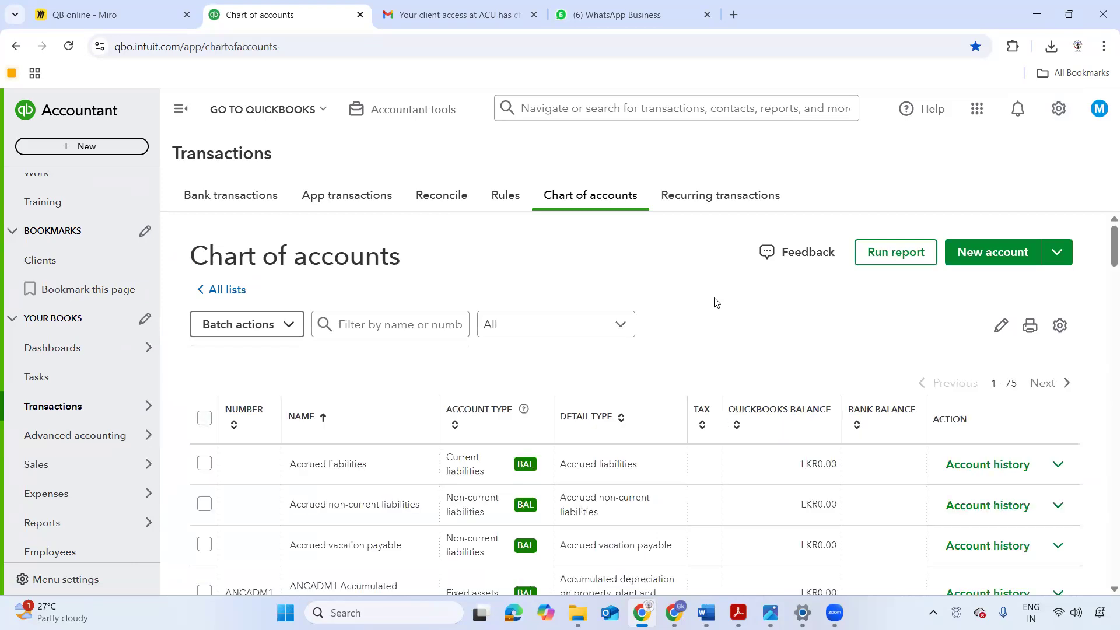
pyautogui.scroll(-1, 671, 310)
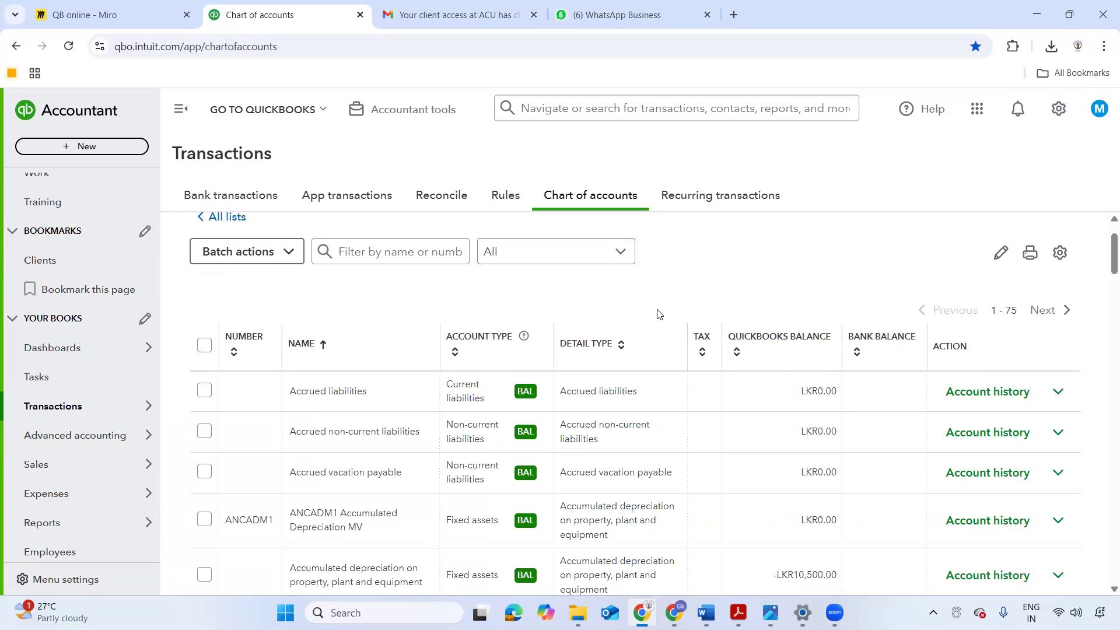
# - Look through the chart of accounts list, checking the names, account types and detail types of the balance sheet and expense accounts
pyautogui.scroll(-2, 657, 314)
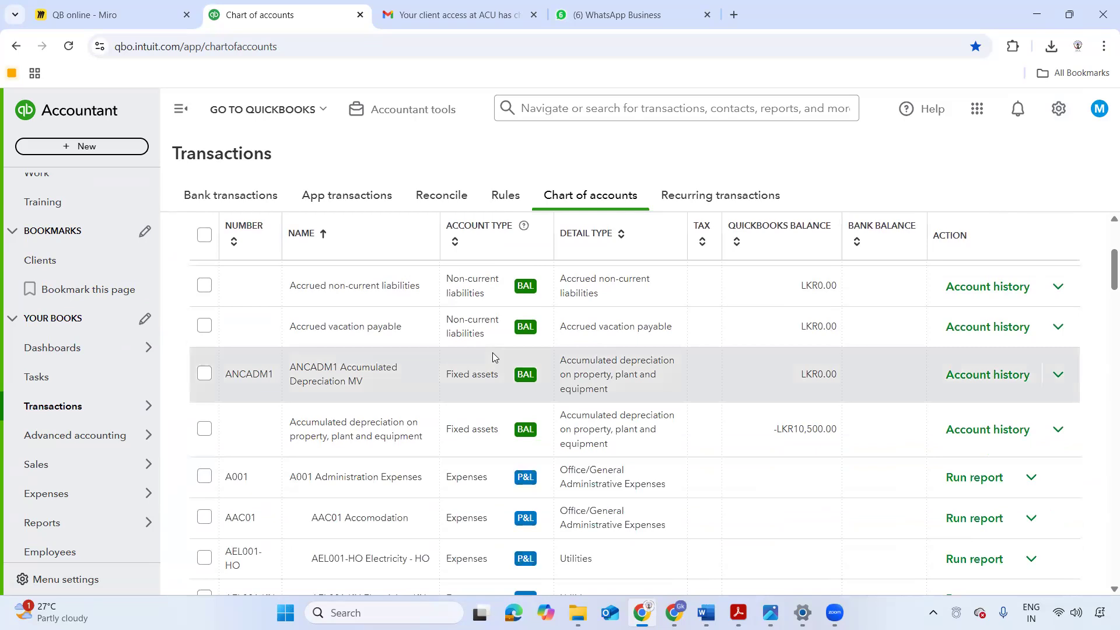
pyautogui.scroll(-2, 492, 353)
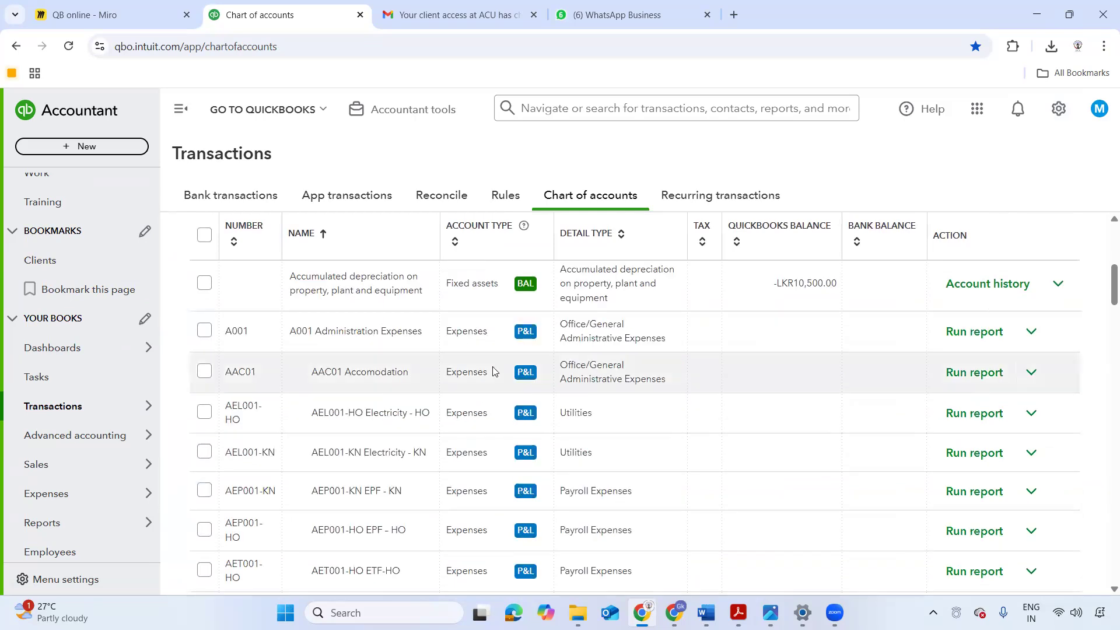
pyautogui.scroll(-6, 984, 257)
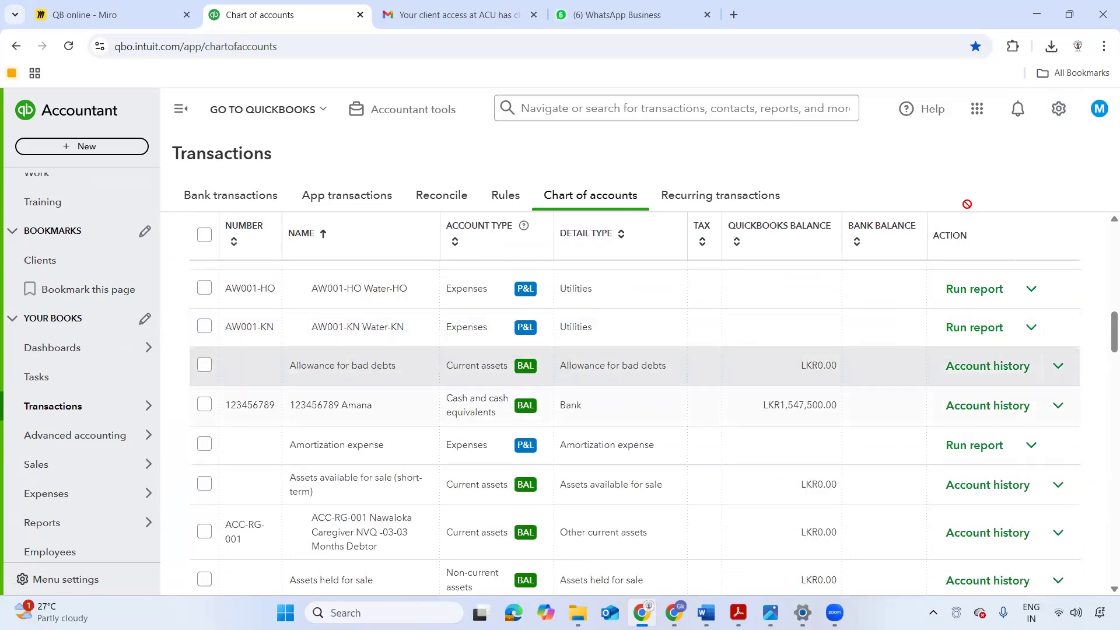
pyautogui.scroll(-4, 982, 200)
pyautogui.scroll(7, 855, 176)
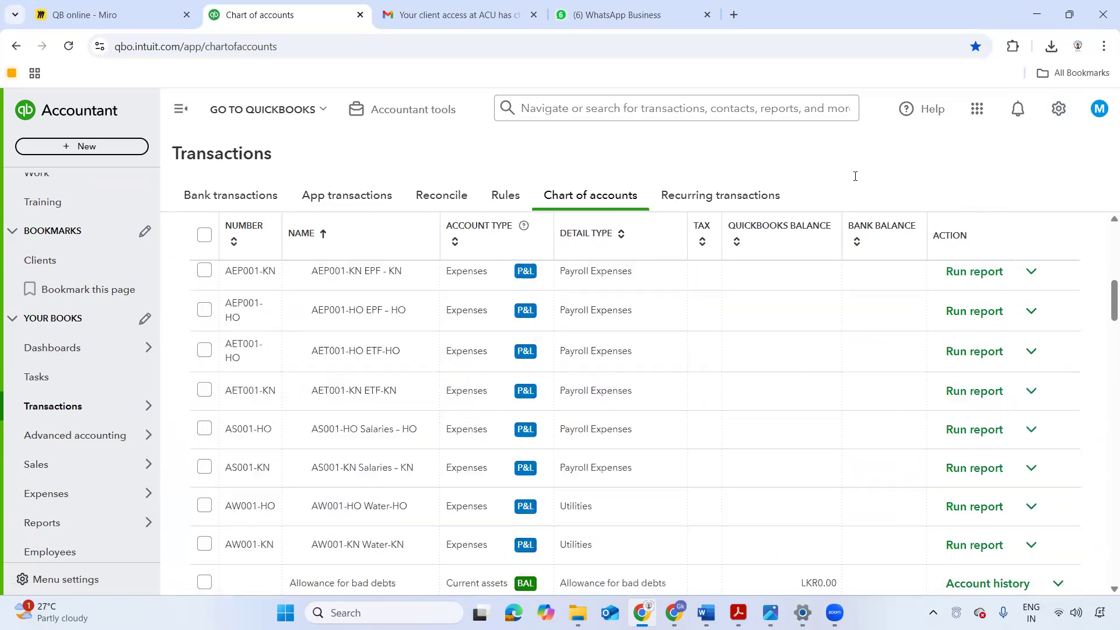
pyautogui.scroll(8, 855, 176)
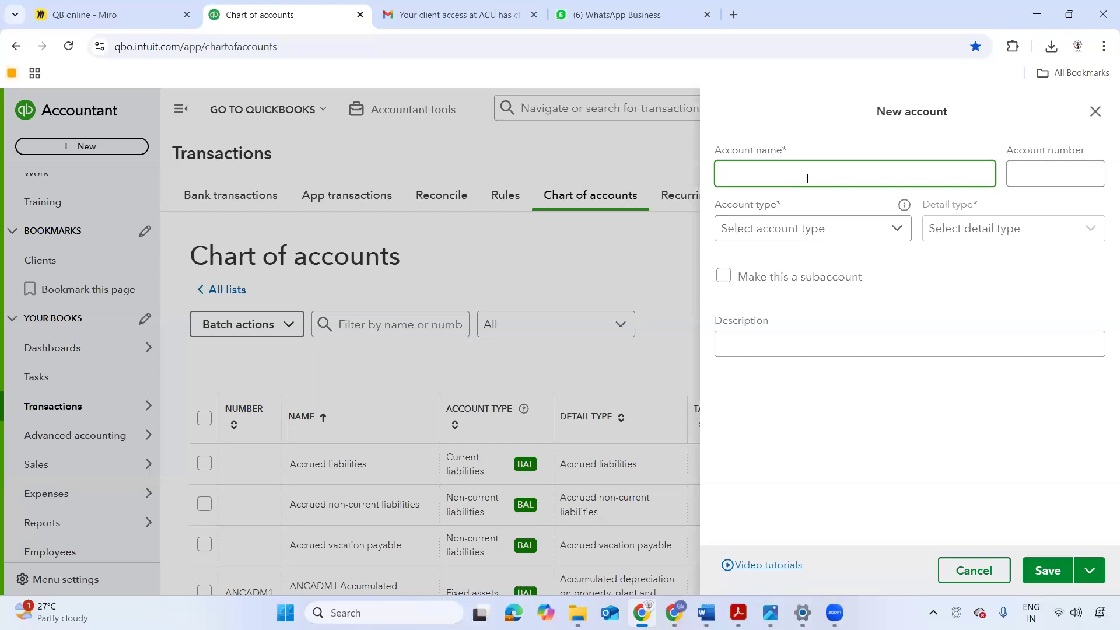
# - Enter BOC as the new account's name and 1001 as its ledger number, and check the available account types
pyautogui.write('BOC')
pyautogui.press('Tab')
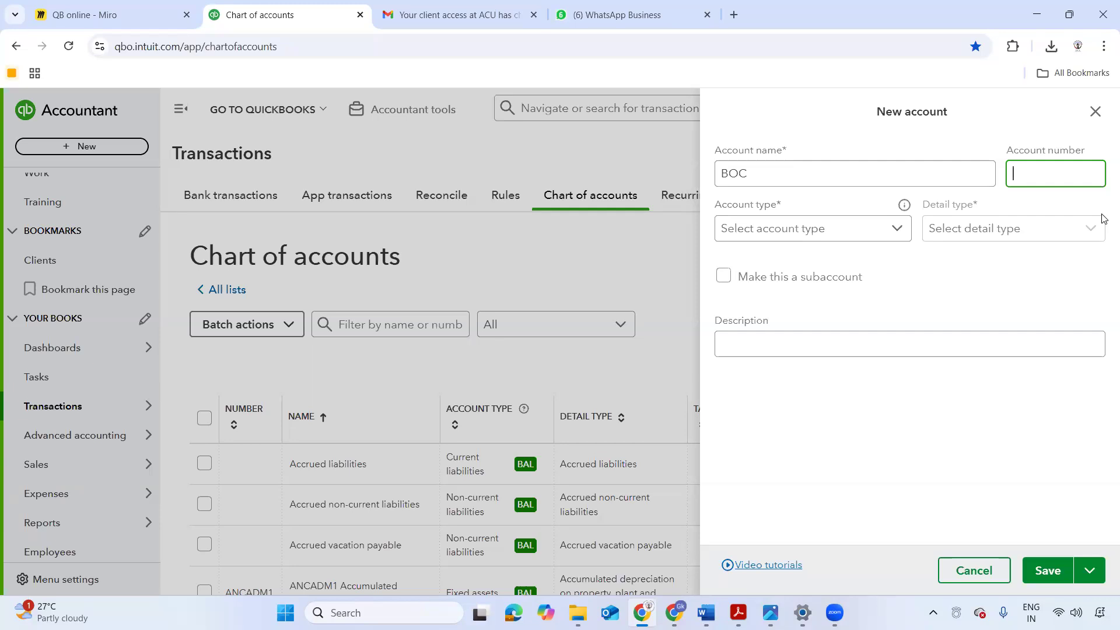
pyautogui.write('1001')
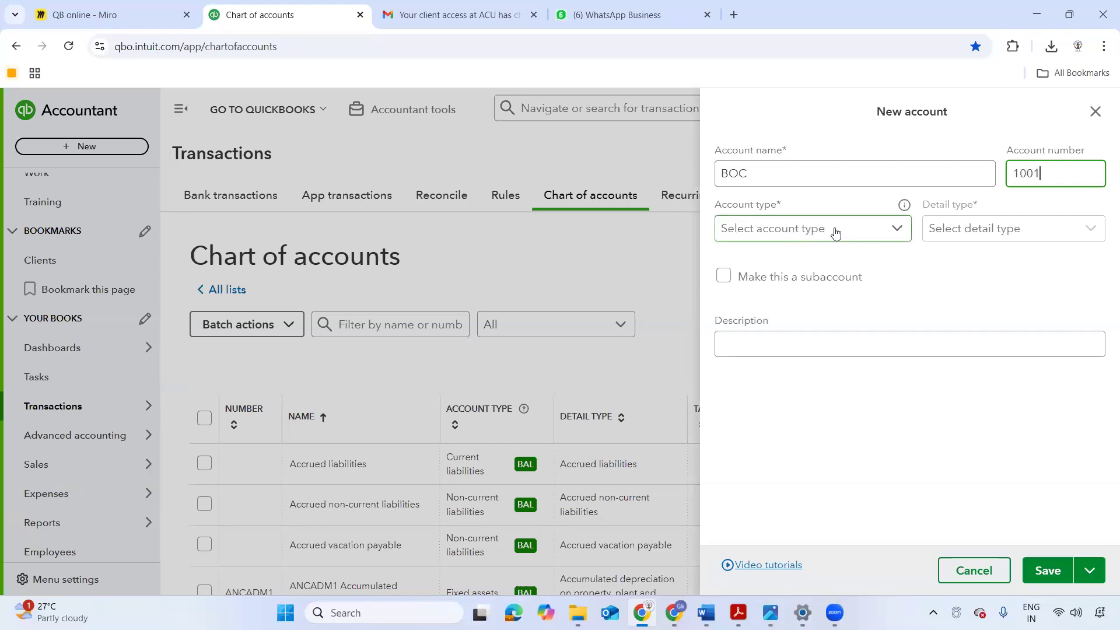
pyautogui.click(879, 236)
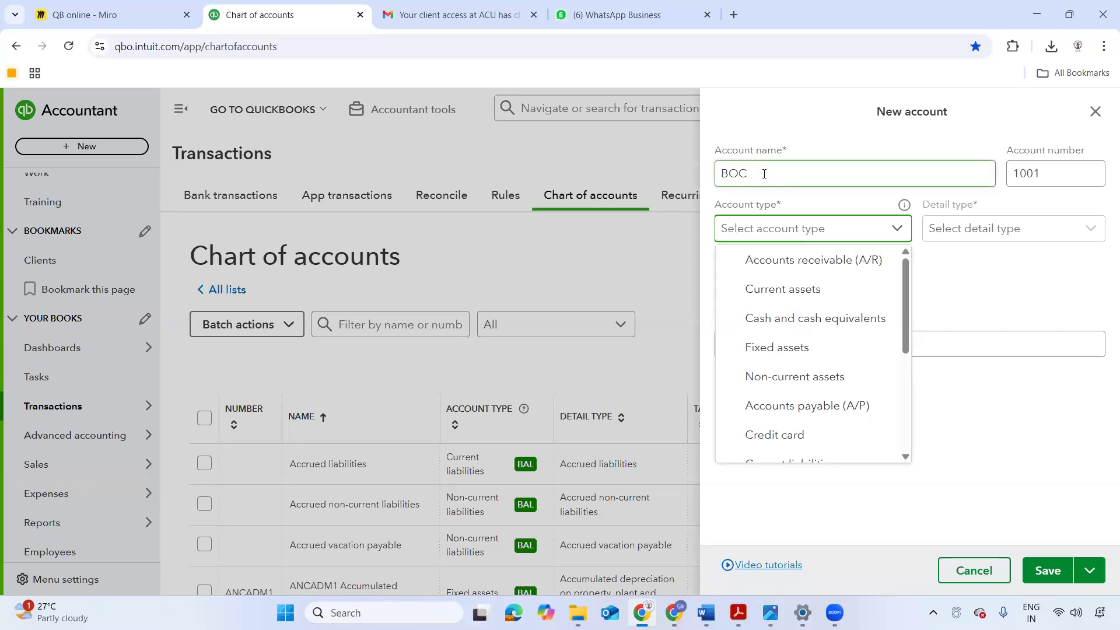
pyautogui.doubleClick(723, 172)
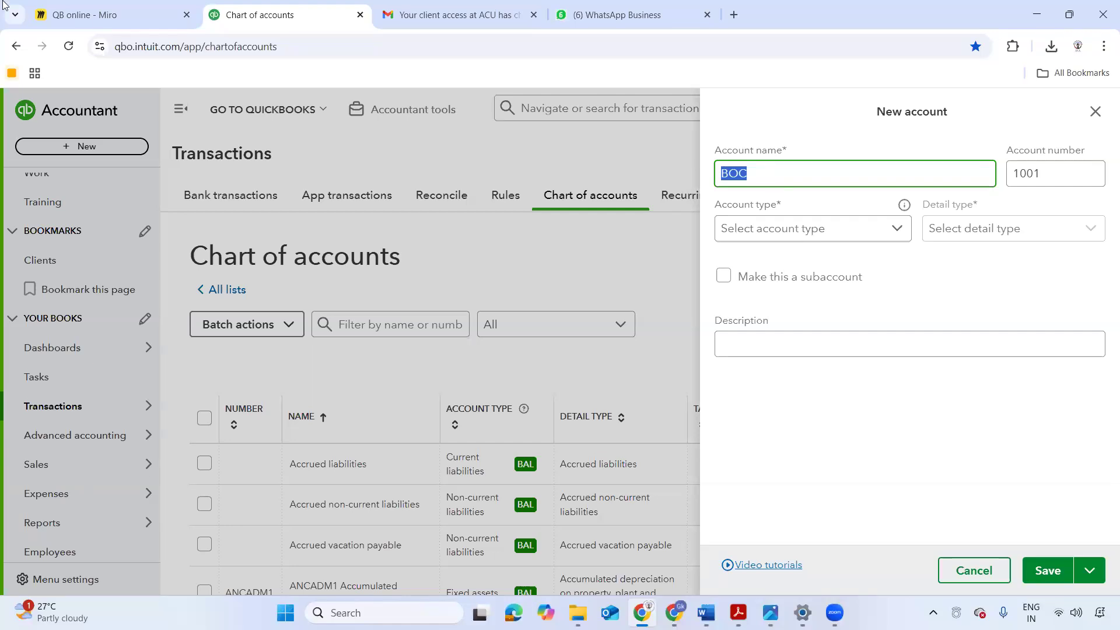
# - Switch to the Miro board and review the account types branching from Assets, from Accounts Receivable down to Non current Assets
pyautogui.click(105, 15)
pyautogui.scroll(-4, 352, 315)
pyautogui.moveTo(358, 324); pyautogui.dragTo(338, 142)
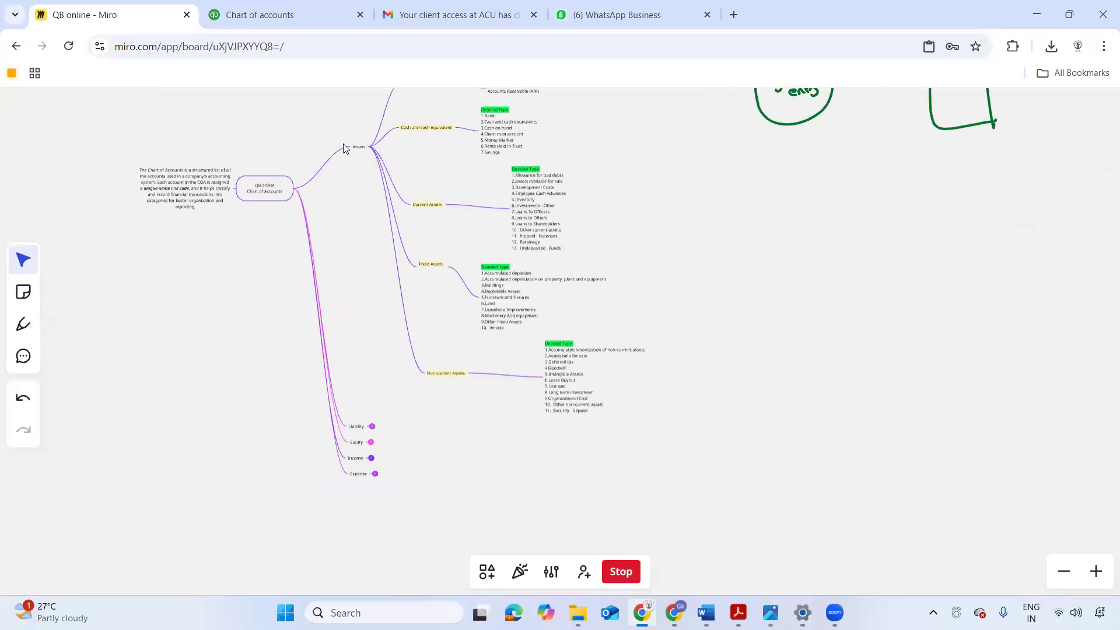
pyautogui.moveTo(357, 233); pyautogui.dragTo(334, 287)
pyautogui.moveTo(352, 187); pyautogui.dragTo(292, 279)
pyautogui.scroll(3, 298, 271)
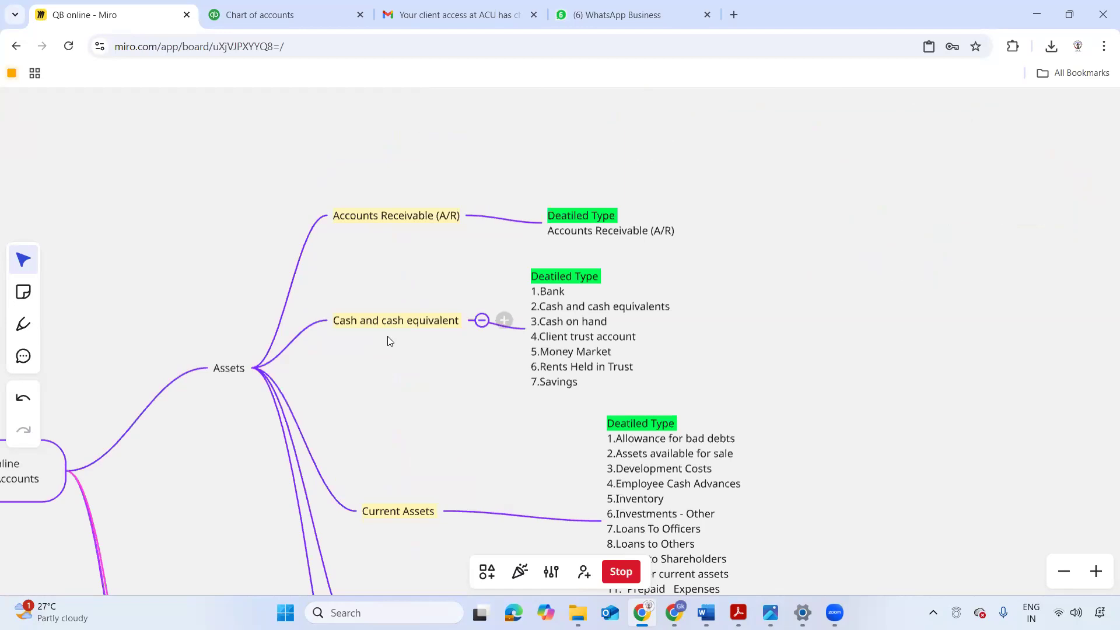
pyautogui.scroll(-3, 388, 297)
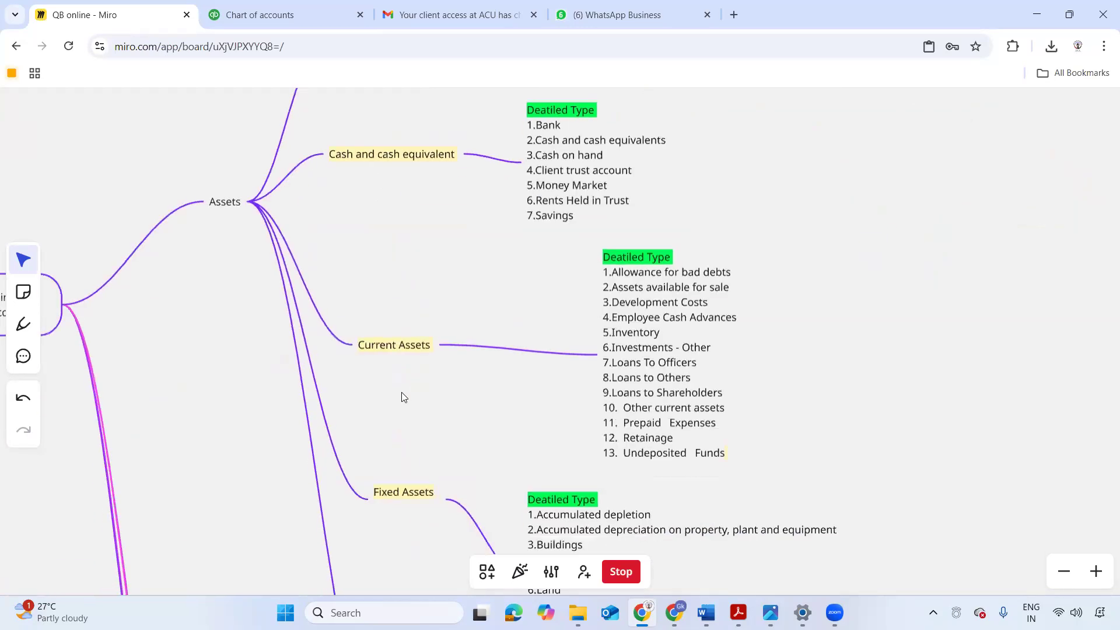
pyautogui.scroll(-1, 401, 392)
pyautogui.scroll(-1, 396, 316)
pyautogui.scroll(-2, 390, 268)
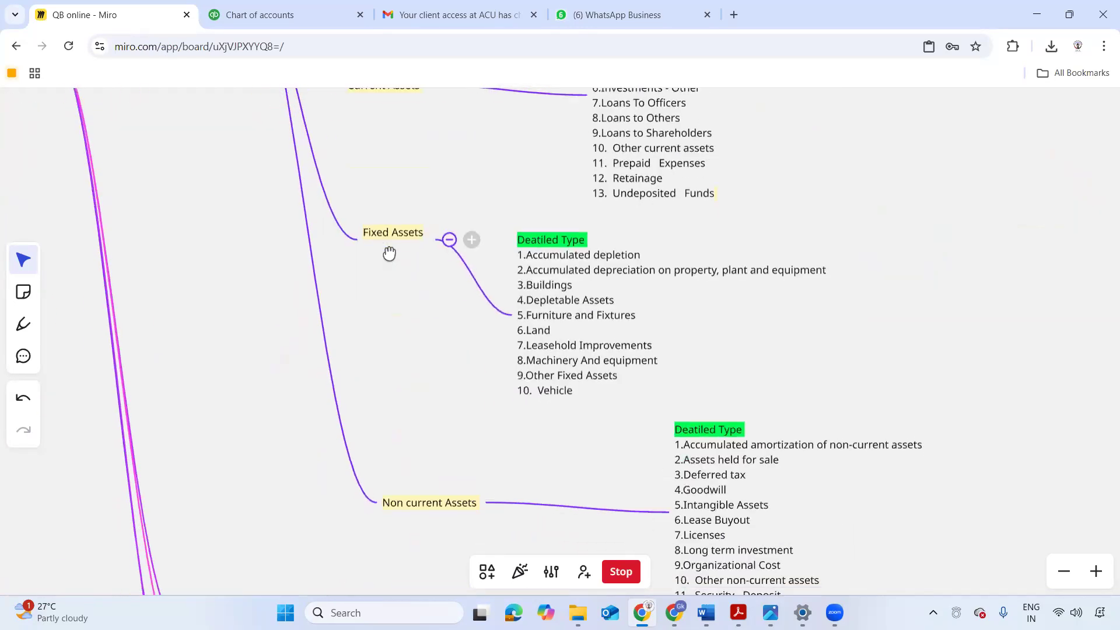
pyautogui.scroll(-1, 392, 303)
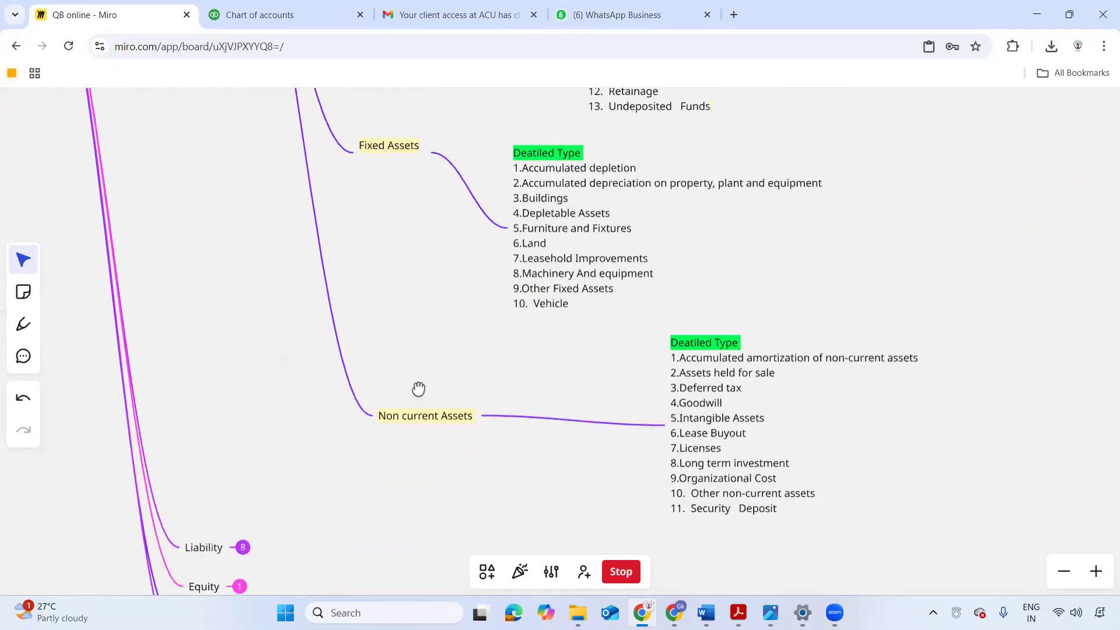
pyautogui.scroll(1, 420, 388)
# - Return to the new account form in QuickBooks Online, review the account type options and choose Current assets
pyautogui.click(278, 10)
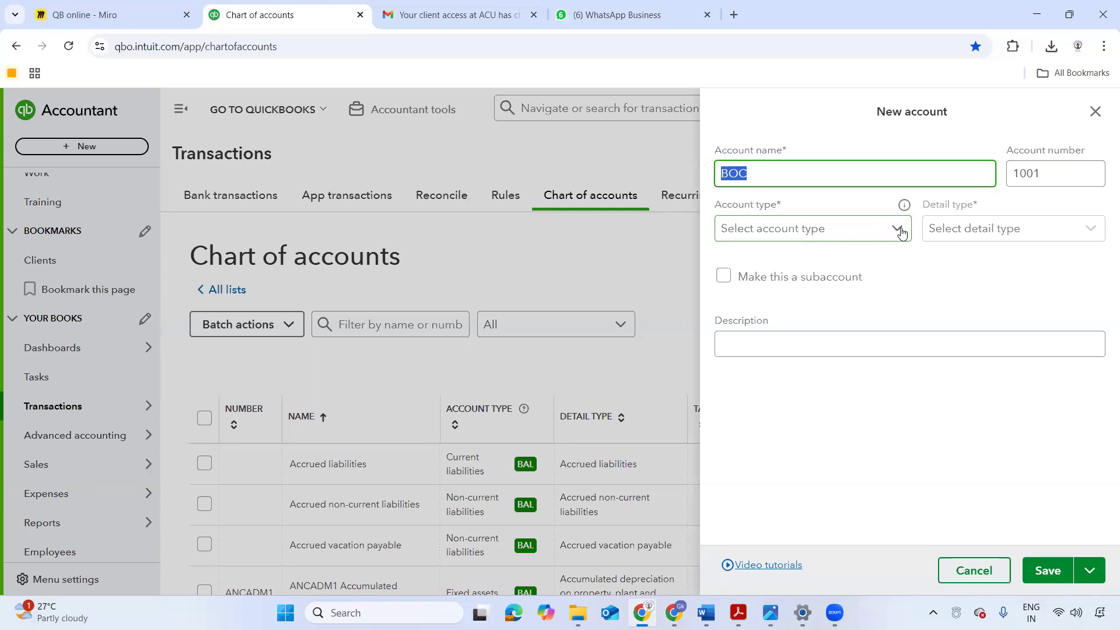
pyautogui.click(782, 228)
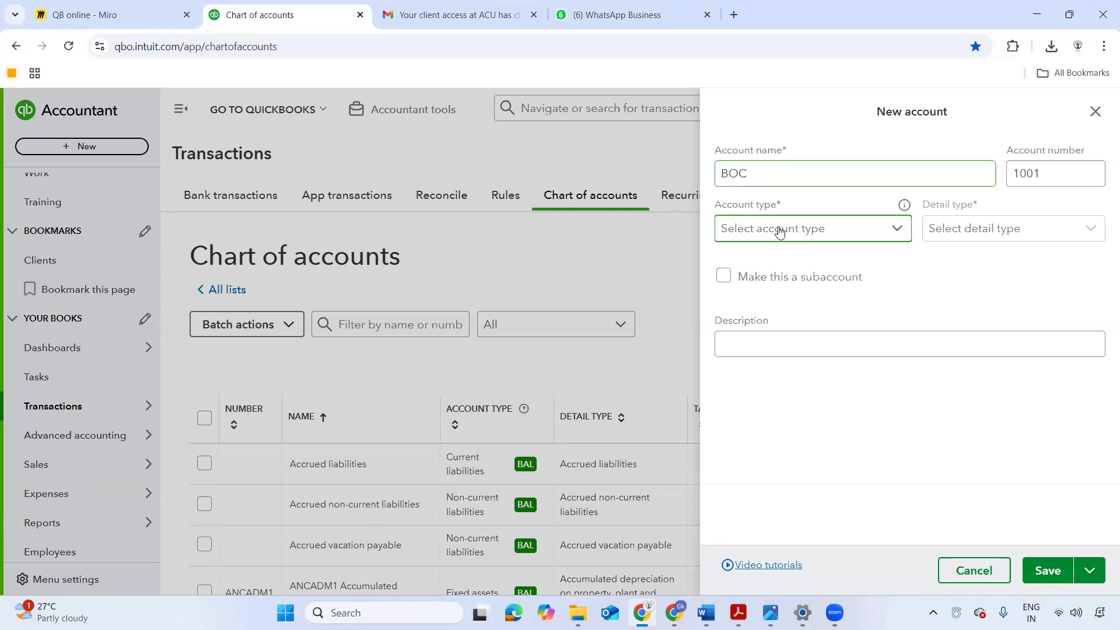
pyautogui.scroll(-4, 792, 320)
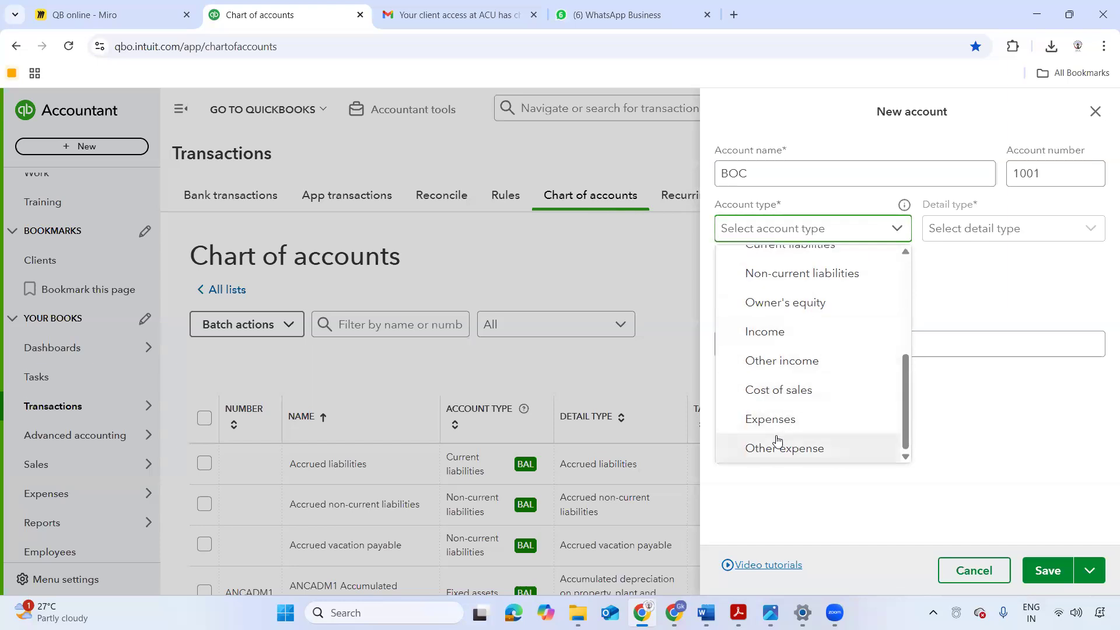
pyautogui.scroll(4, 776, 393)
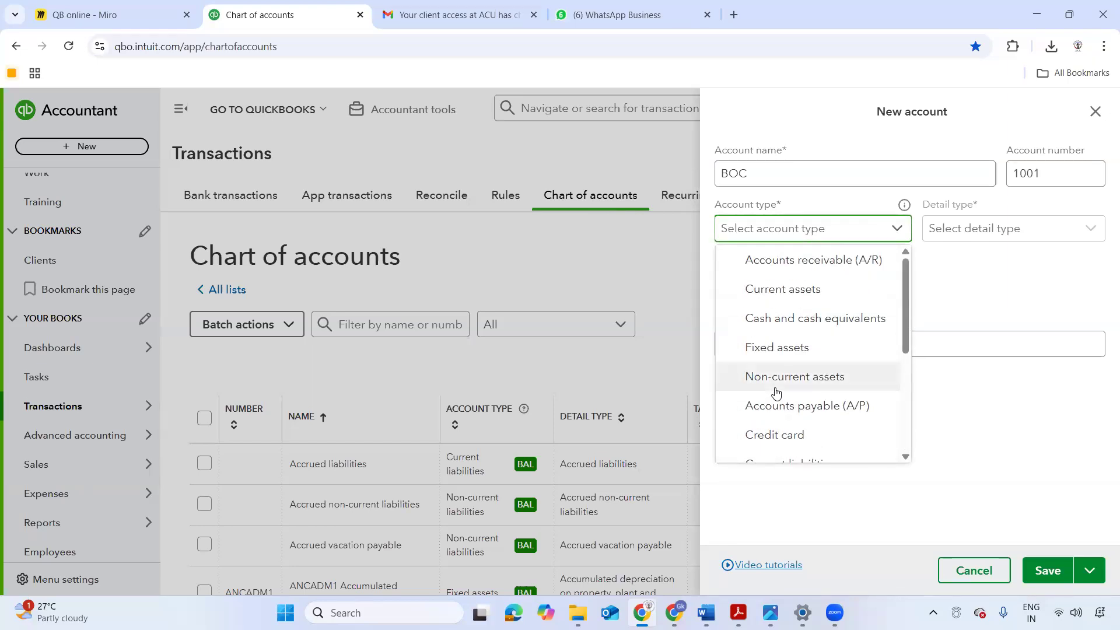
pyautogui.click(798, 286)
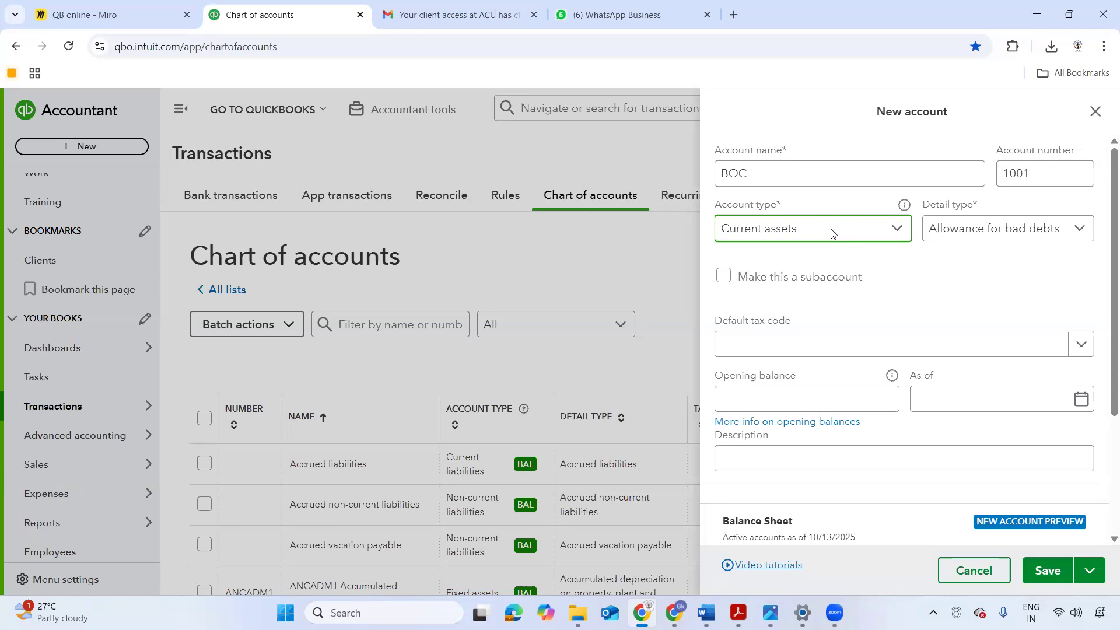
# - Set the new account's type to Cash and cash equivalents and show its detail type options
pyautogui.click(830, 234)
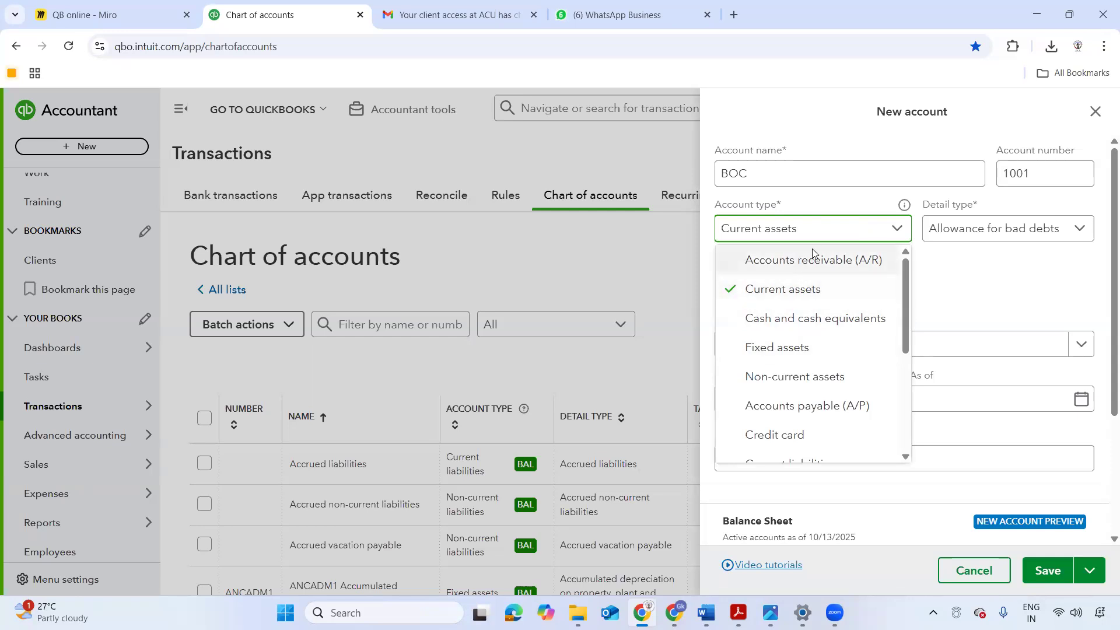
pyautogui.click(810, 323)
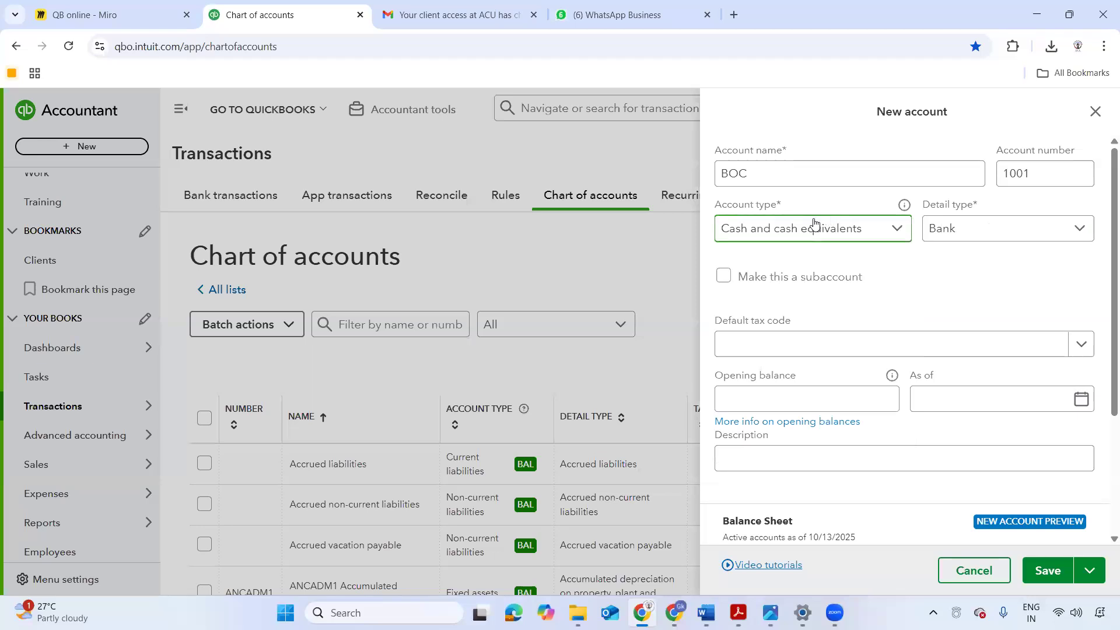
pyautogui.click(1067, 240)
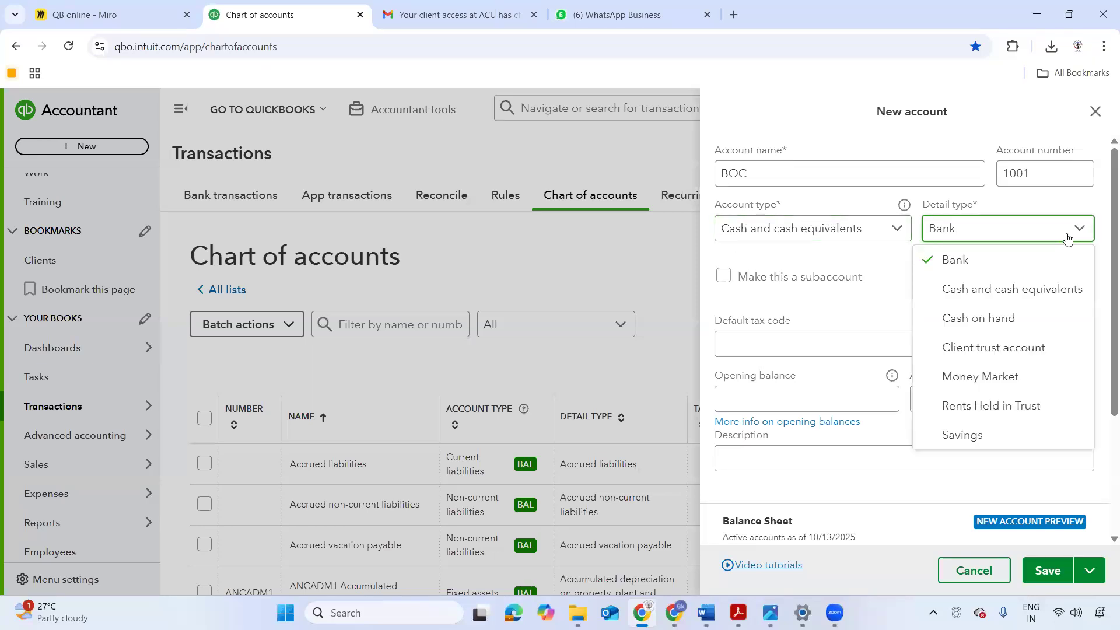
# - Compare with the detail types listed under Cash and cash equivalent on the Miro board
pyautogui.click(125, 17)
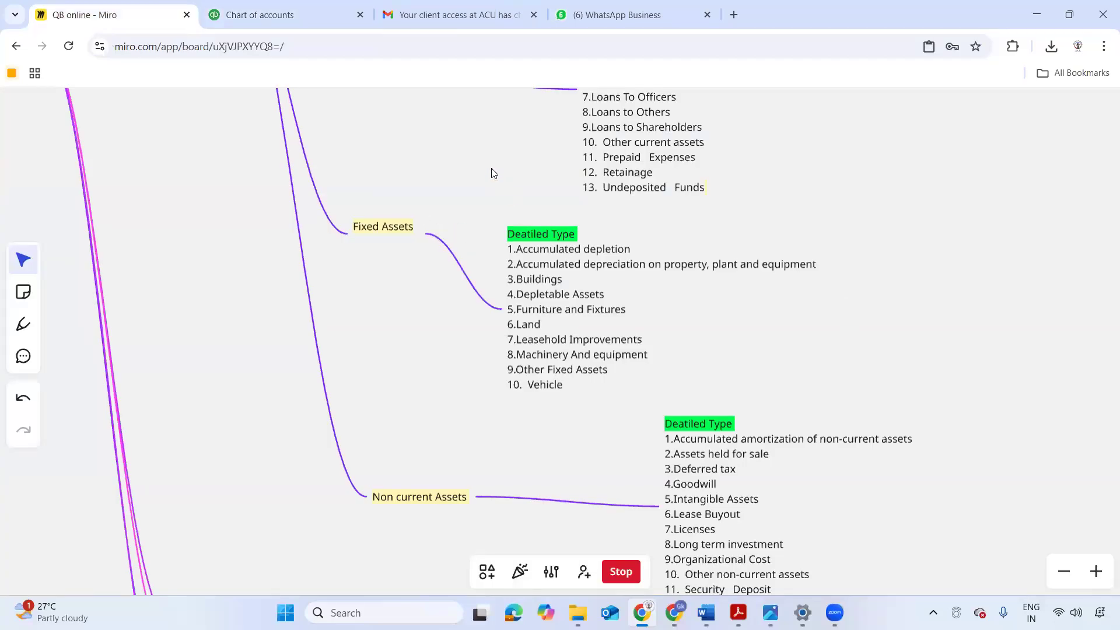
pyautogui.scroll(5, 461, 374)
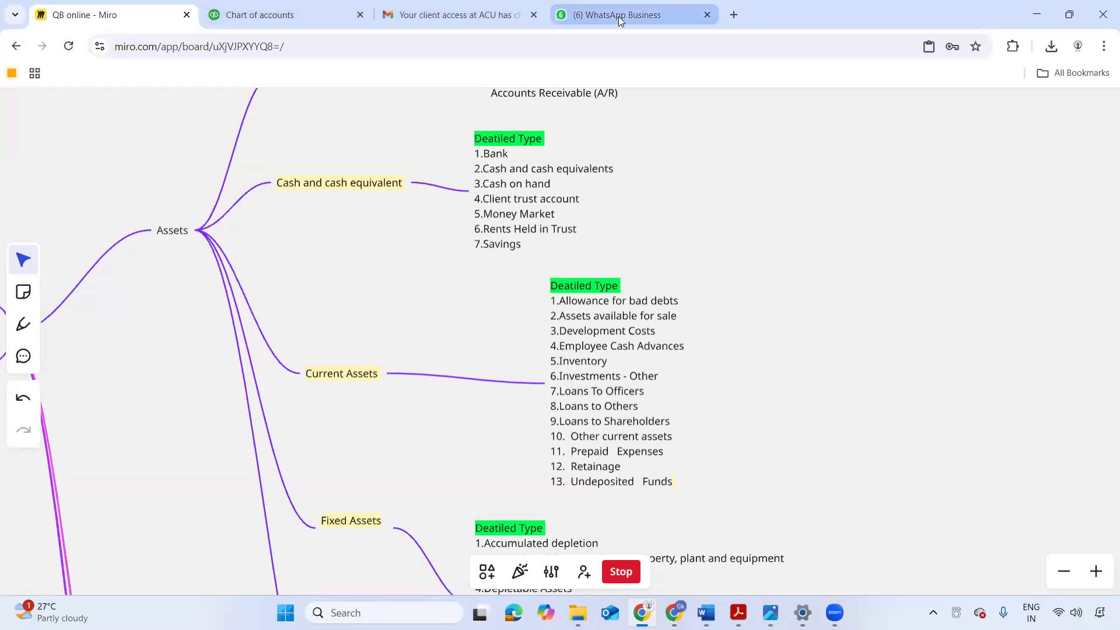
pyautogui.click(445, 15)
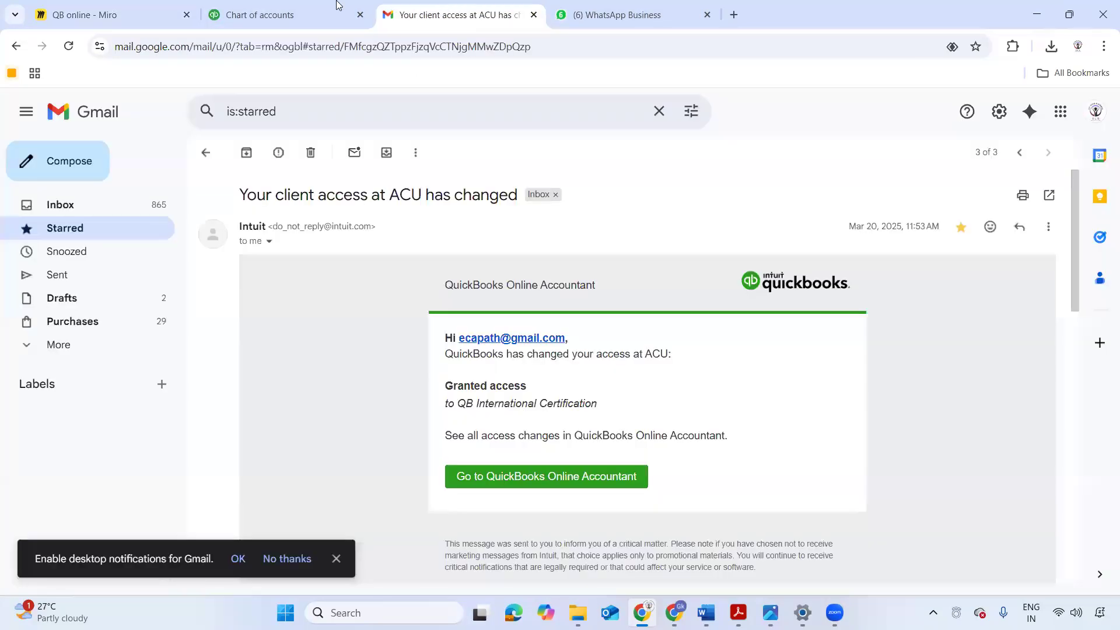
pyautogui.click(257, 15)
pyautogui.click(125, 20)
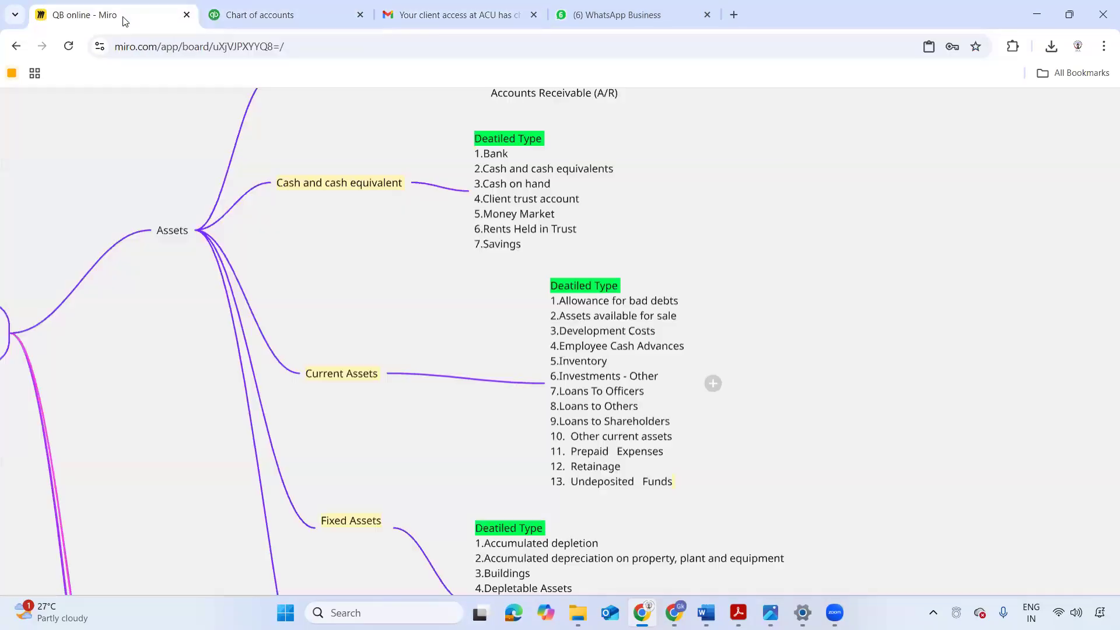
# - Return to QuickBooks Online and choose Bank as the detail type of the BOC account
pyautogui.click(284, 24)
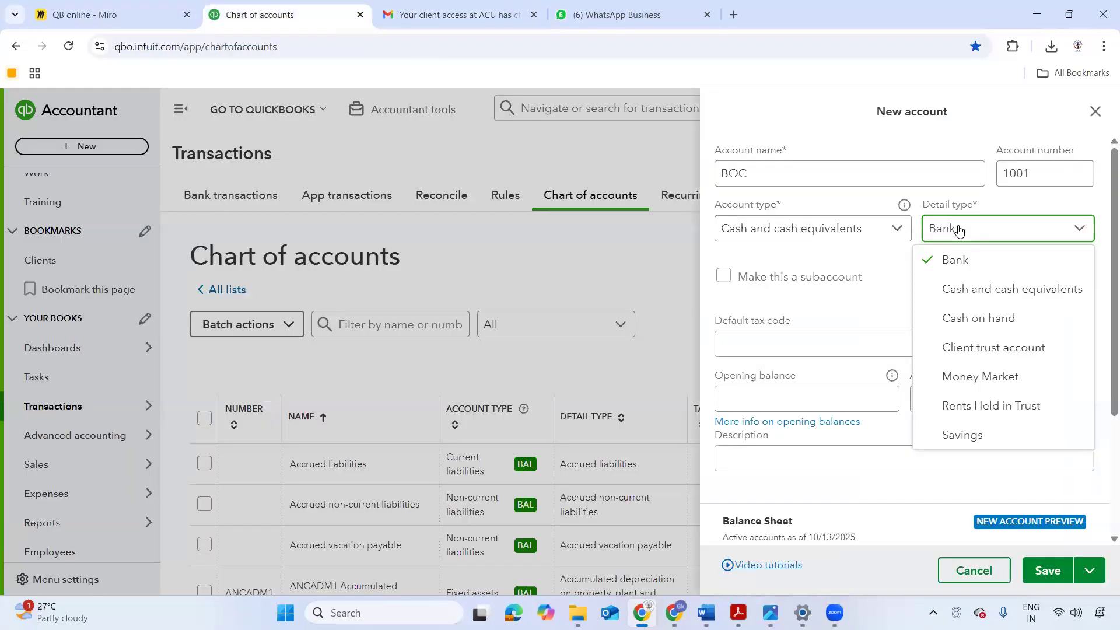
pyautogui.click(966, 260)
pyautogui.click(741, 177)
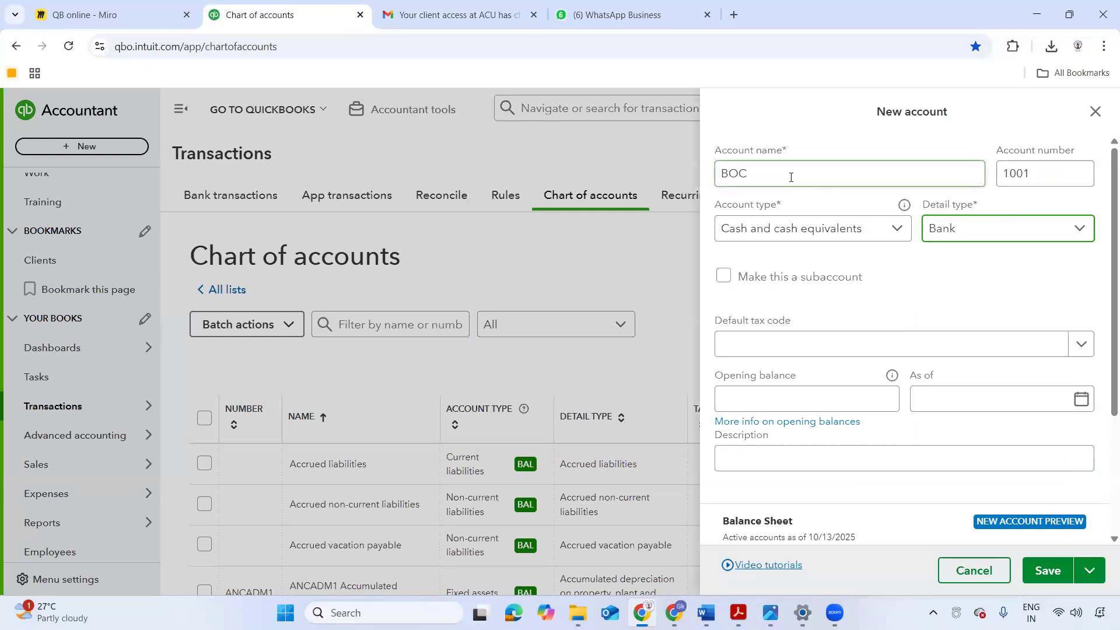
# - Switch to the Miro board and examine how each asset account type connects to its detail types across the whole Assets branch
pyautogui.click(109, 14)
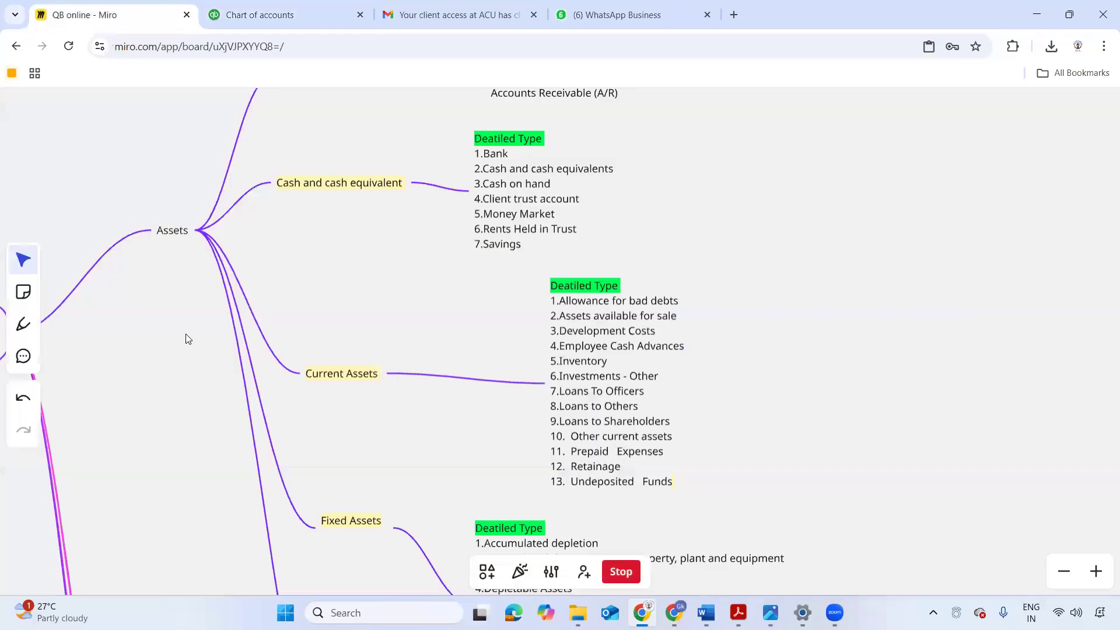
pyautogui.moveTo(186, 334); pyautogui.dragTo(226, 288)
pyautogui.moveTo(187, 254); pyautogui.dragTo(158, 343)
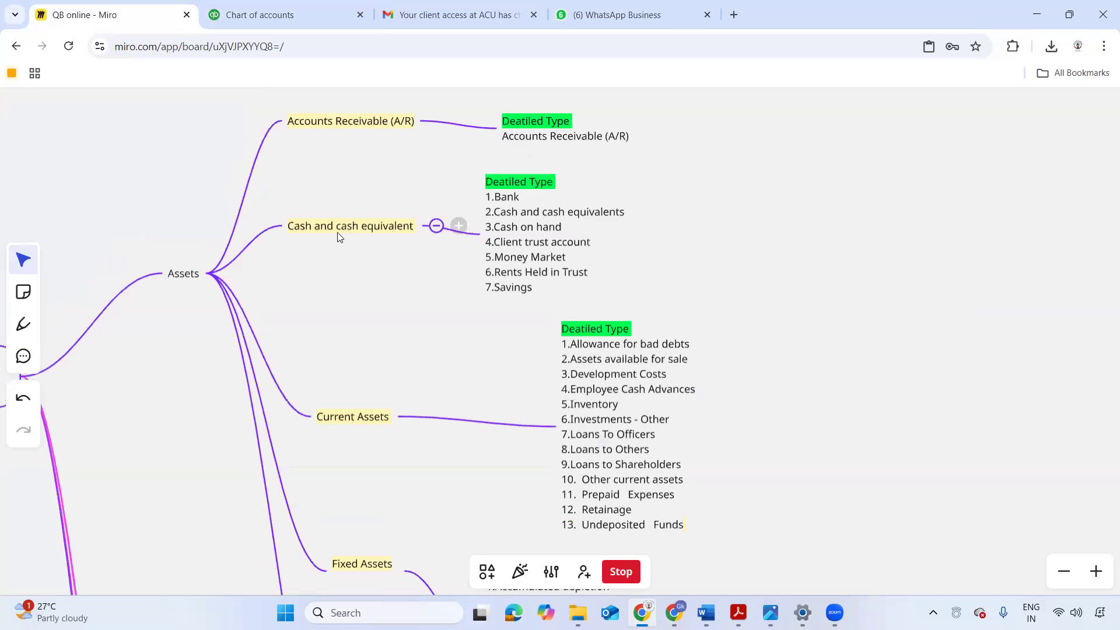
pyautogui.scroll(-2, 343, 117)
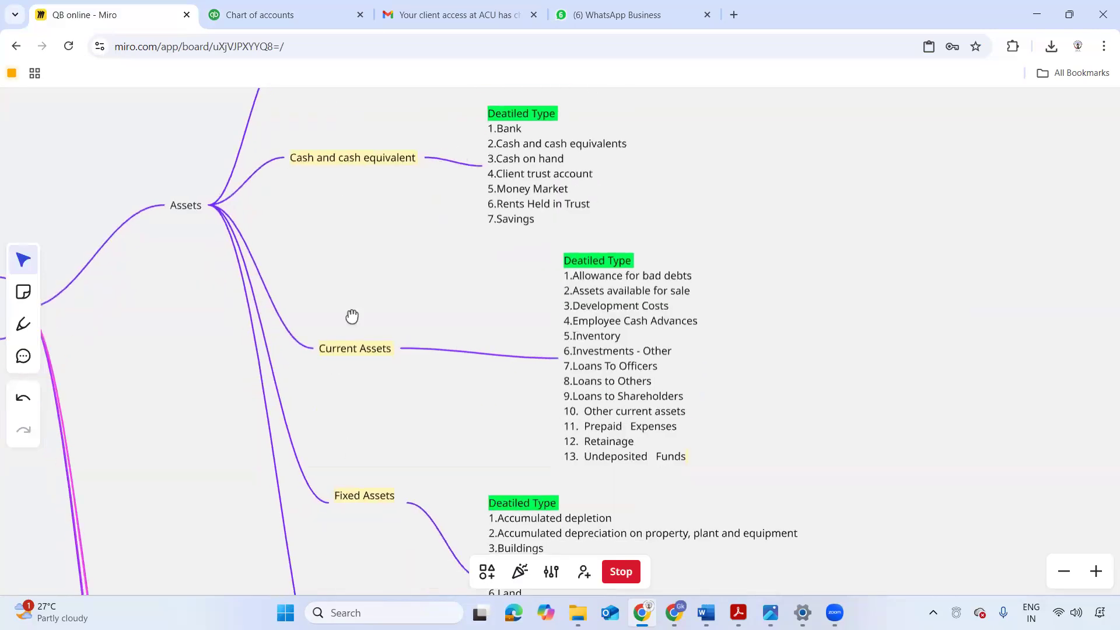
pyautogui.scroll(-6, 352, 316)
pyautogui.scroll(7, 358, 408)
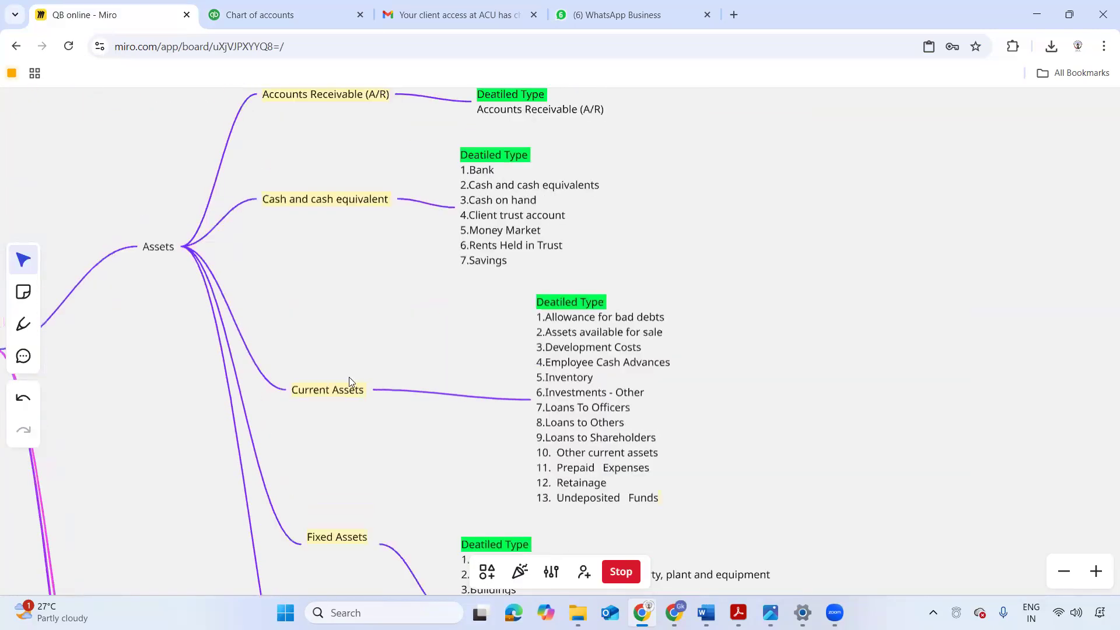
pyautogui.scroll(1, 349, 377)
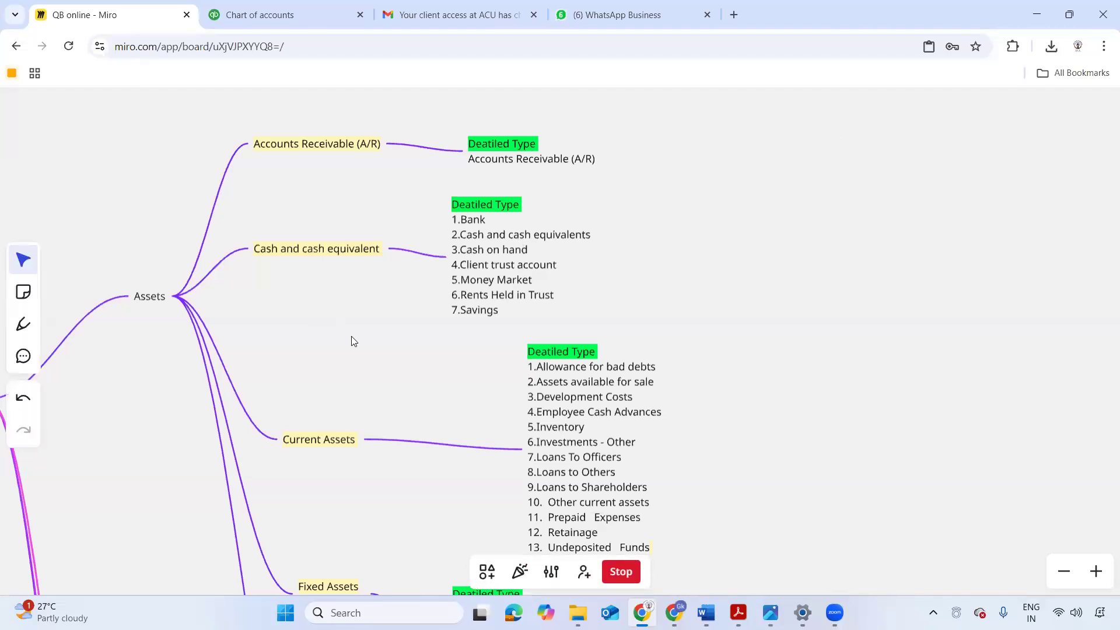
pyautogui.scroll(-2, 350, 340)
pyautogui.scroll(-3, 326, 347)
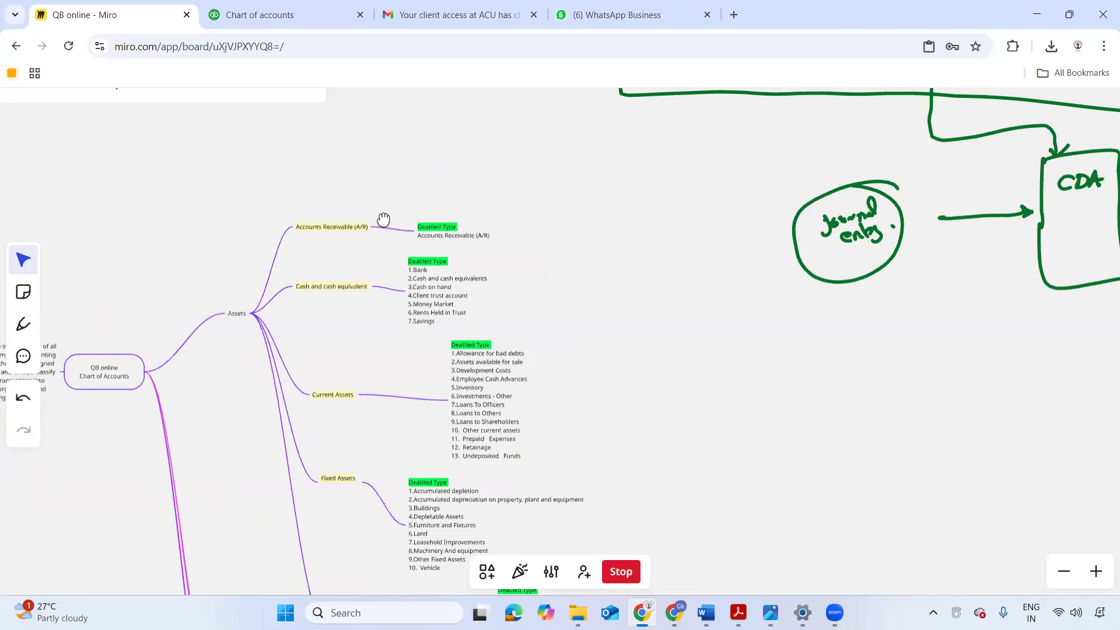
pyautogui.scroll(-3, 373, 260)
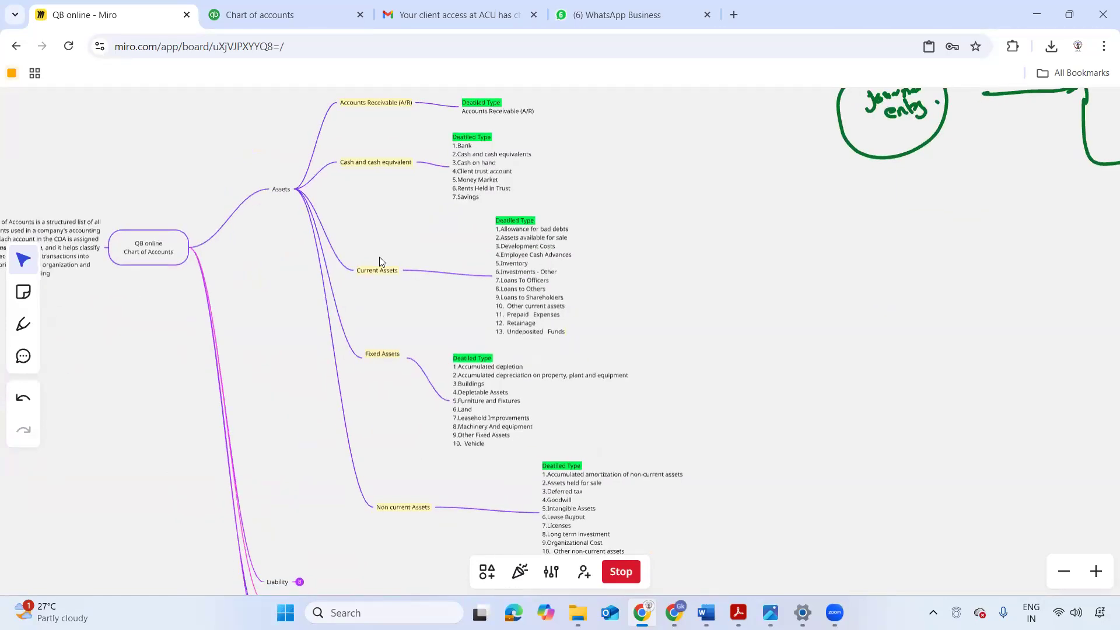
# - Switch back to the New account form for BOC in QuickBooks Online
pyautogui.hotkey('ctrl', '\\')
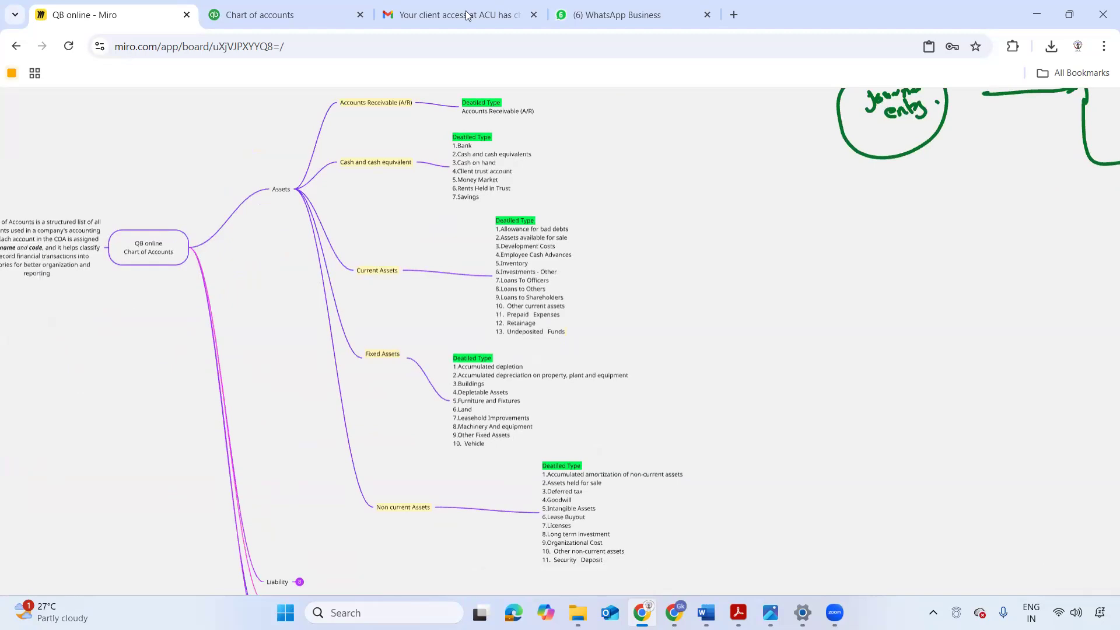
pyautogui.moveTo(426, 18)
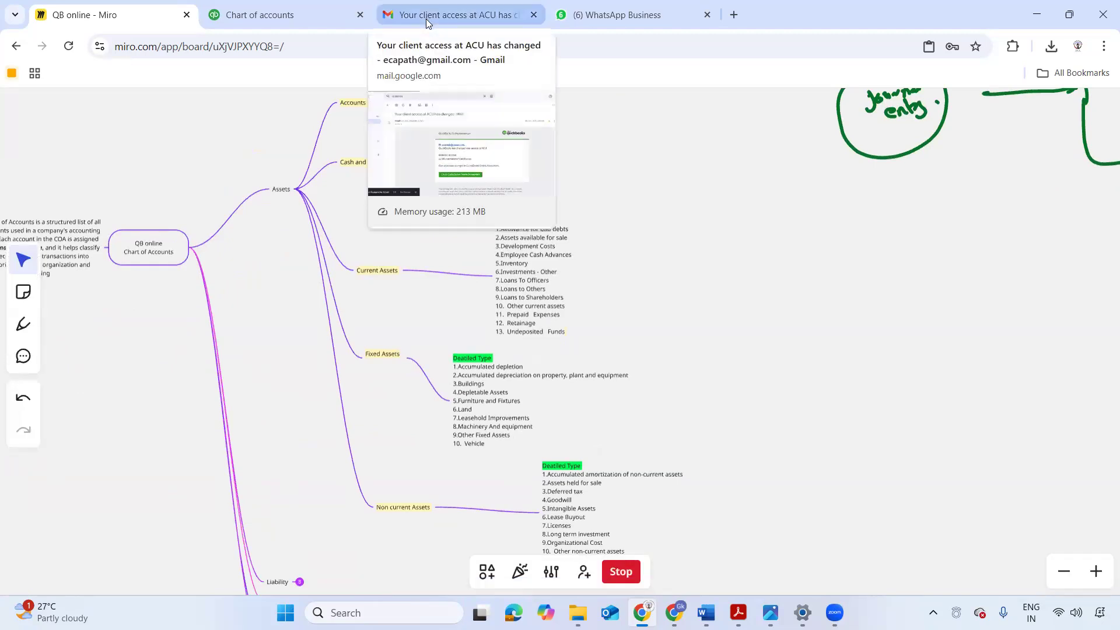
pyautogui.click(263, 15)
pyautogui.click(725, 221)
pyautogui.rightClick(717, 348)
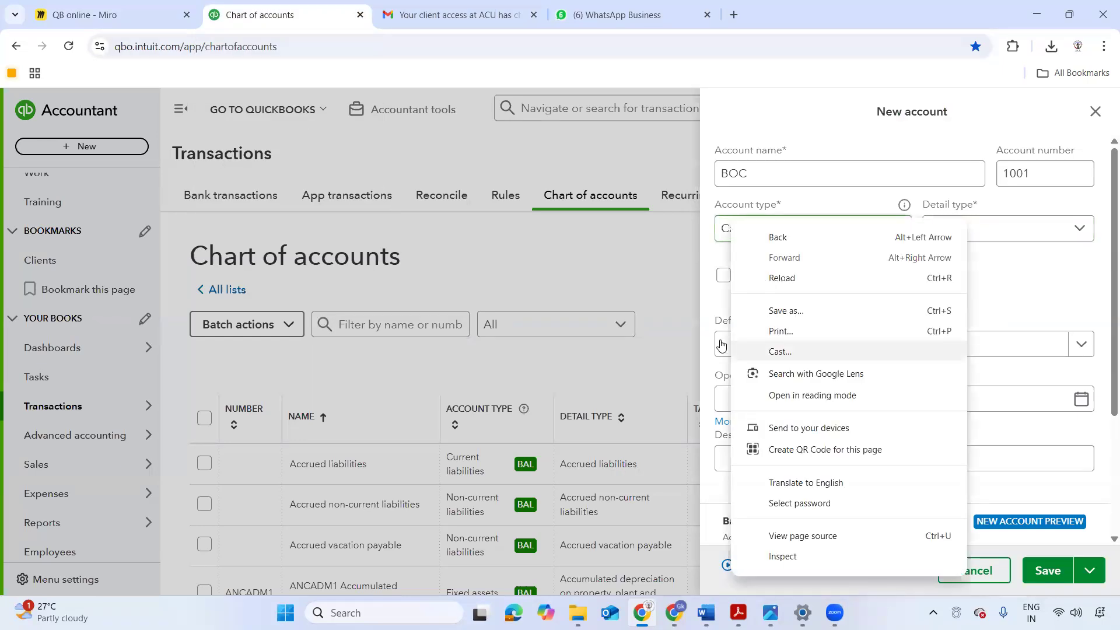
pyautogui.click(762, 350)
pyautogui.click(1050, 83)
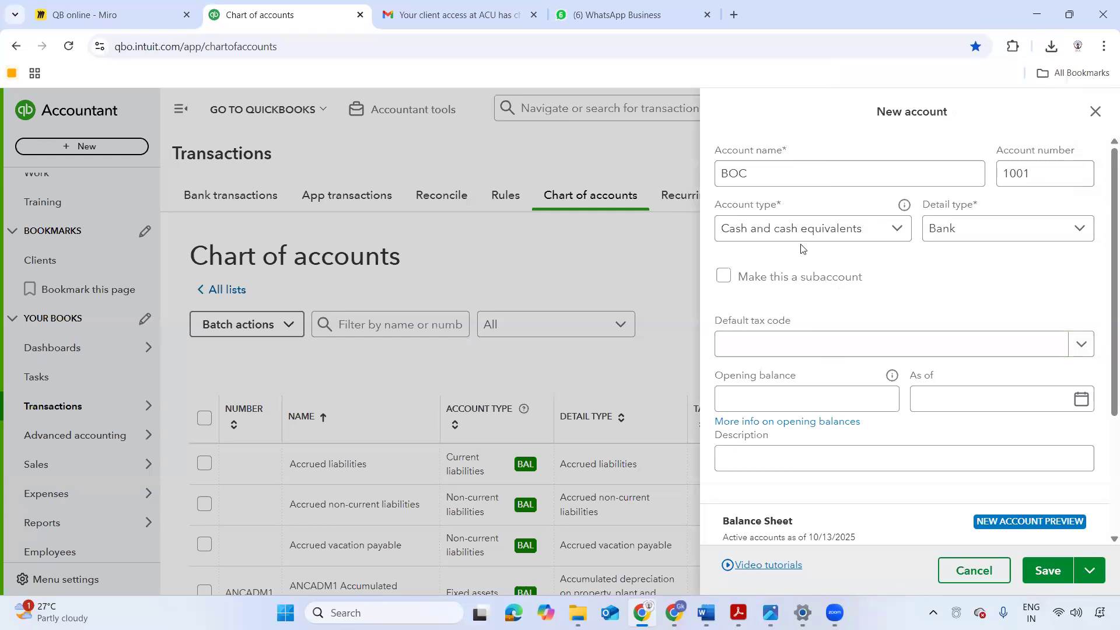
# - Set the opening balance of the BOC account to 150,000.00, leaving the description empty
pyautogui.scroll(-3, 902, 316)
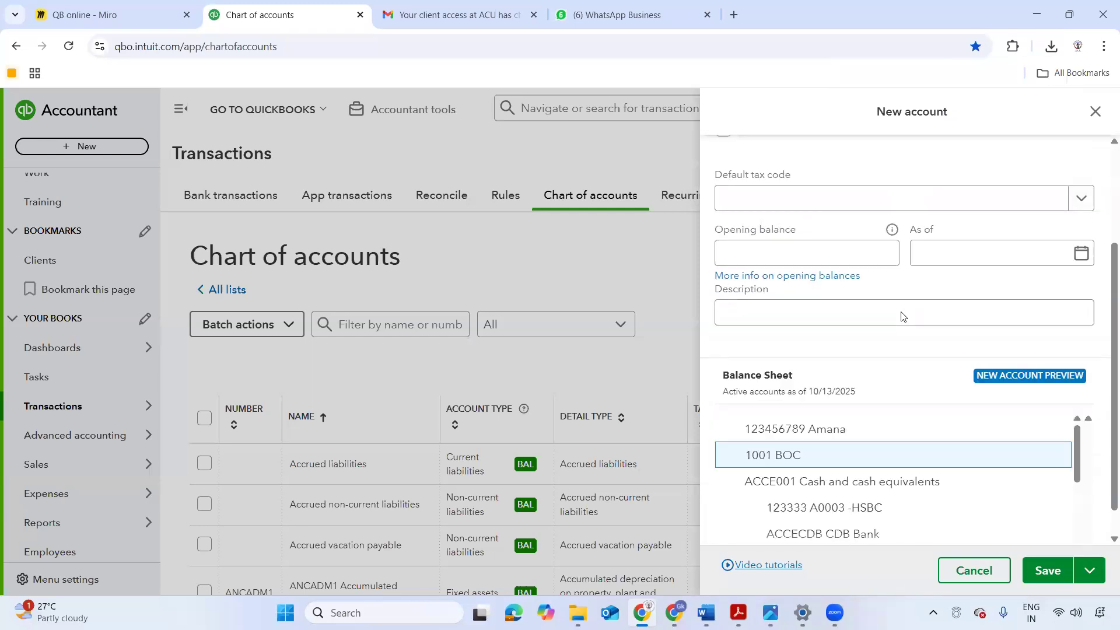
pyautogui.click(866, 259)
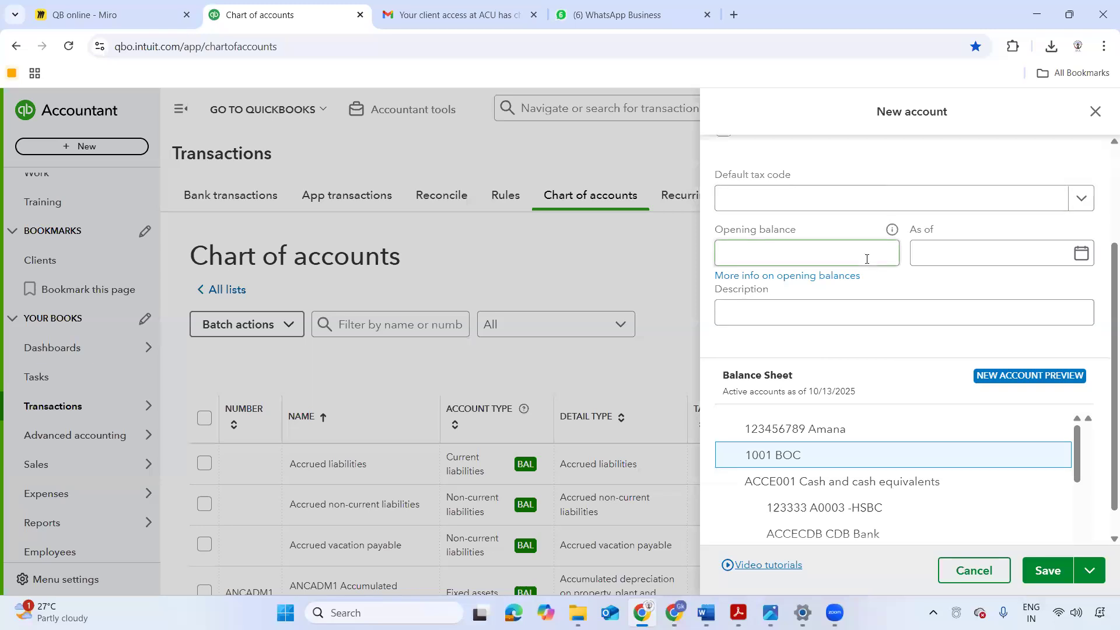
pyautogui.scroll(1, 864, 281)
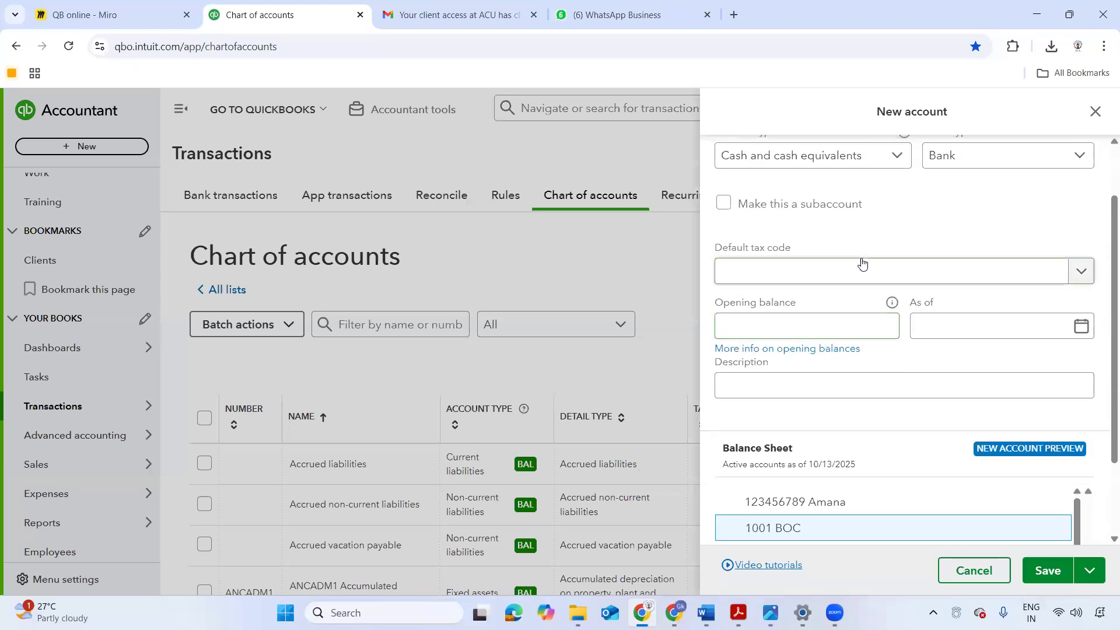
pyautogui.click(815, 331)
pyautogui.write('150000')
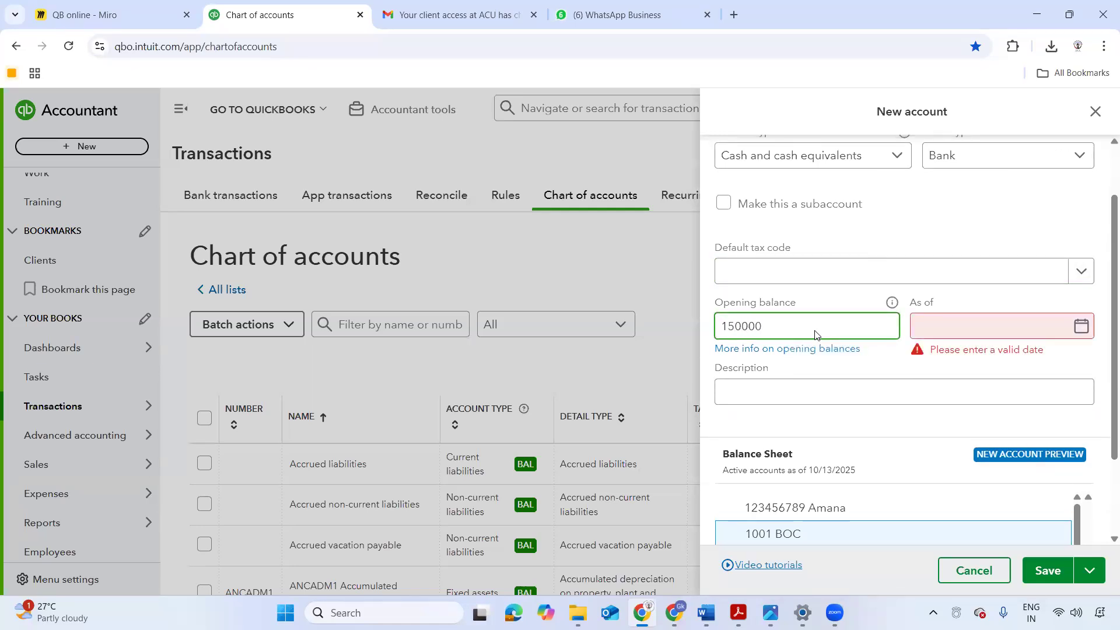
pyautogui.click(855, 387)
pyautogui.scroll(-2, 926, 329)
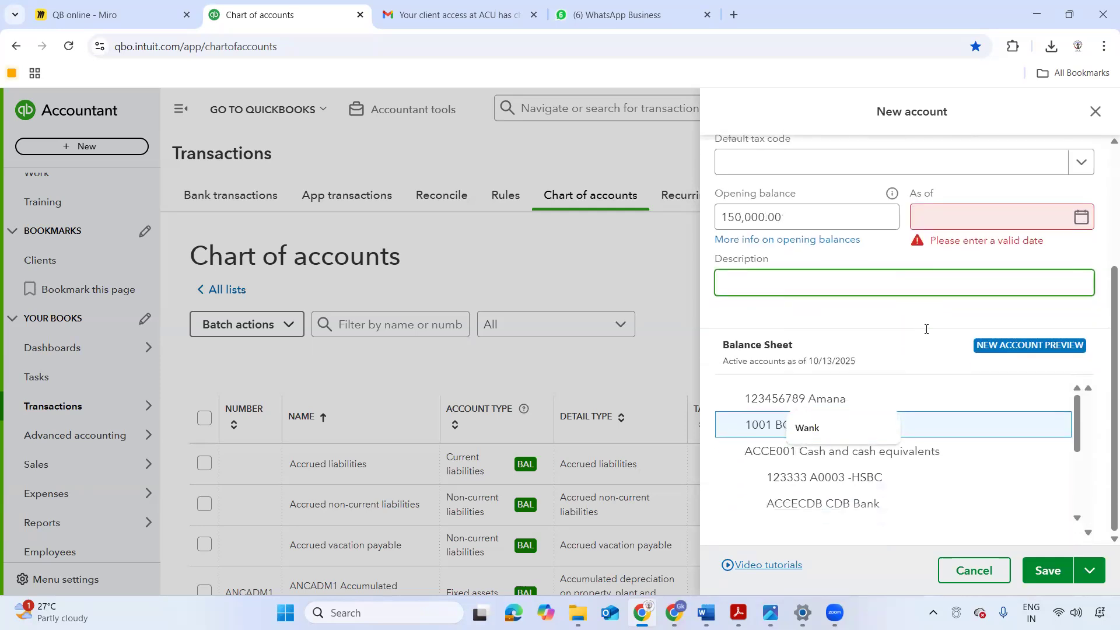
pyautogui.scroll(3, 925, 327)
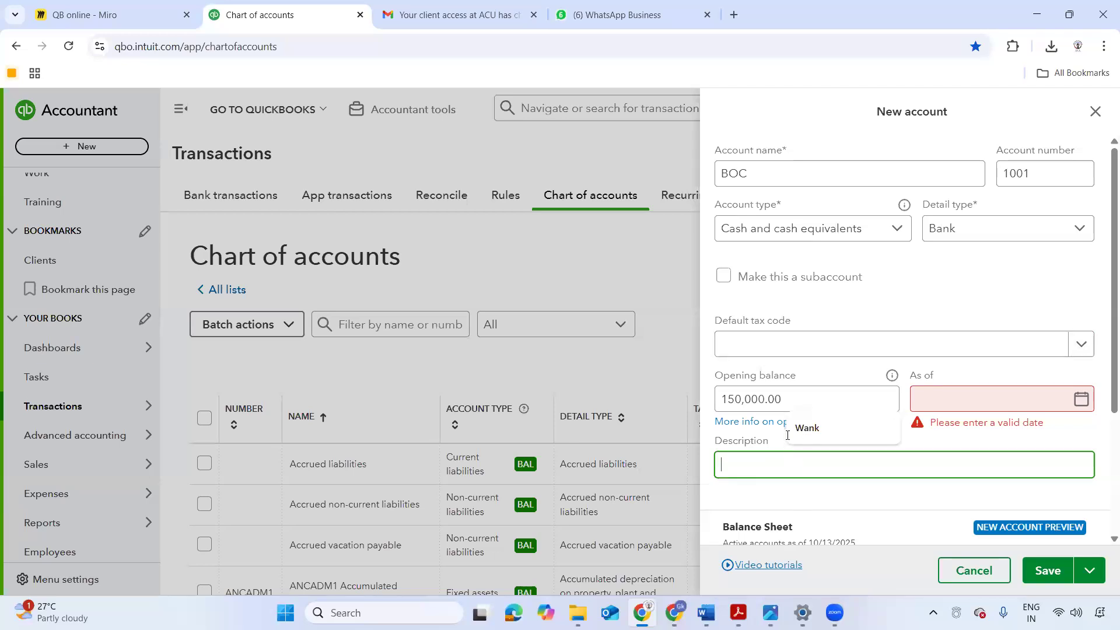
# - Date the BOC account's opening balance 10/01/2025 and save the new account
pyautogui.click(1057, 575)
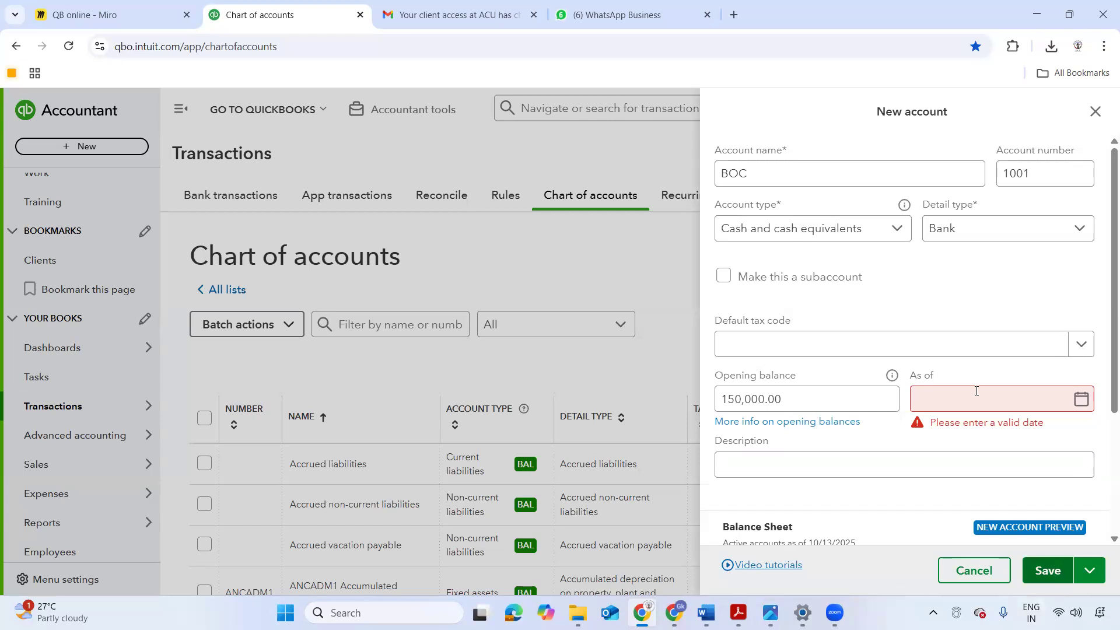
pyautogui.click(1083, 401)
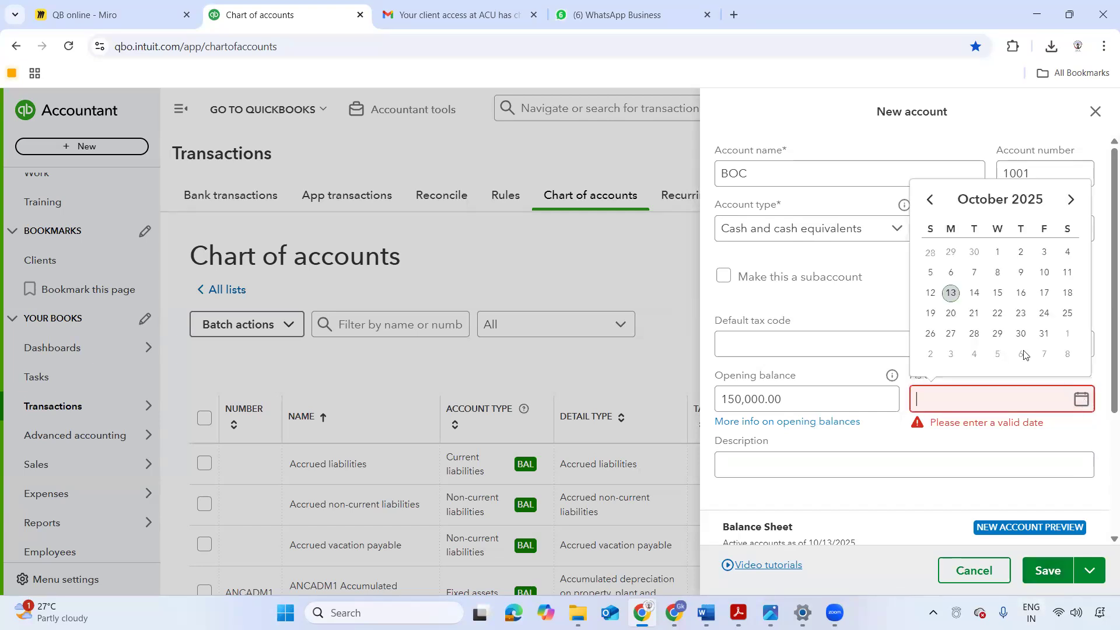
pyautogui.click(997, 254)
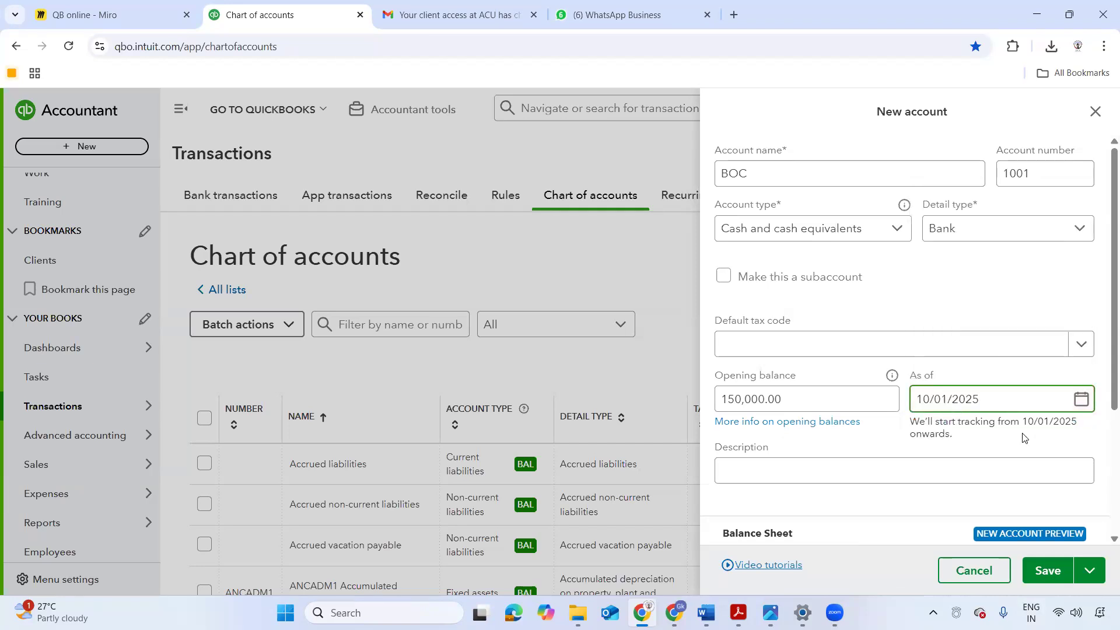
pyautogui.click(1048, 567)
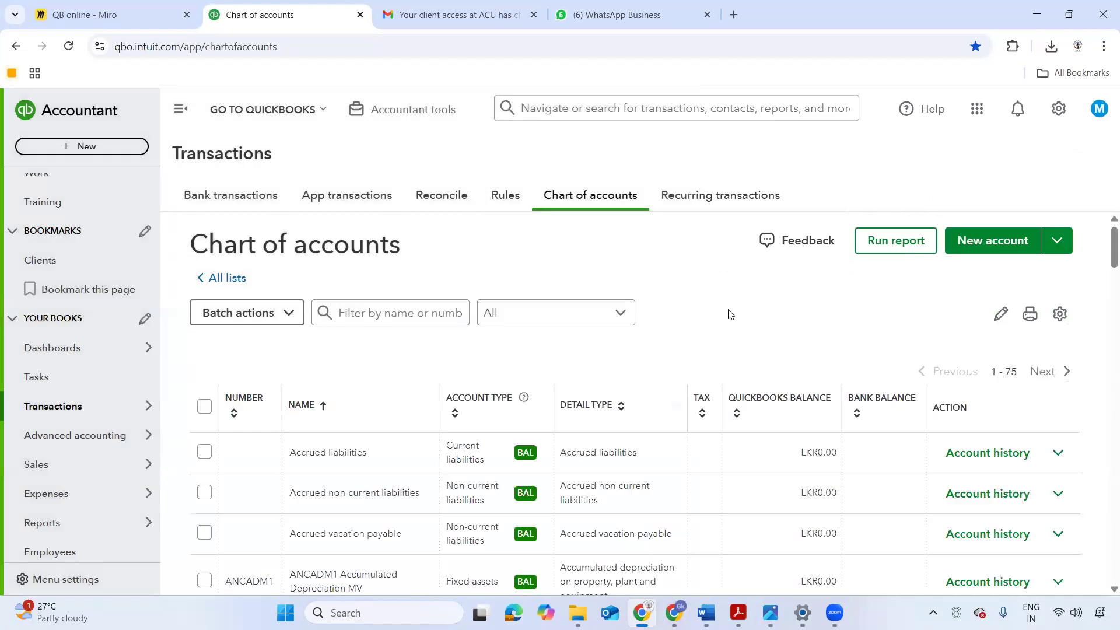
# - Look through the chart of accounts list, checking the number, name, account type and detail type of the entries
pyautogui.scroll(-3, 728, 313)
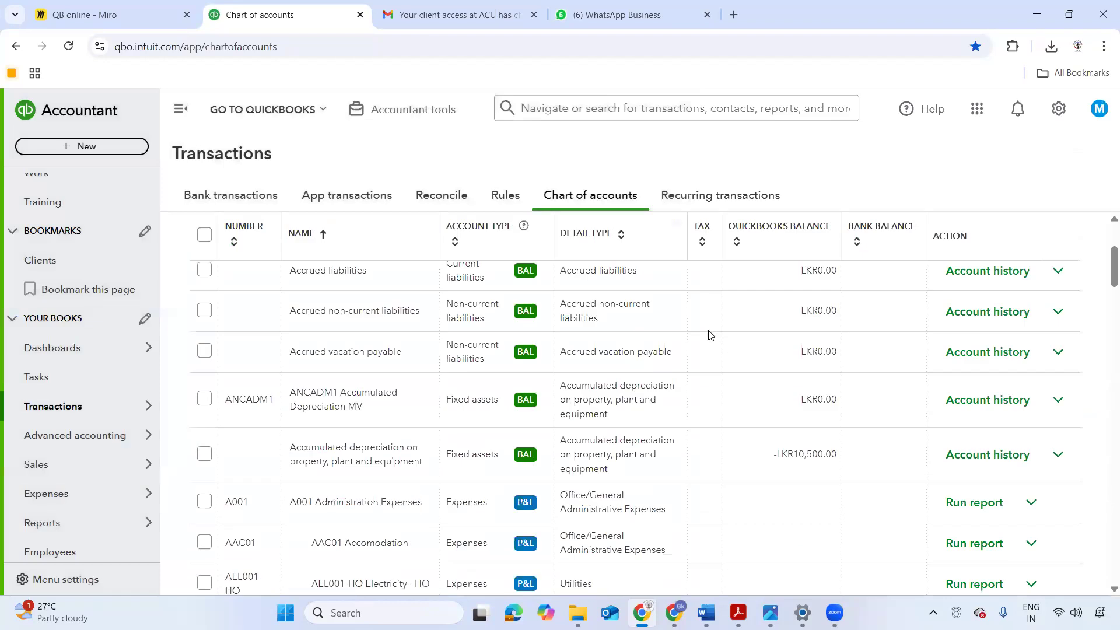
pyautogui.scroll(-1, 710, 335)
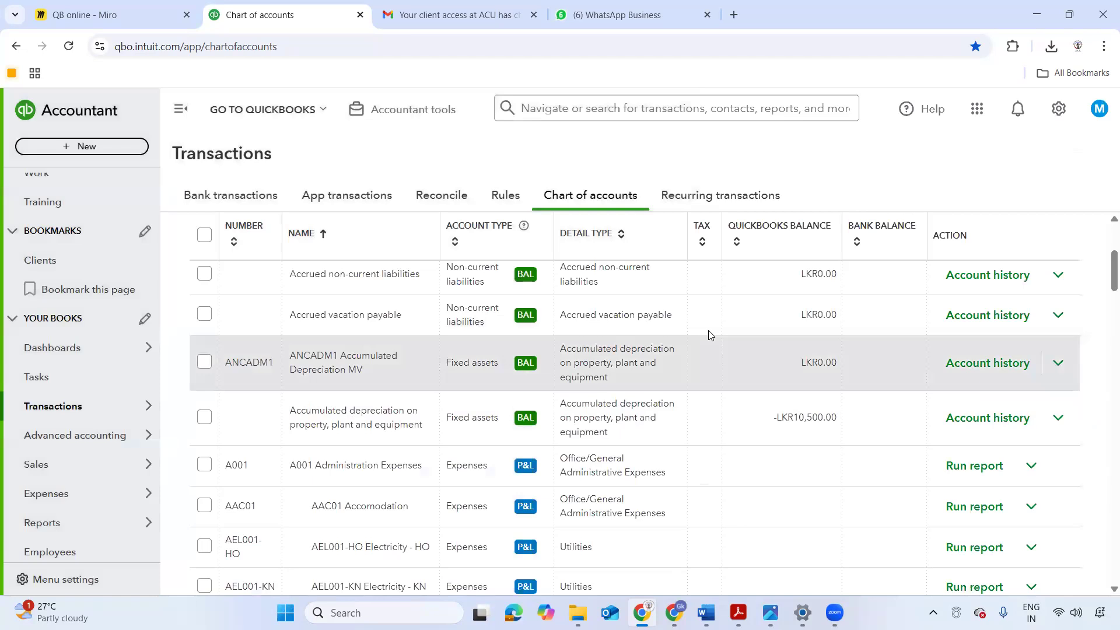
pyautogui.scroll(4, 710, 335)
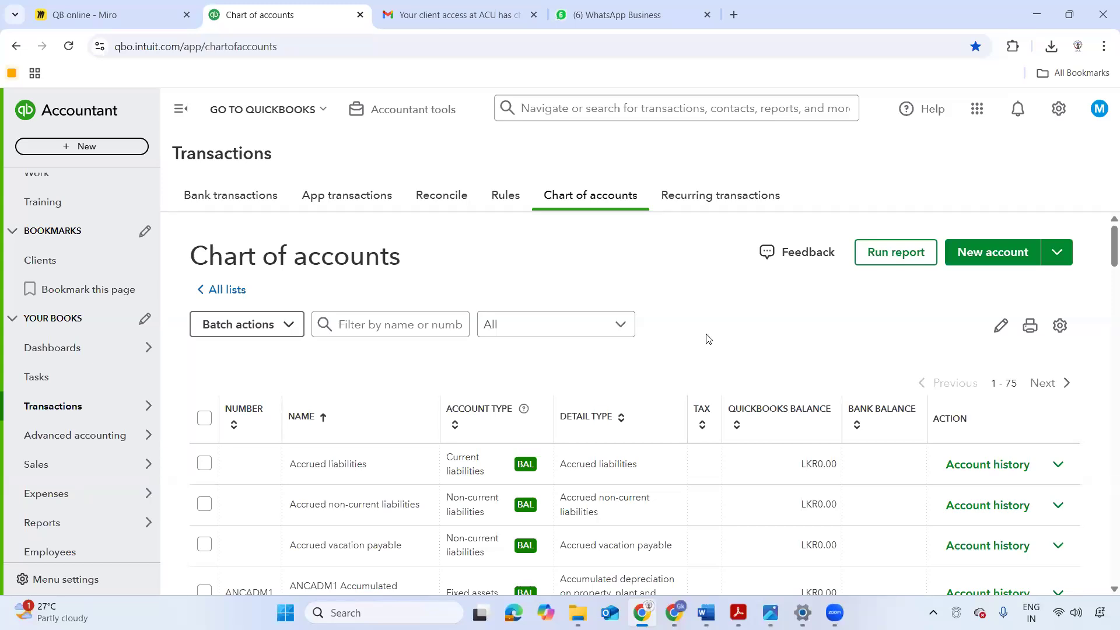
pyautogui.scroll(-3, 585, 277)
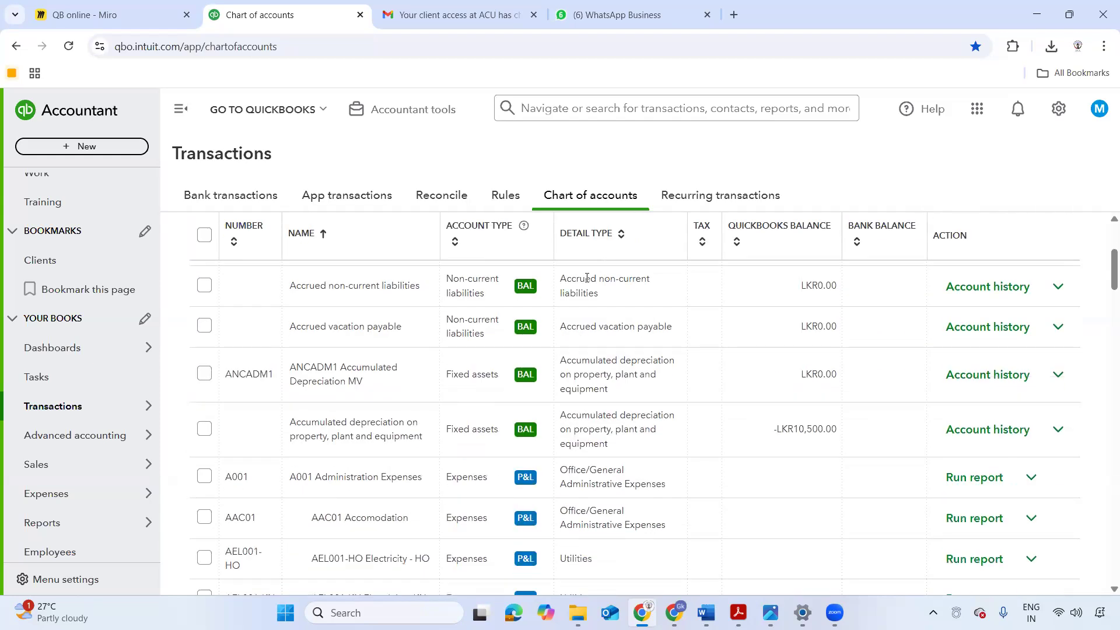
pyautogui.scroll(-2, 54, 443)
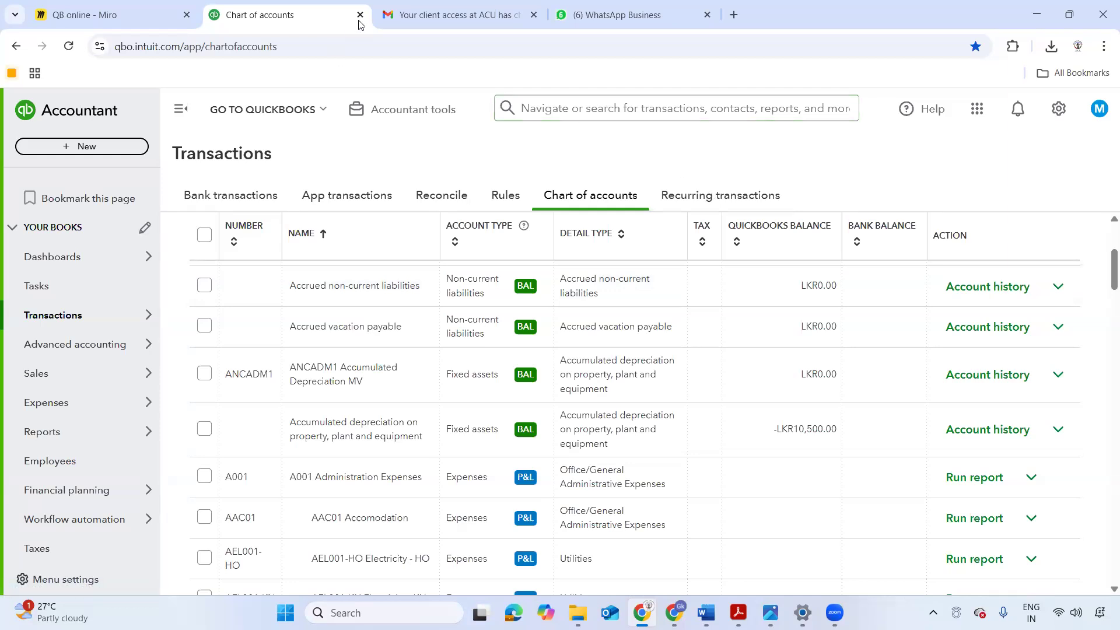
# - Switch to the Miro board and examine the detail types listed under Current Assets
pyautogui.click(108, 14)
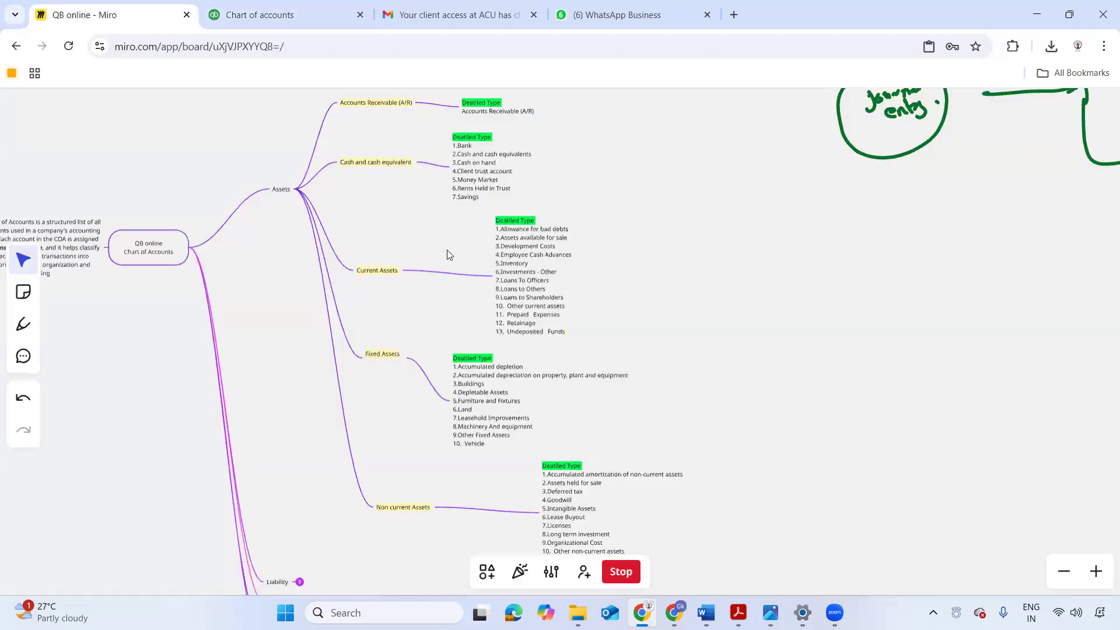
pyautogui.scroll(-3, 449, 255)
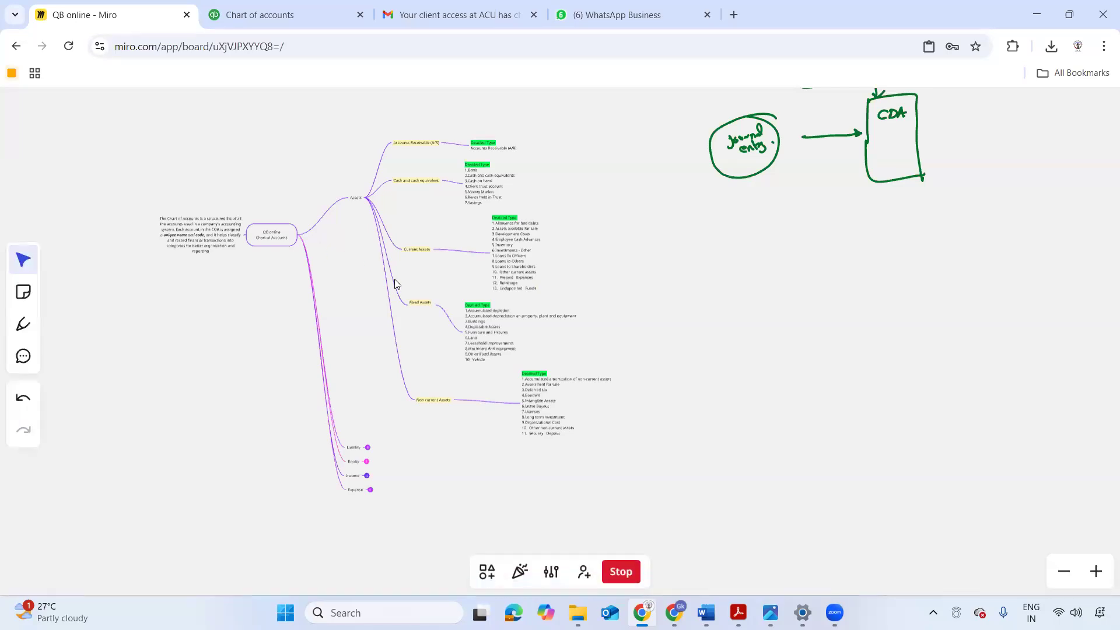
pyautogui.scroll(5, 394, 279)
pyautogui.moveTo(501, 288); pyautogui.dragTo(250, 326)
pyautogui.scroll(2, 490, 281)
pyautogui.scroll(1, 490, 281)
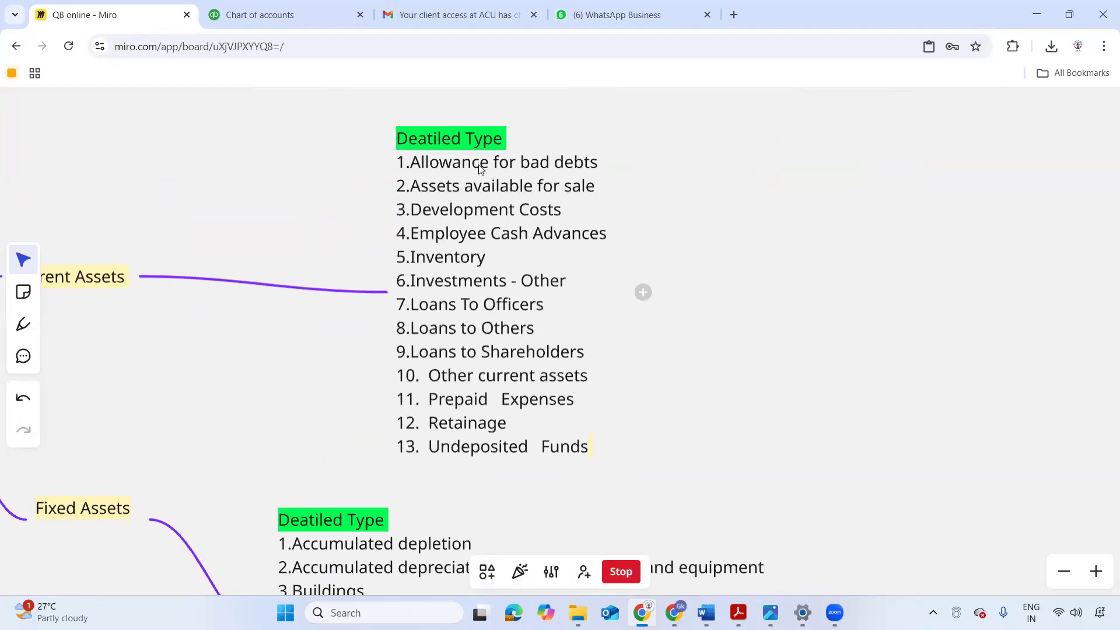
# - Compare the detail types under Accounts Receivable, Cash and cash equivalent, Current Assets and Fixed Assets, ending with the whole Assets branch
pyautogui.scroll(-2, 484, 153)
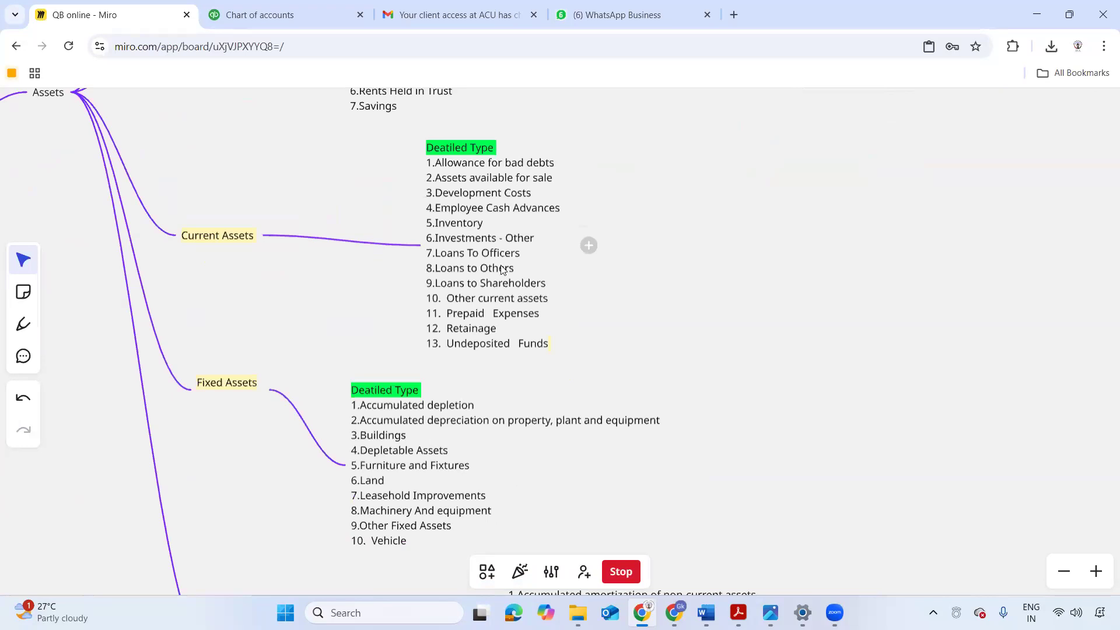
pyautogui.scroll(5, 488, 241)
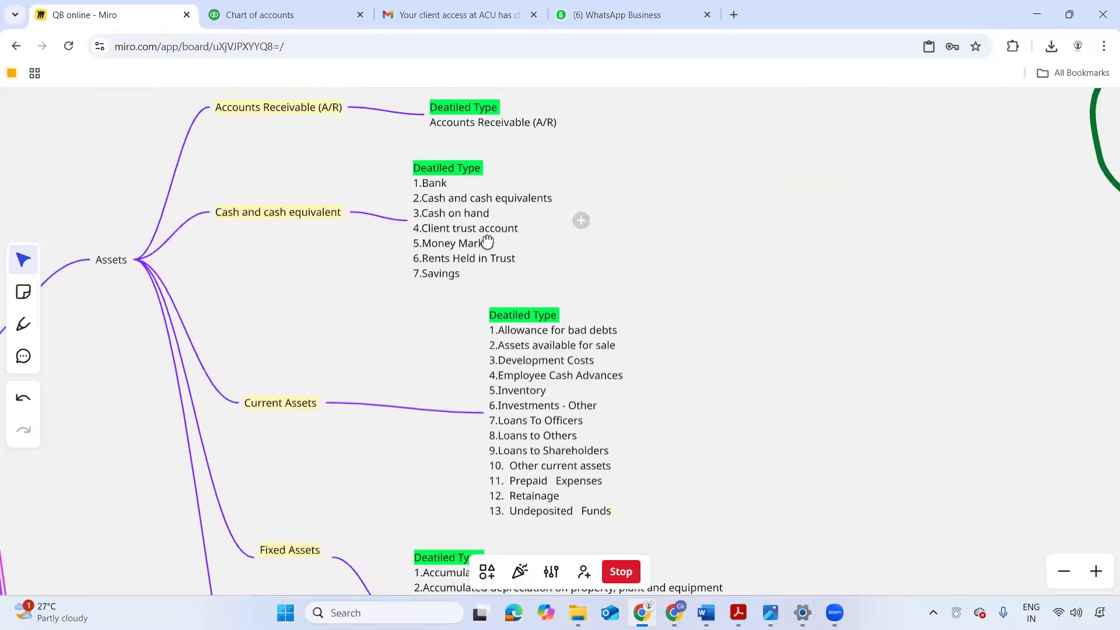
pyautogui.scroll(3, 487, 241)
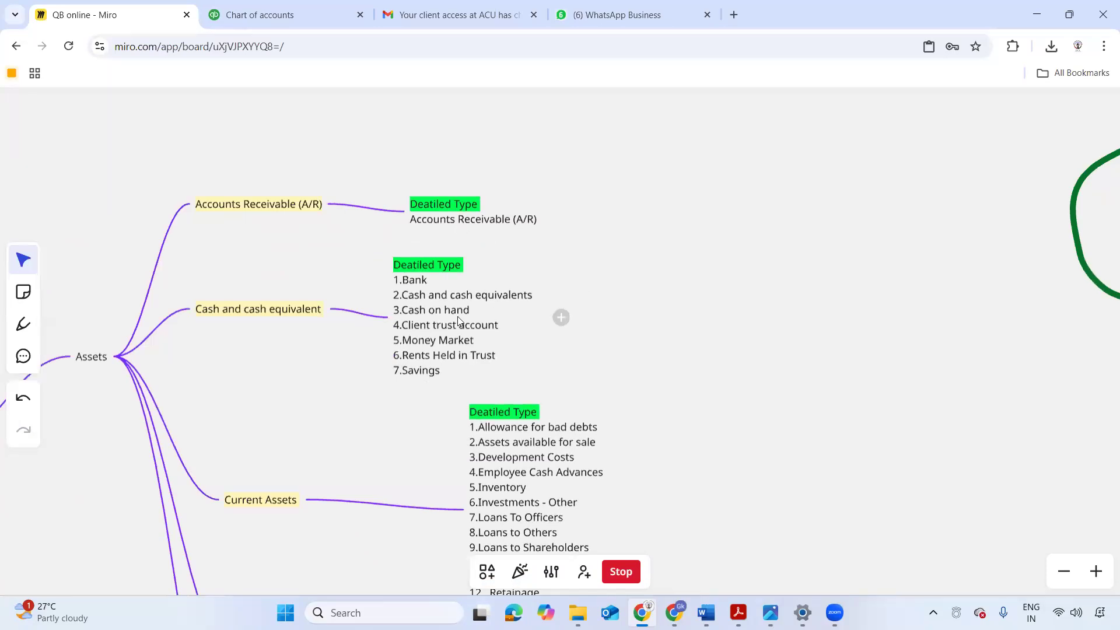
pyautogui.scroll(-4, 434, 237)
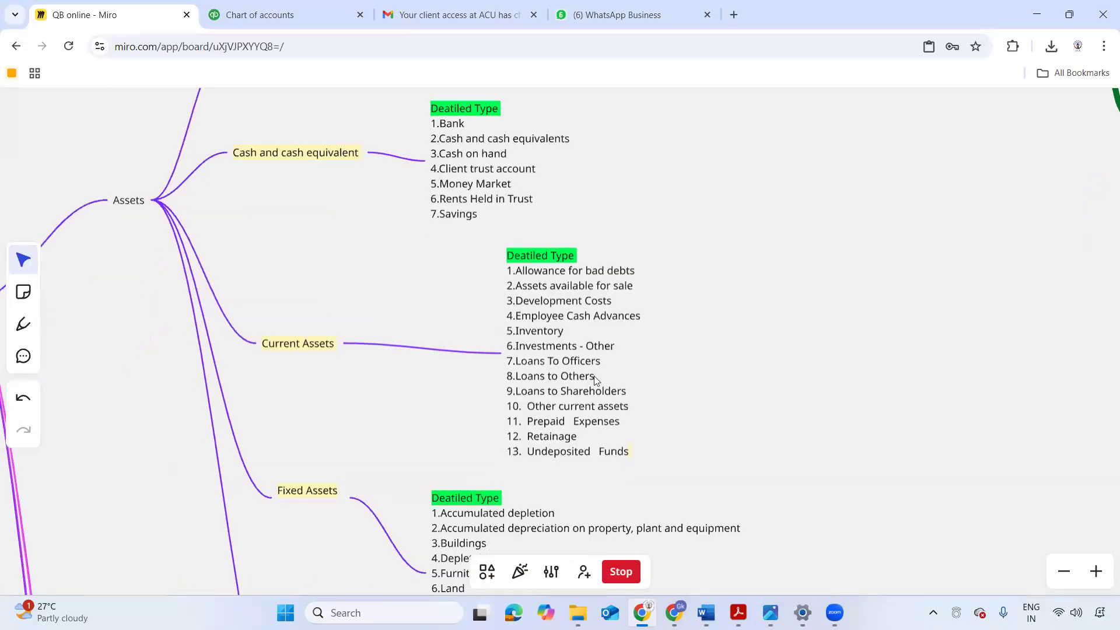
pyautogui.scroll(-3, 560, 356)
pyautogui.scroll(-2, 515, 331)
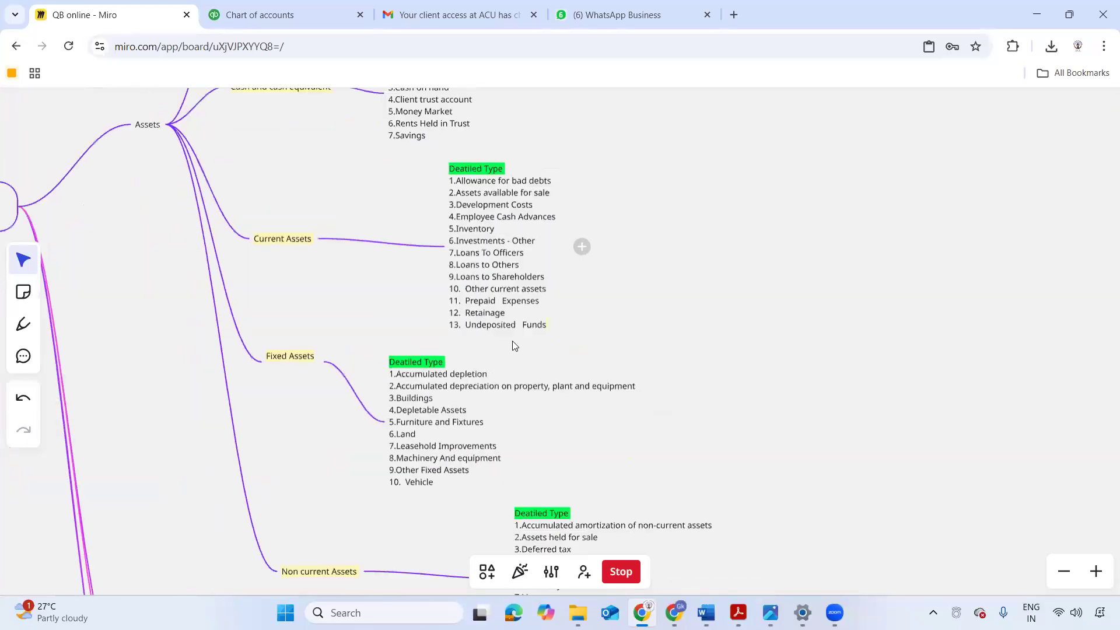
pyautogui.scroll(-3, 512, 344)
pyautogui.scroll(2, 498, 403)
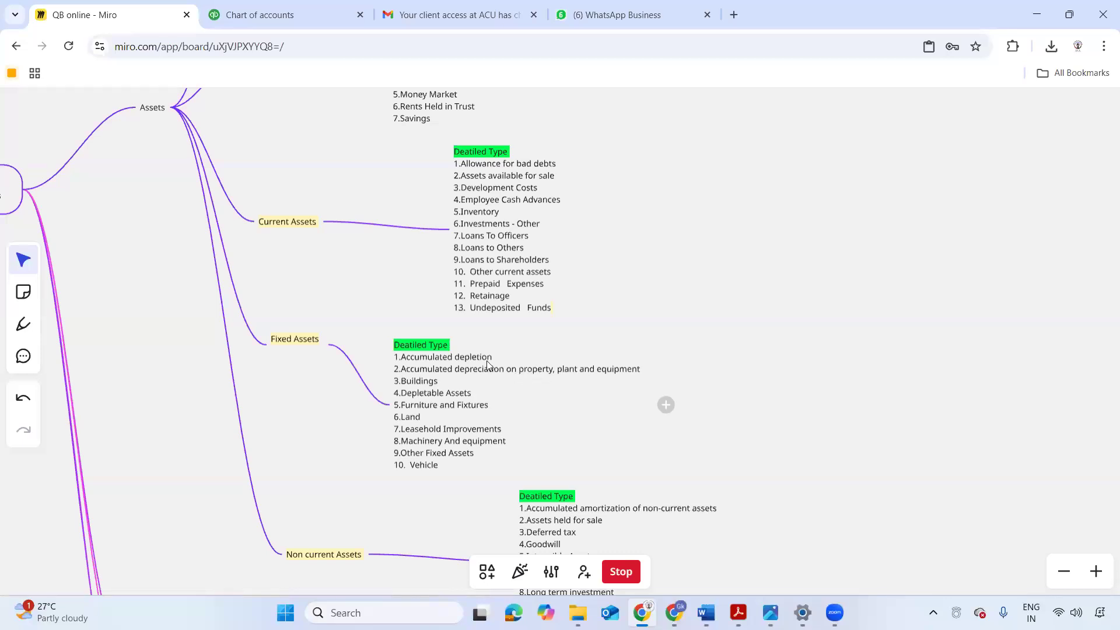
pyautogui.scroll(-5, 489, 365)
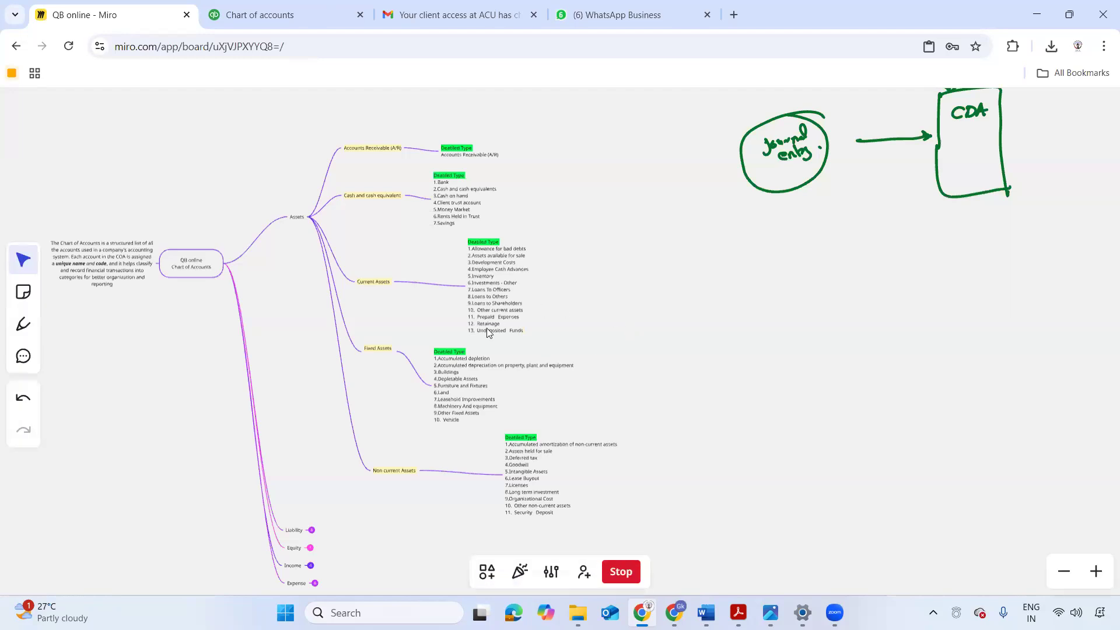
pyautogui.hscroll(6, 498, 282)
pyautogui.scroll(-1, 497, 282)
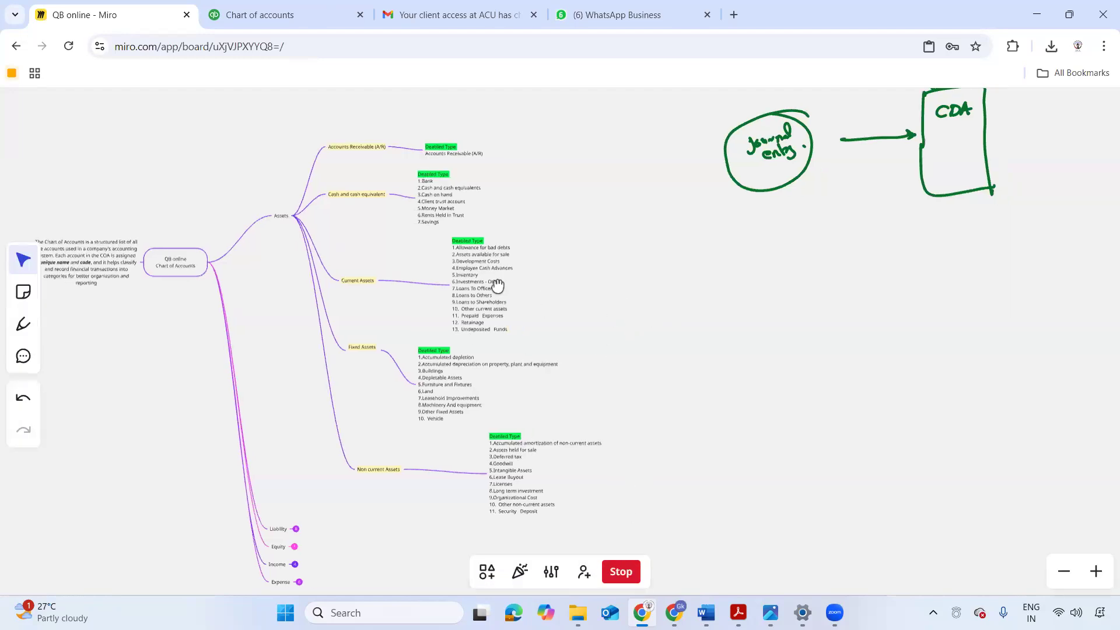
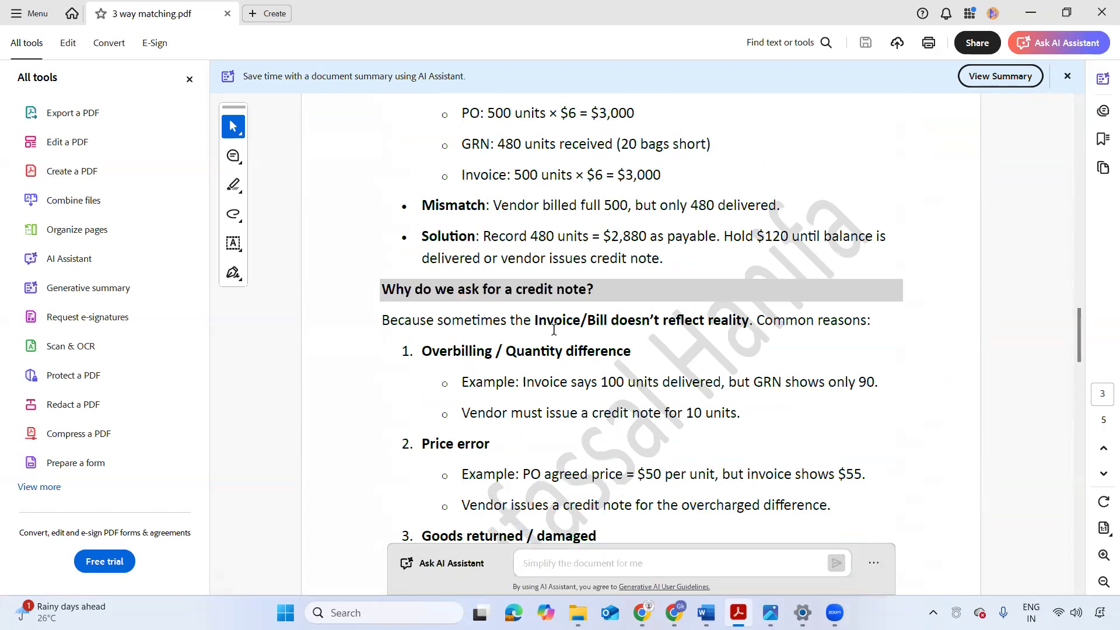
# - Review the practical example in the three-way matching PDF, then switch to QuickBooks Online and open the Bills list under Expenses
pyautogui.scroll(3, 554, 329)
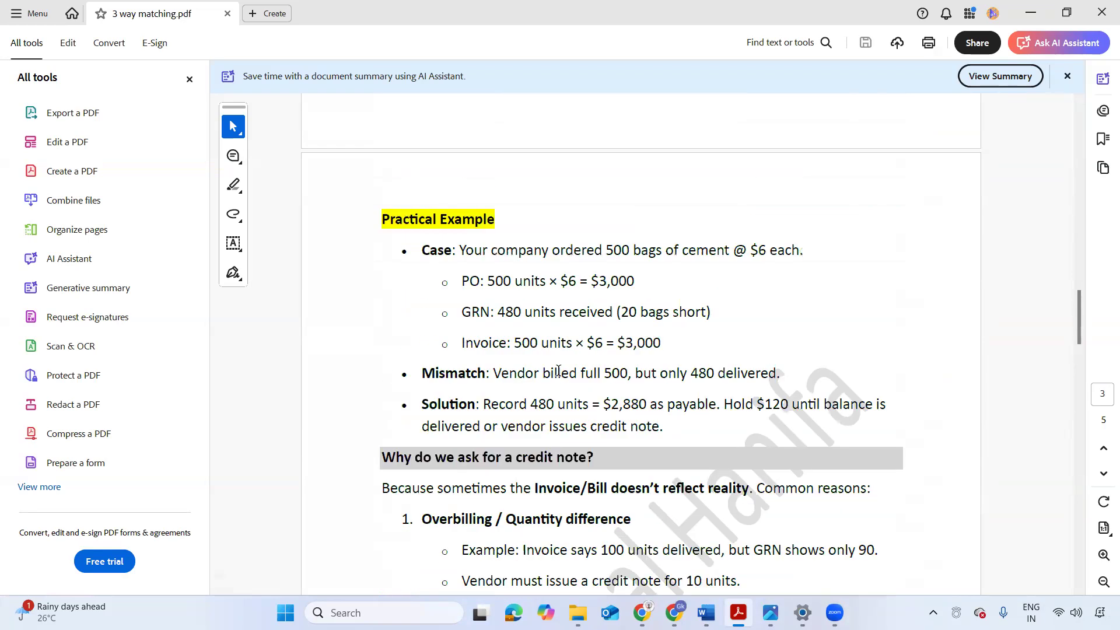
pyautogui.moveTo(676, 608)
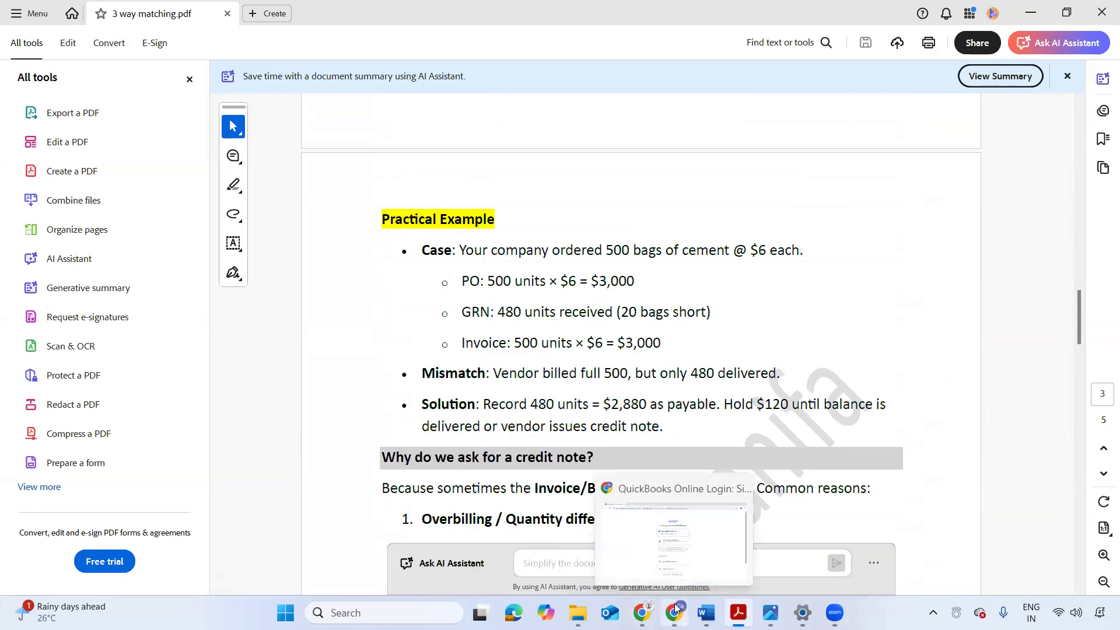
pyautogui.click(643, 611)
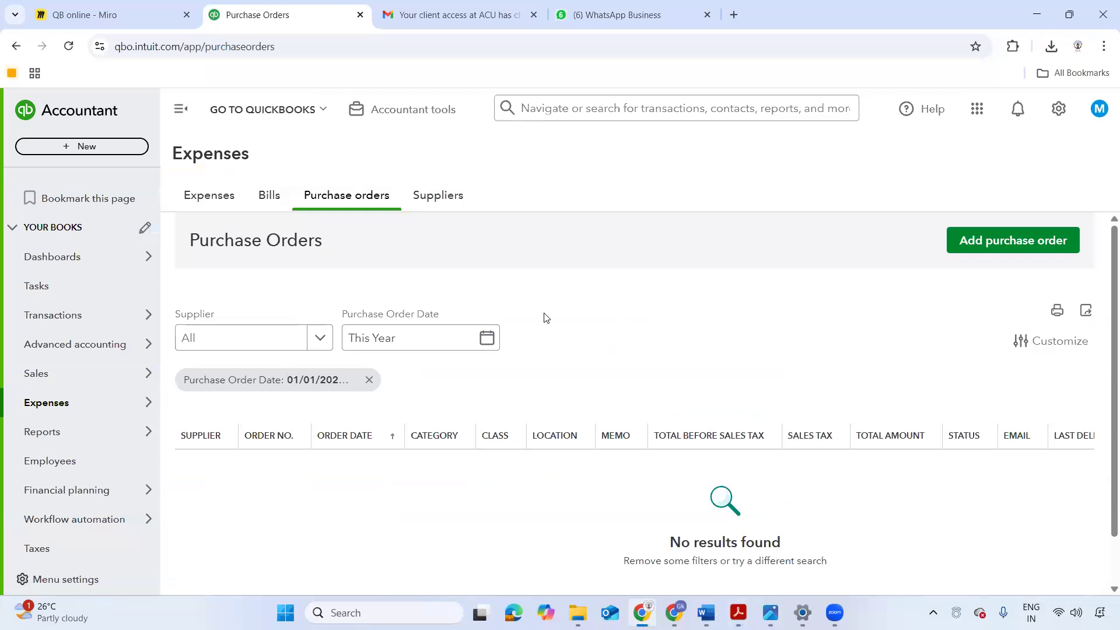
pyautogui.click(267, 201)
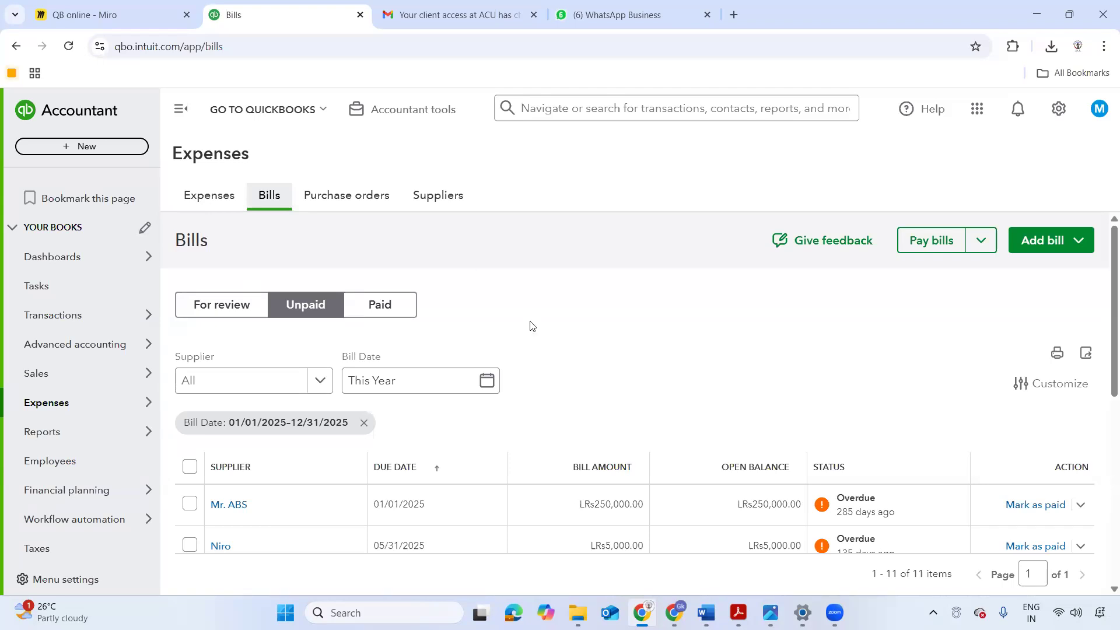
# - Switch to the Miro board and examine the account types and detail types in the Assets branch beside the journal entry sketch
pyautogui.click(140, 19)
pyautogui.scroll(-3, 136, 303)
pyautogui.moveTo(354, 309); pyautogui.dragTo(560, 292)
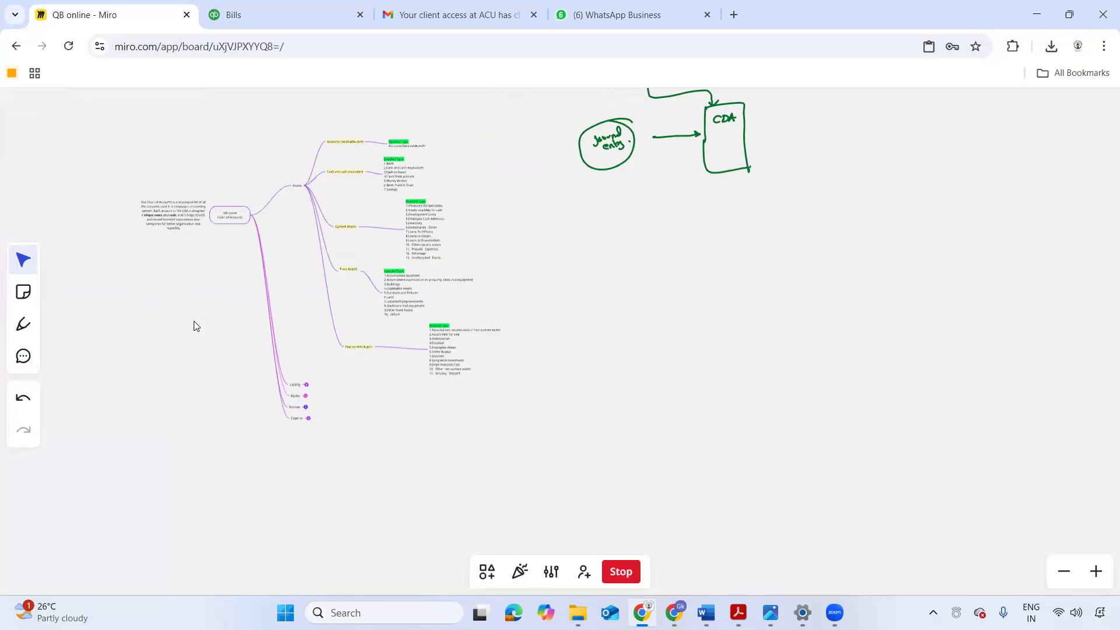
pyautogui.scroll(3, 195, 322)
pyautogui.moveTo(532, 219); pyautogui.dragTo(395, 384)
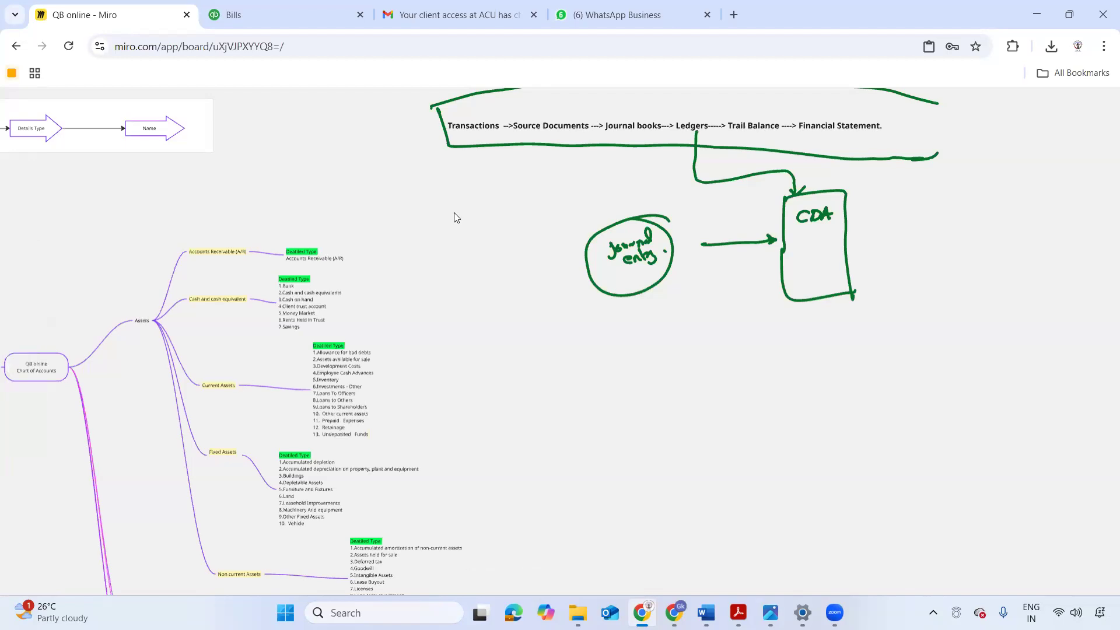
pyautogui.scroll(2, 457, 217)
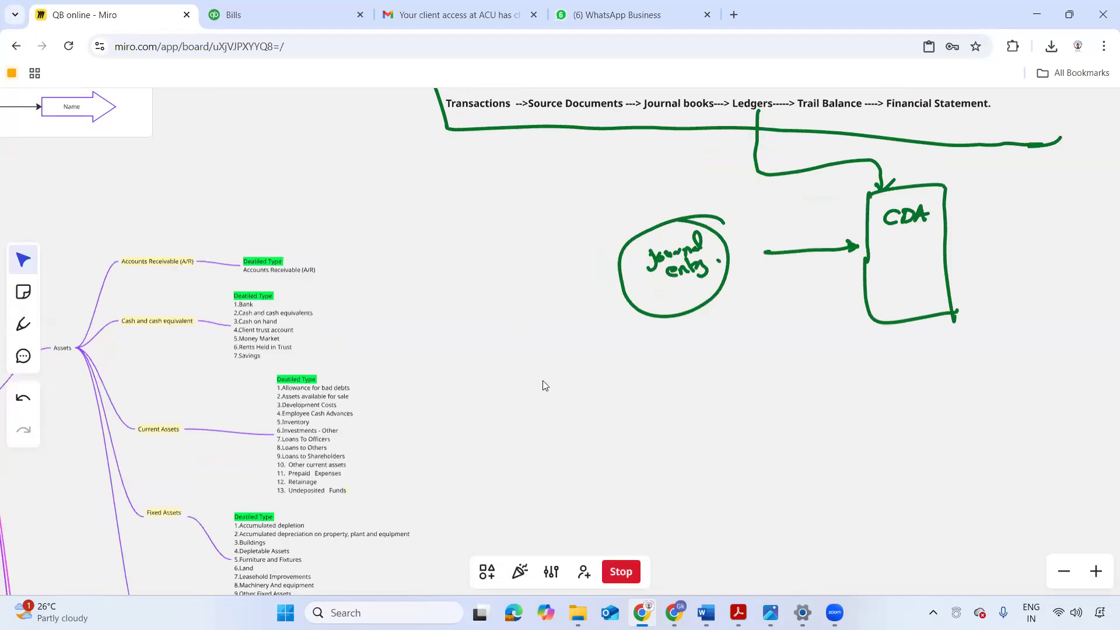
pyautogui.moveTo(515, 395); pyautogui.dragTo(489, 295)
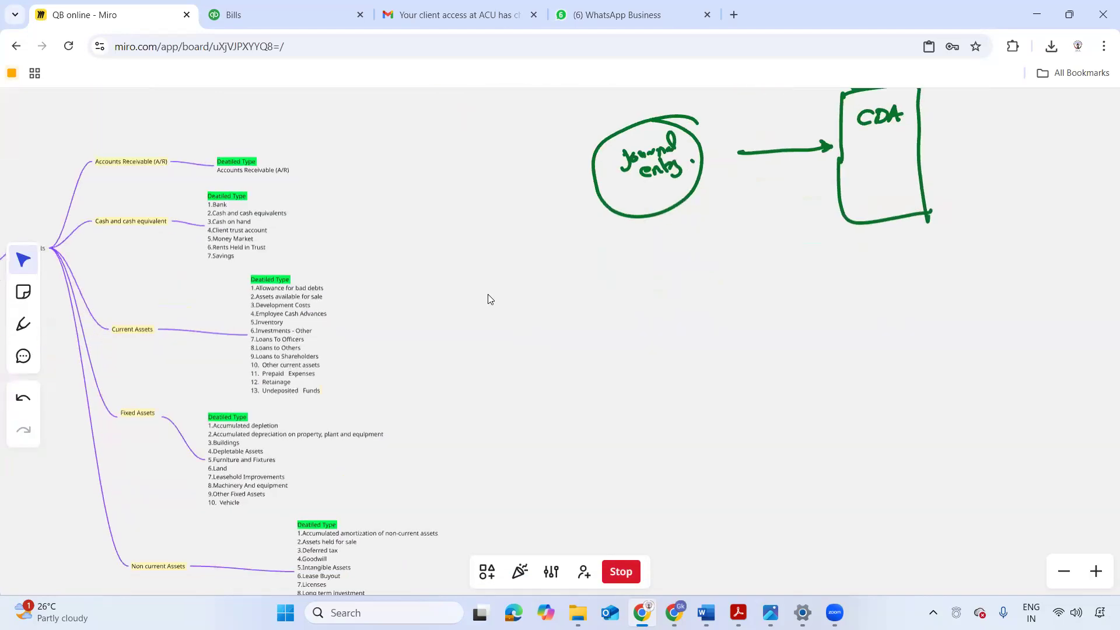
pyautogui.scroll(2, 542, 359)
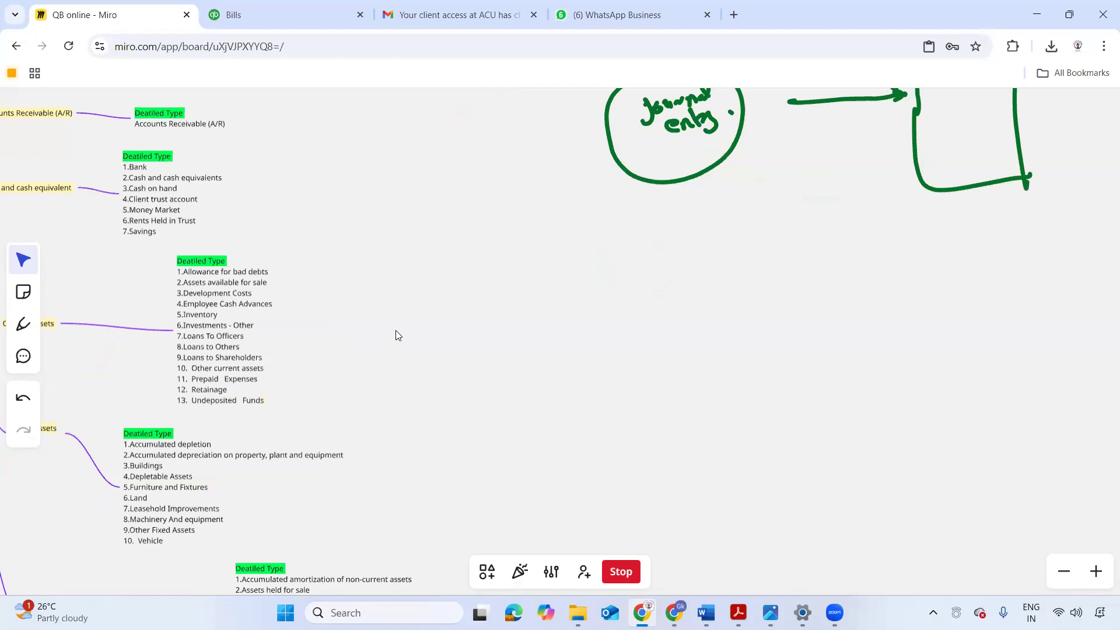
# - Examine how the QB online Chart of Accounts node branches through Assets to Accounts Receivable, Cash and cash equivalent and Current Assets
pyautogui.scroll(-2, 409, 323)
pyautogui.scroll(-2, 417, 316)
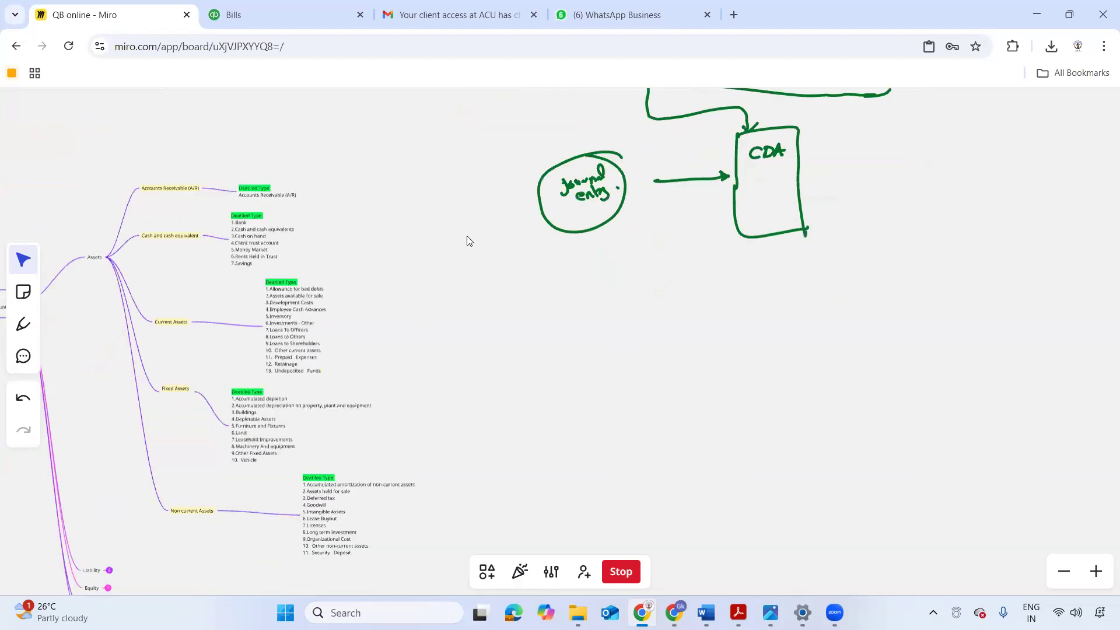
pyautogui.moveTo(567, 252); pyautogui.dragTo(697, 252)
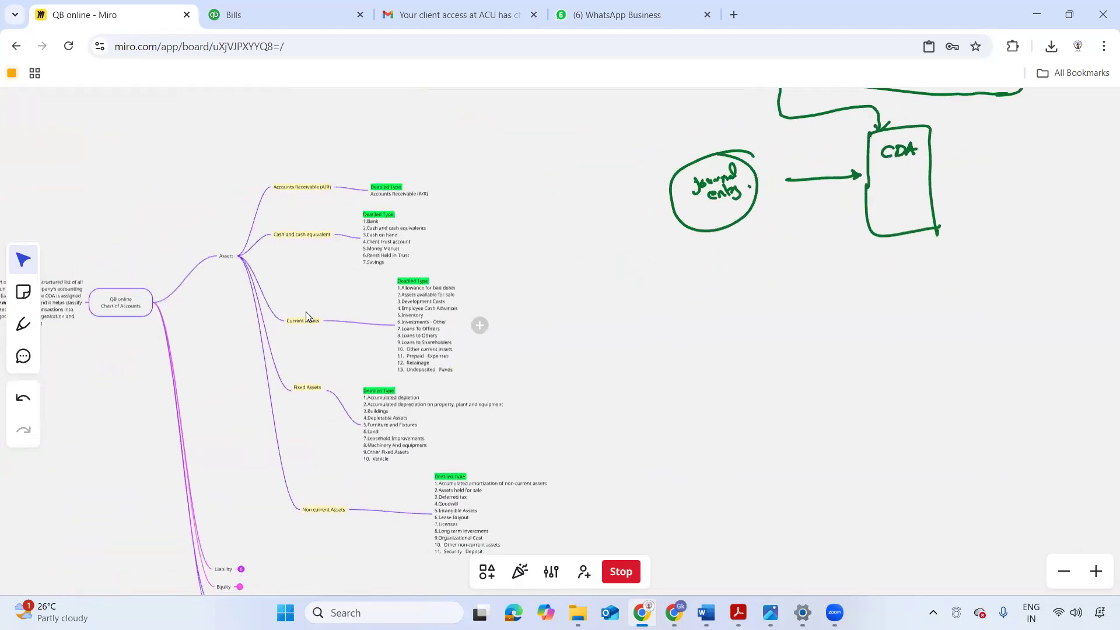
pyautogui.moveTo(495, 281); pyautogui.dragTo(679, 253)
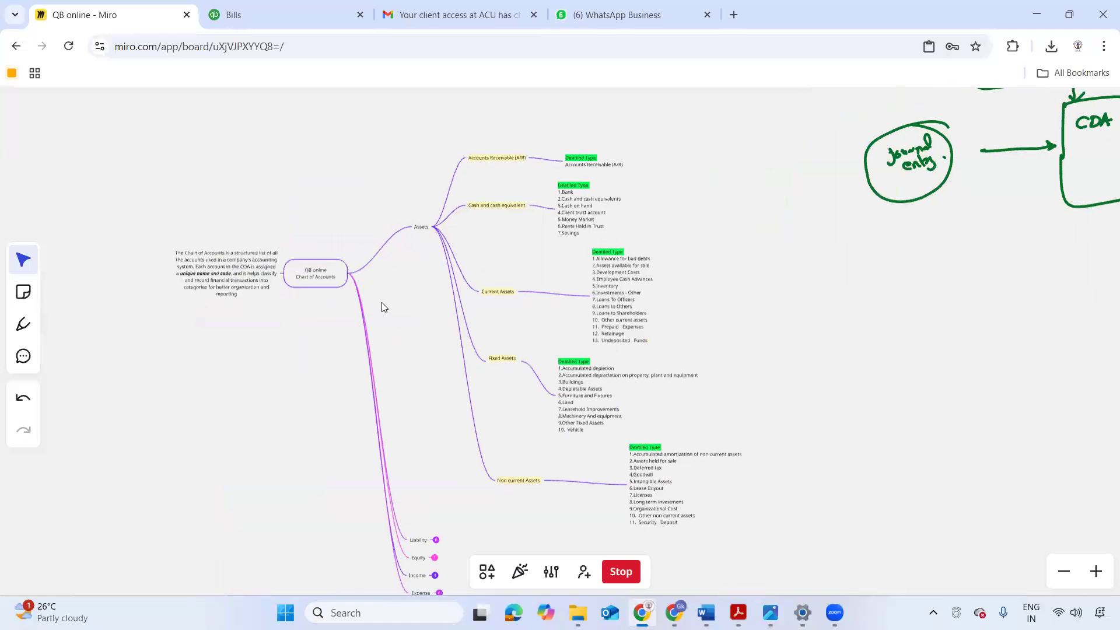
pyautogui.scroll(2, 382, 303)
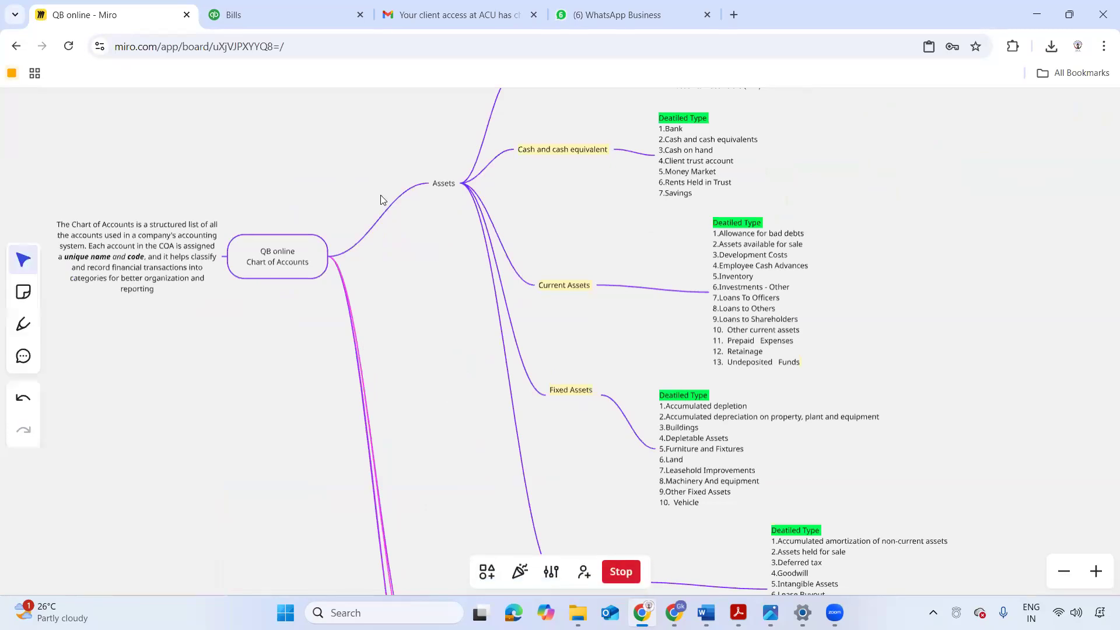
pyautogui.scroll(-5, 380, 197)
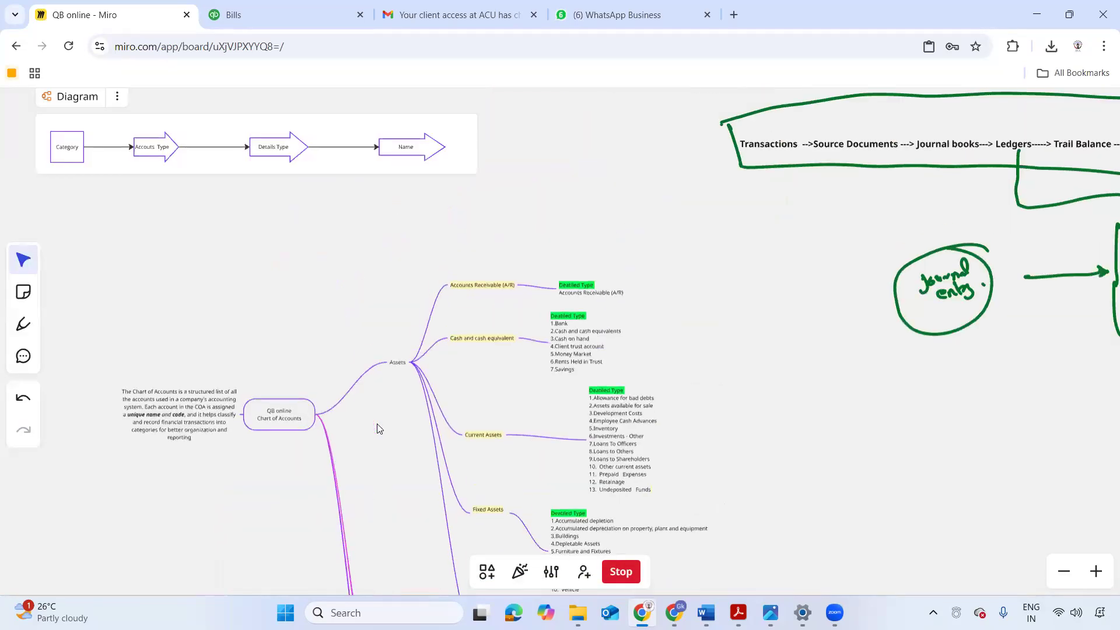
pyautogui.scroll(3, 355, 404)
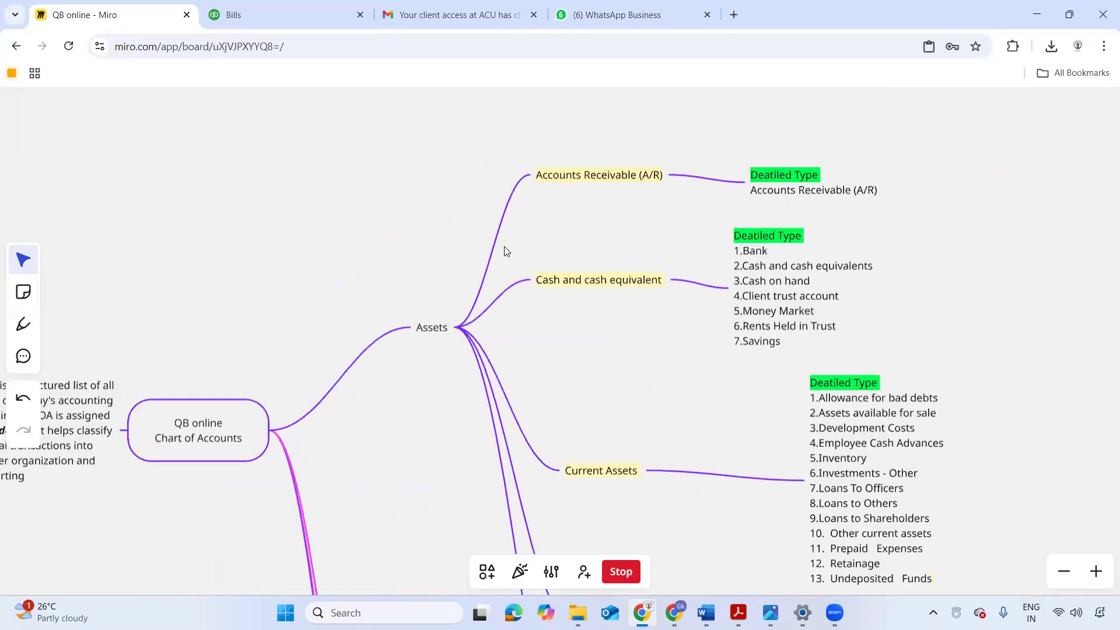
pyautogui.scroll(2, 504, 246)
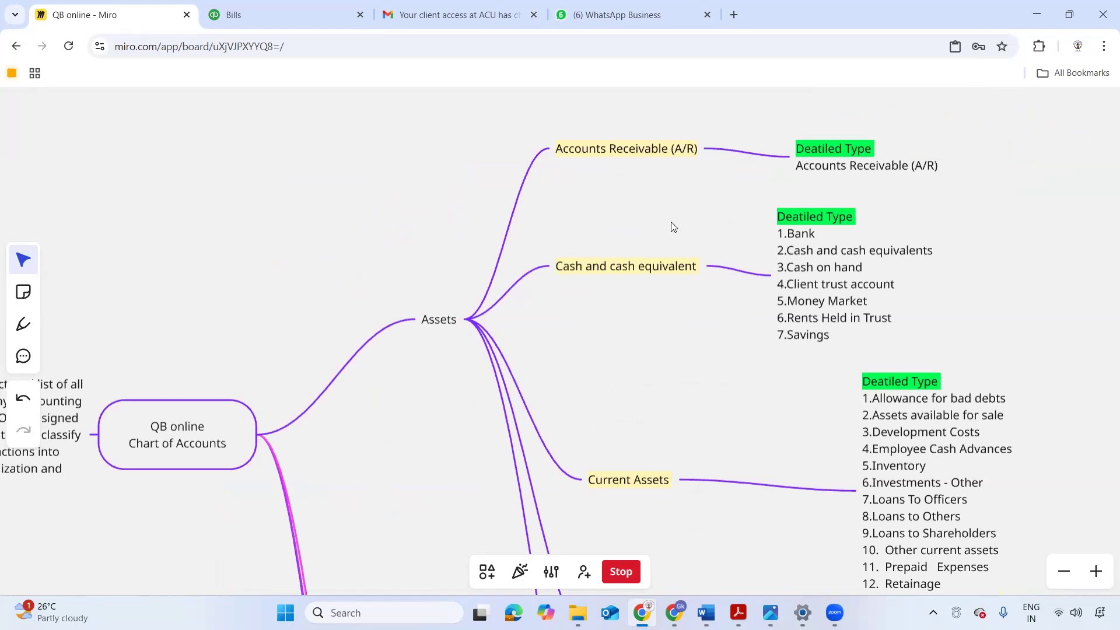
# - Return to QuickBooks Online and look through the unpaid bills and the Your Practice, Bookmarks and Your Books navigation sections
pyautogui.click(268, 10)
pyautogui.scroll(-6, 288, 307)
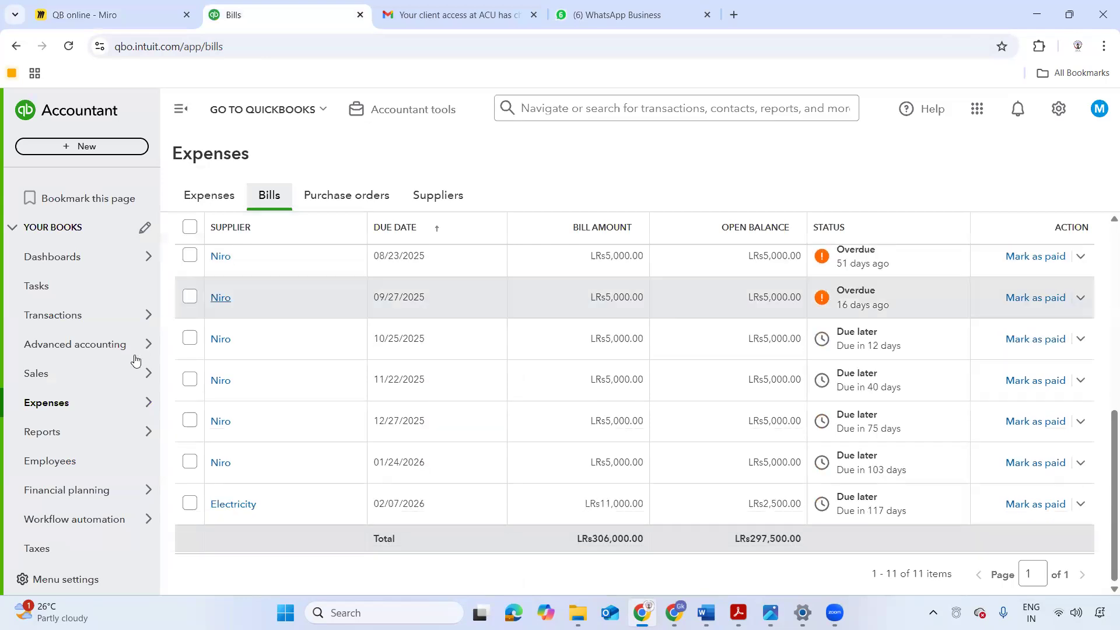
pyautogui.moveTo(68, 345)
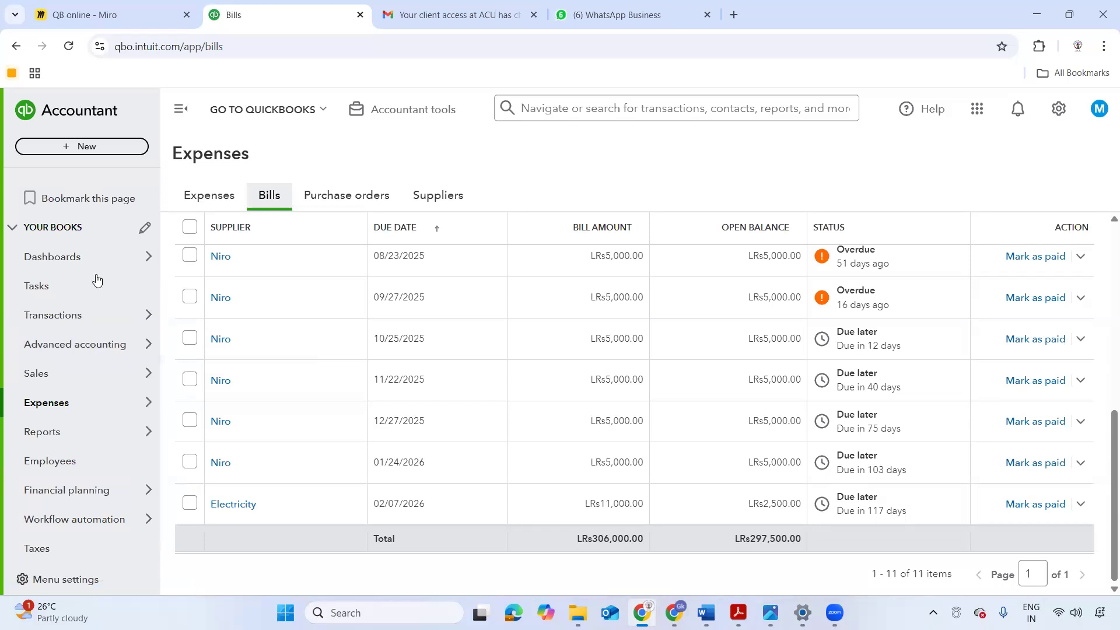
pyautogui.scroll(3, 75, 288)
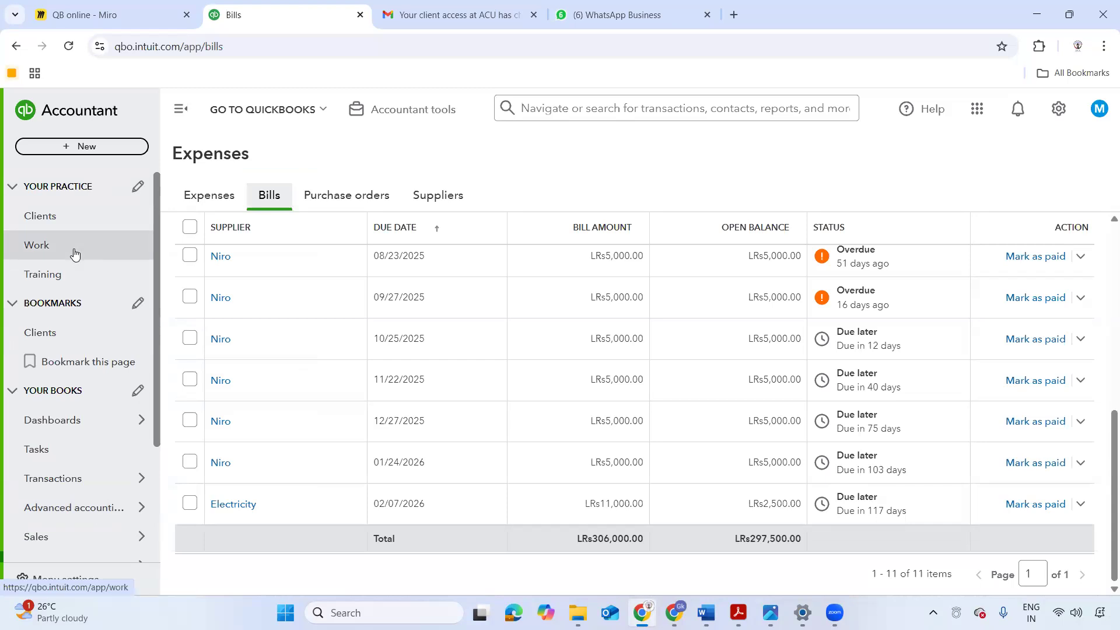
pyautogui.moveTo(93, 423)
pyautogui.scroll(-3, 73, 344)
pyautogui.moveTo(104, 355)
pyautogui.scroll(3, 104, 355)
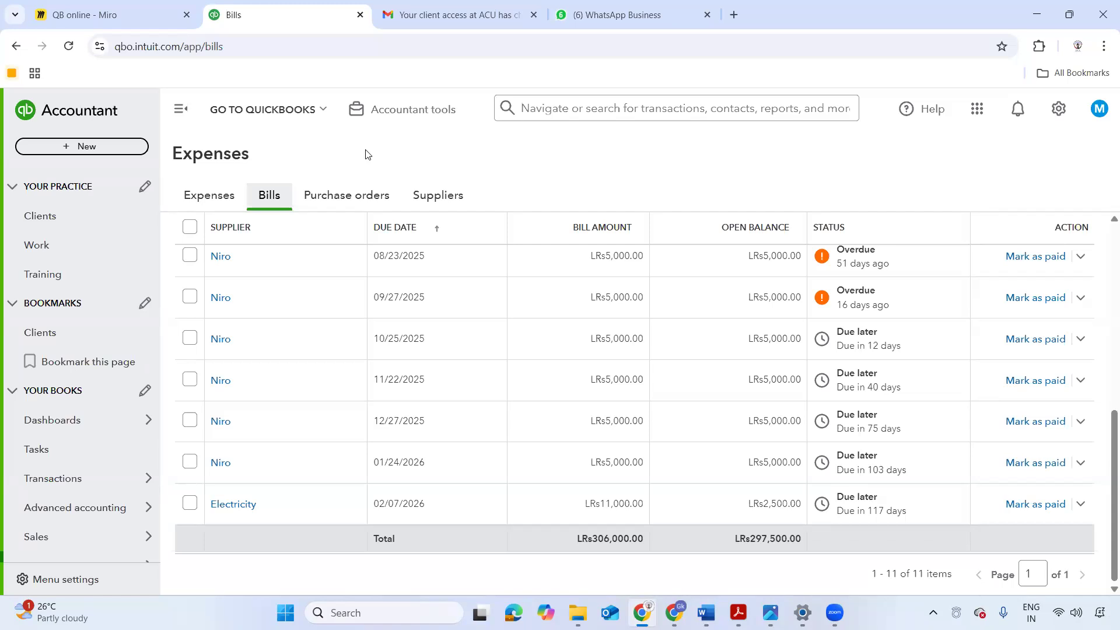
pyautogui.scroll(-3, 70, 402)
pyautogui.moveTo(57, 394)
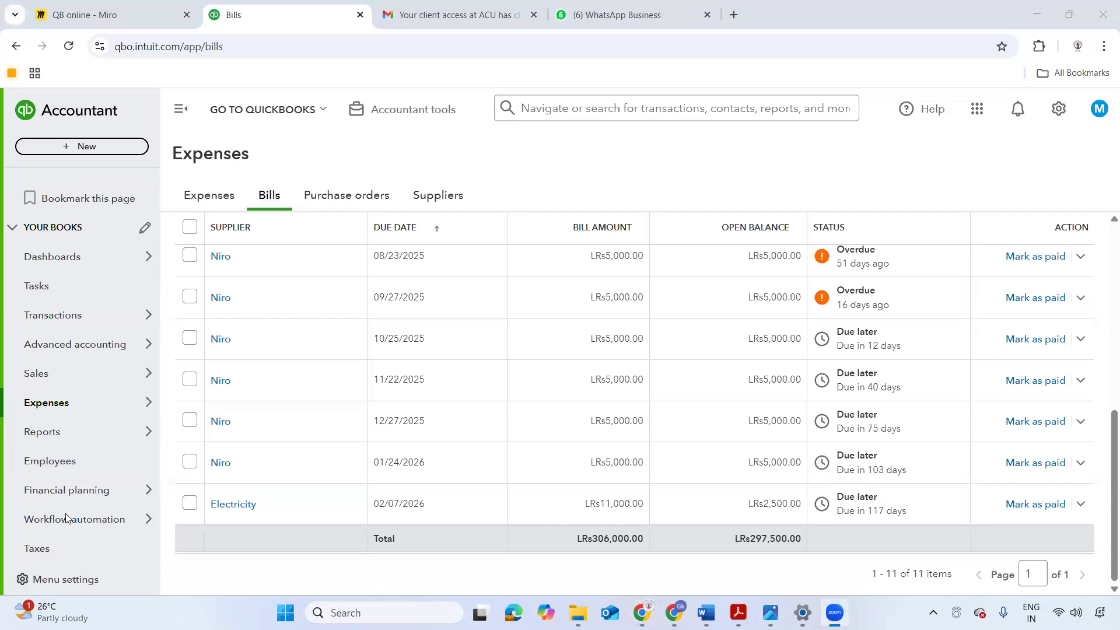
pyautogui.moveTo(88, 381)
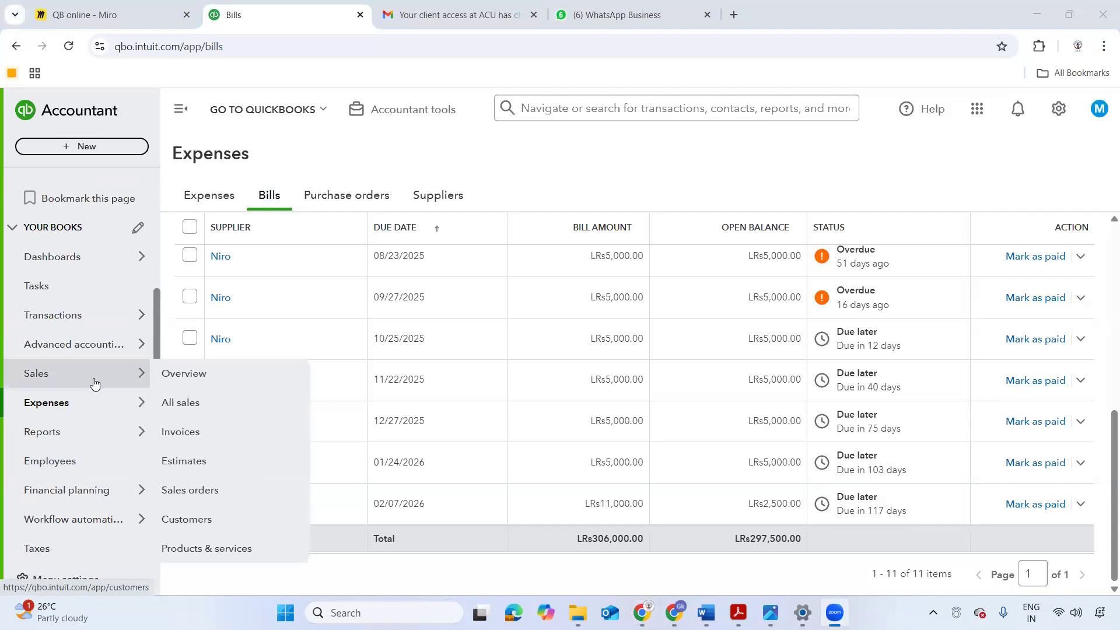
pyautogui.scroll(1, 86, 306)
pyautogui.scroll(3, 86, 306)
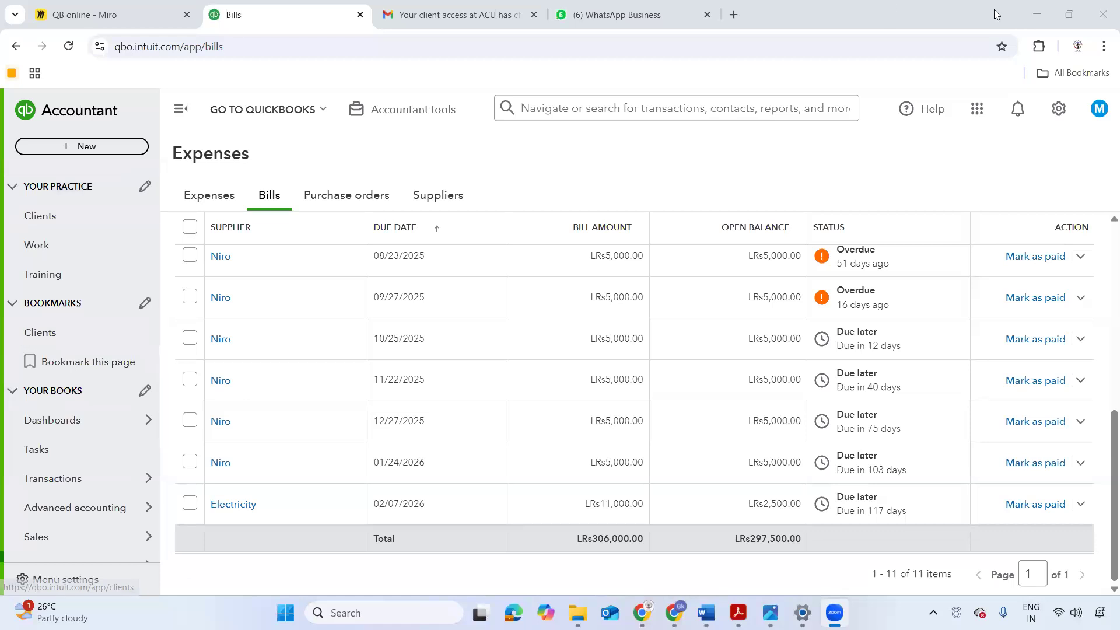
# - Minimize the open QuickBooks Online, three-way matching PDF, Word document and Intuit sign-in windows
pyautogui.click(1036, 16)
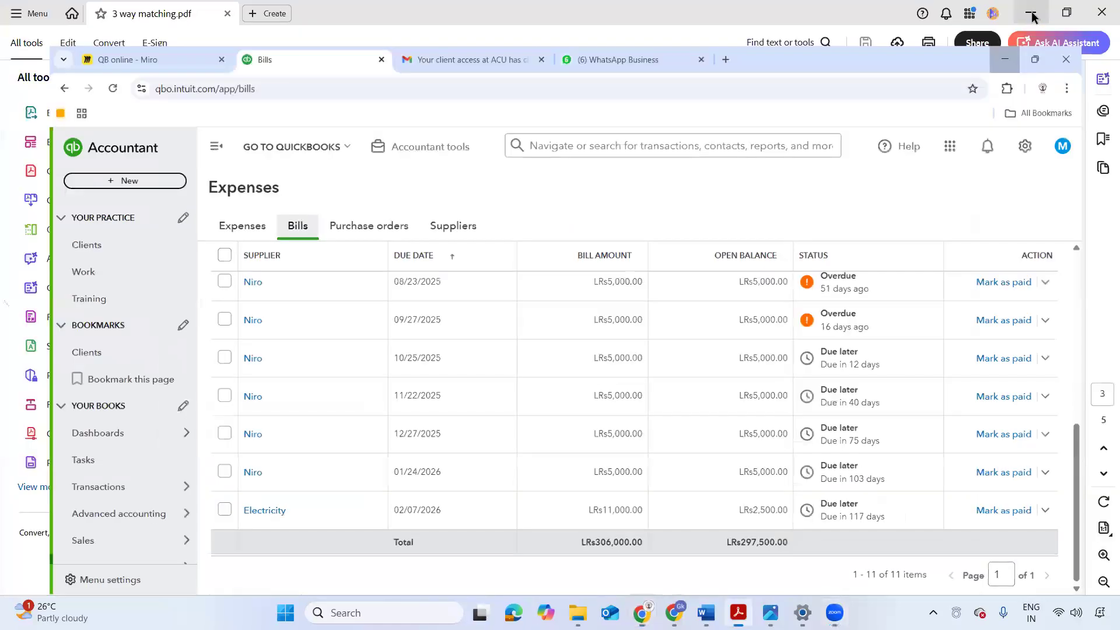
pyautogui.click(1031, 14)
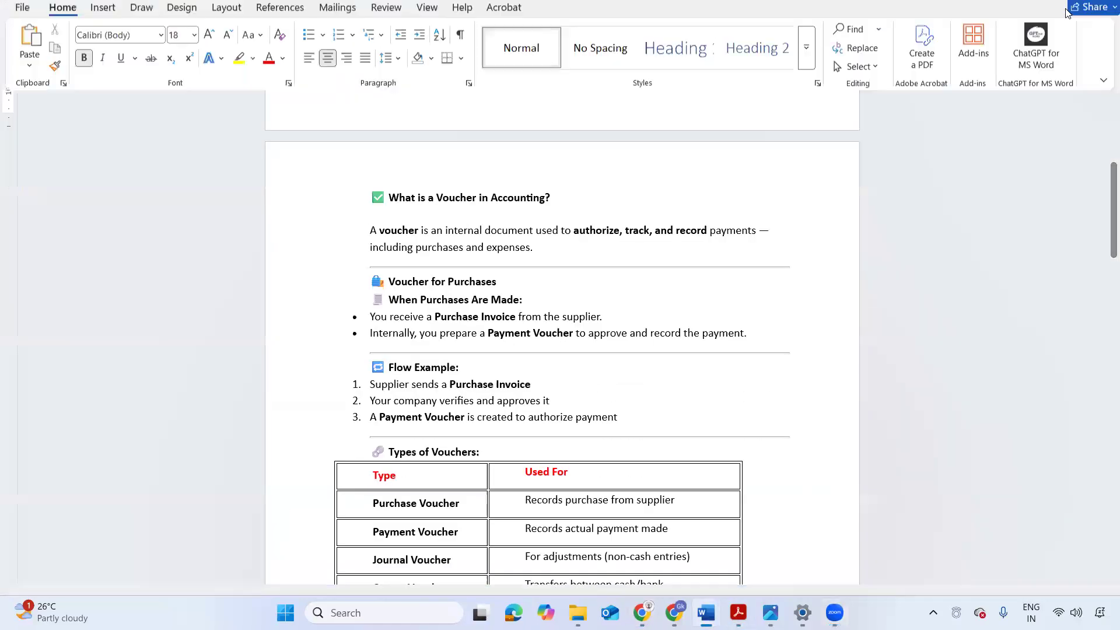
pyautogui.click(1043, 19)
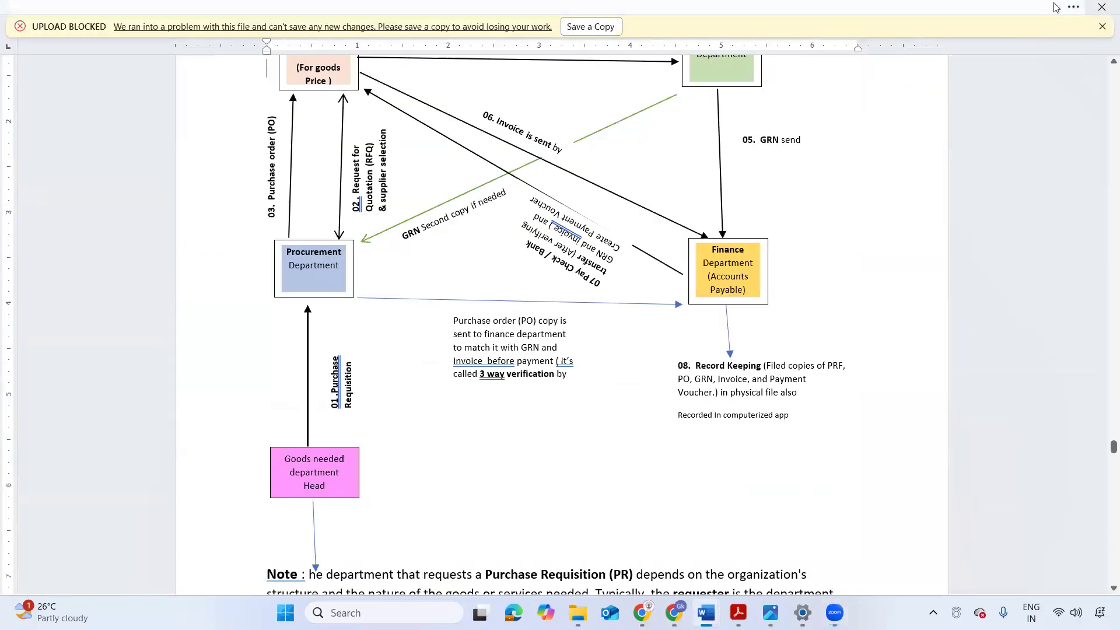
pyautogui.click(1030, 17)
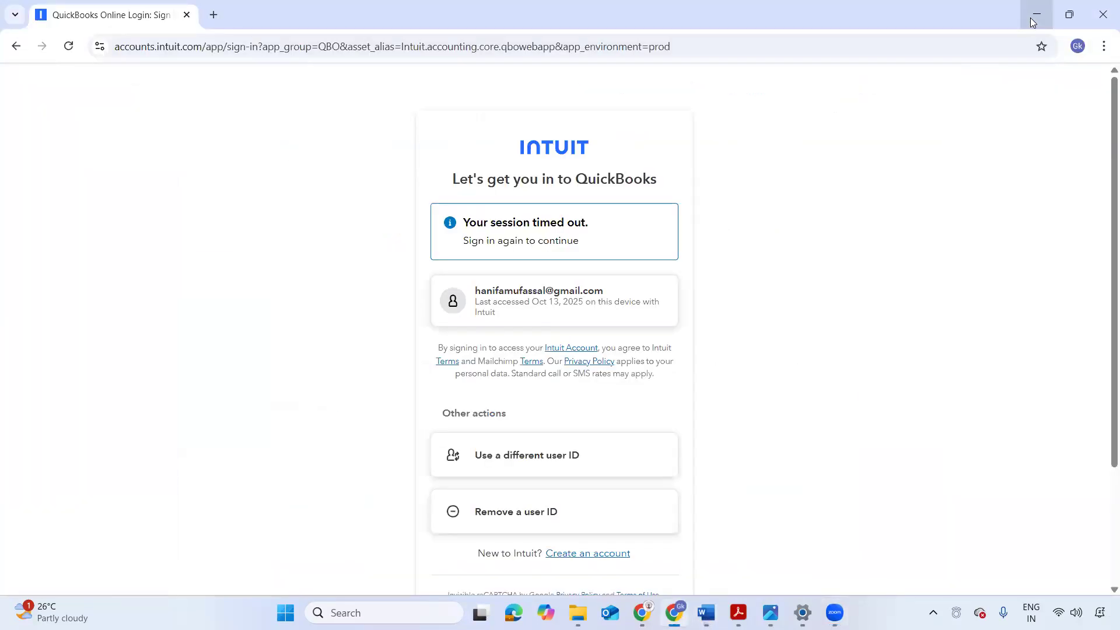
pyautogui.click(1030, 17)
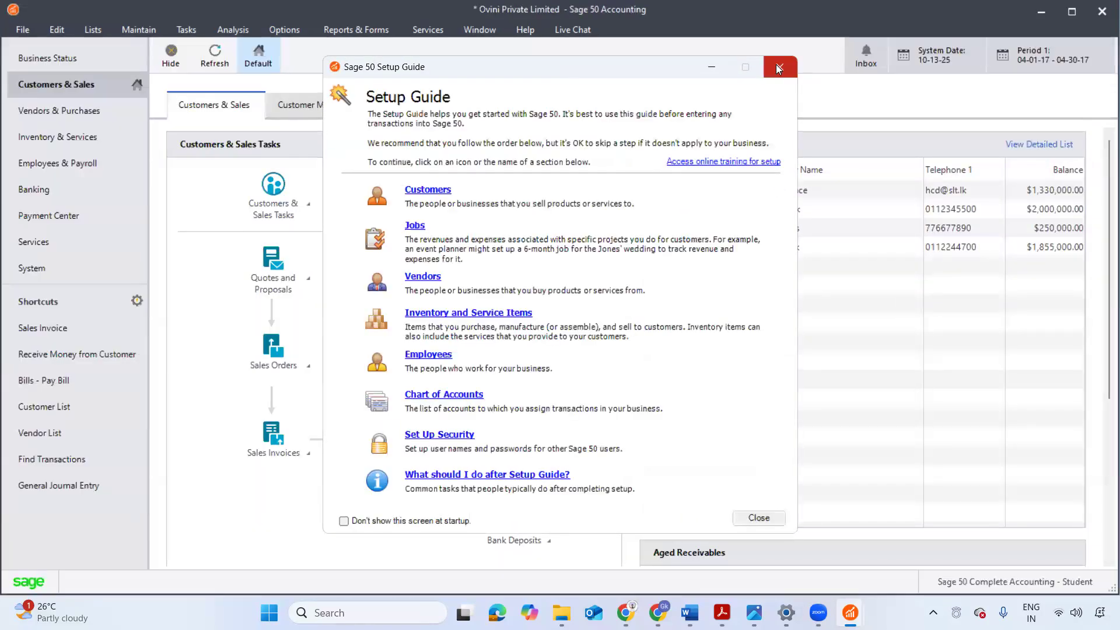
# - Close the Setup Guide in Sage 50 Accounting and look over the Customers & Sales page of Ovini Private Limited
pyautogui.click(778, 66)
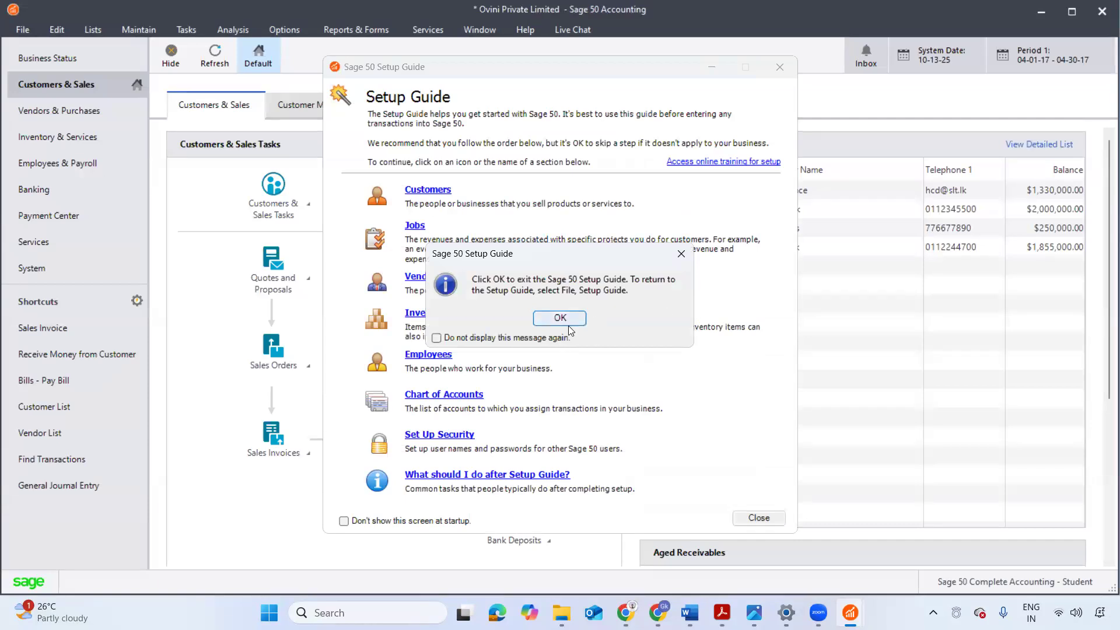
pyautogui.click(677, 264)
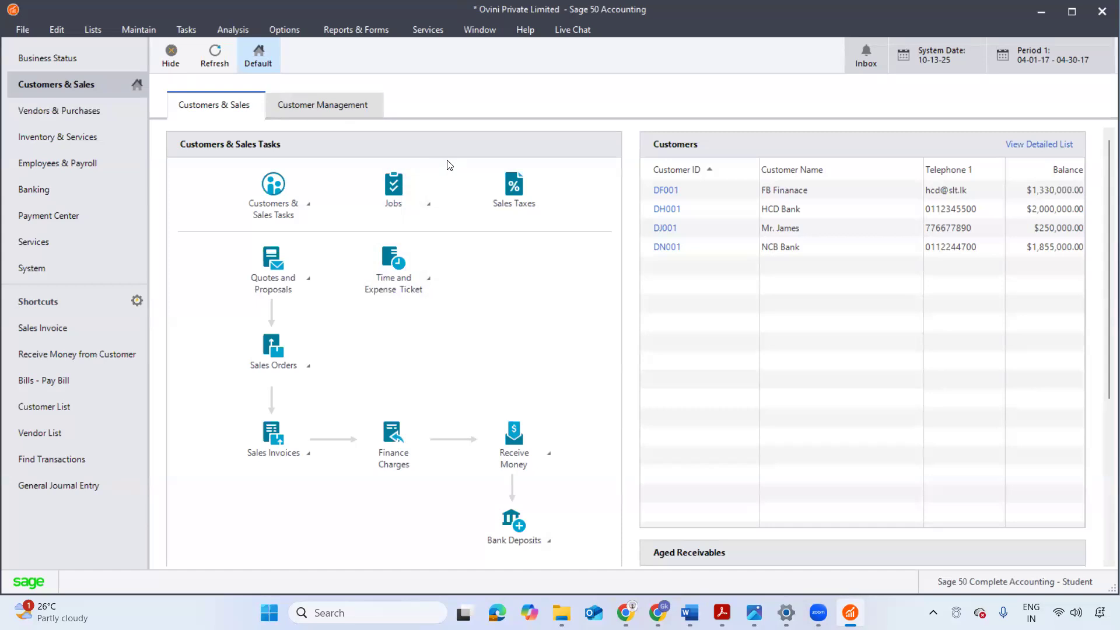
pyautogui.scroll(-5, 453, 198)
pyautogui.scroll(5, 456, 256)
# - Switch from Sage 50 back to the Chrome window that holds the QuickBooks Online Bills page
pyautogui.moveTo(850, 613)
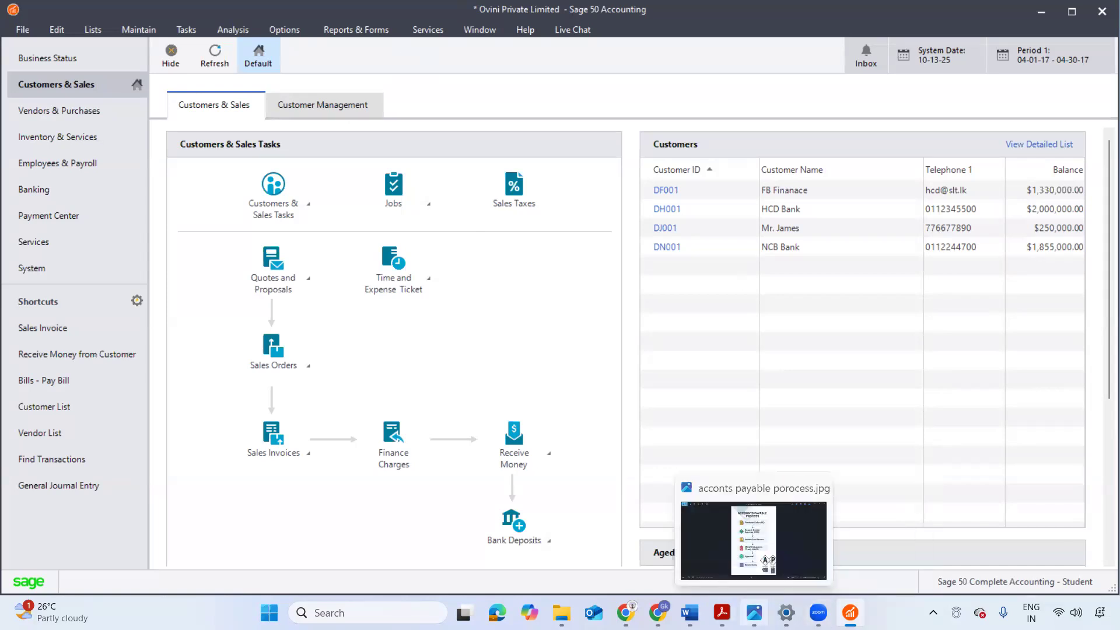
pyautogui.moveTo(721, 613)
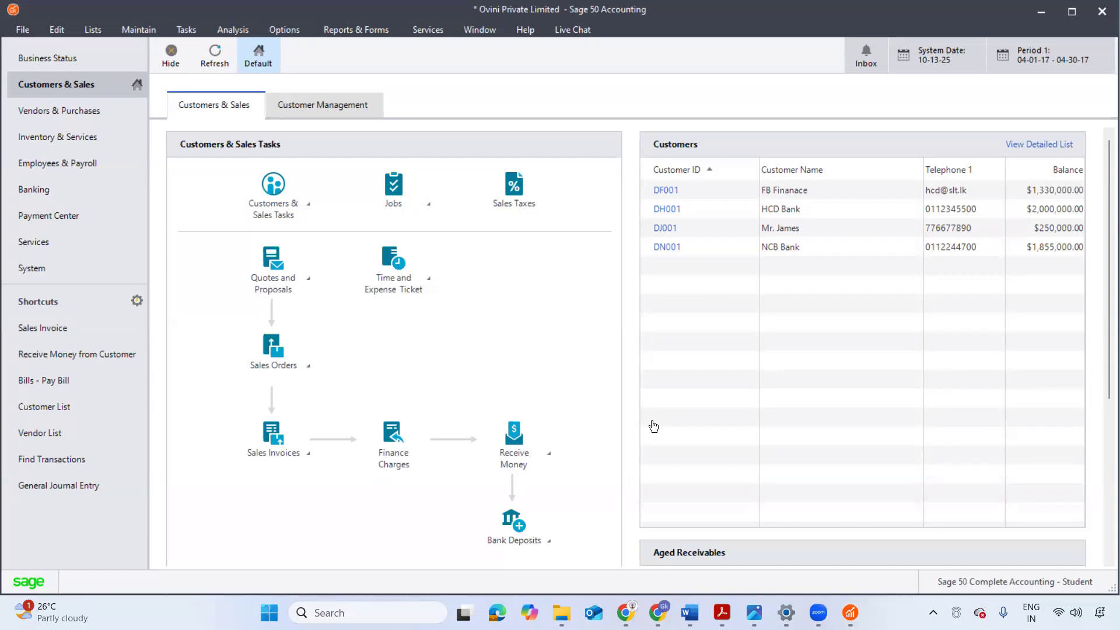
pyautogui.click(726, 607)
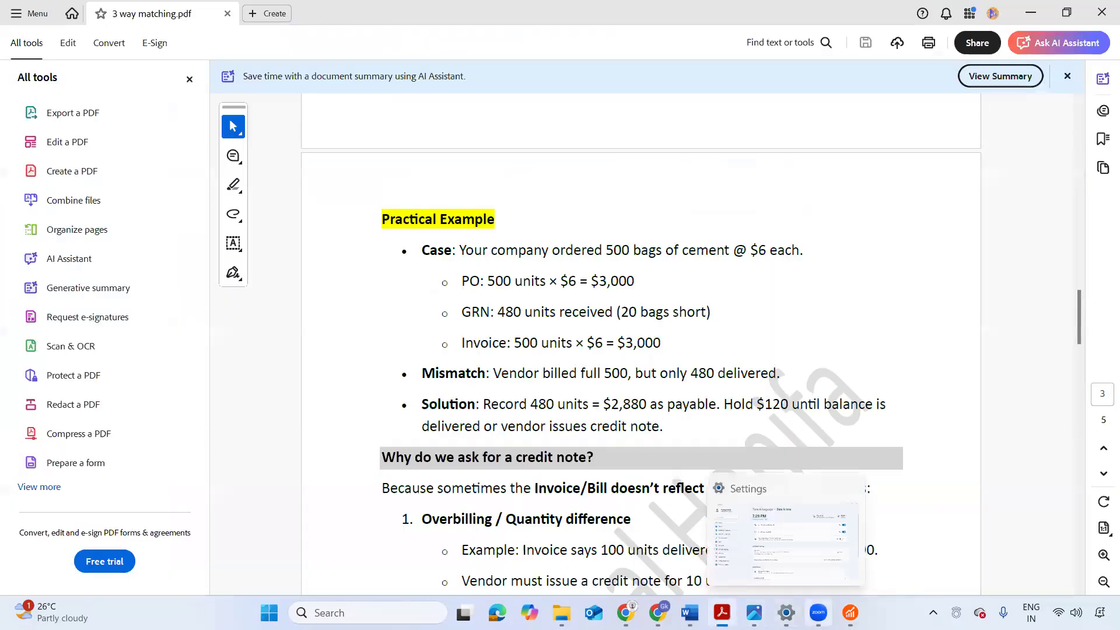
pyautogui.moveTo(818, 613)
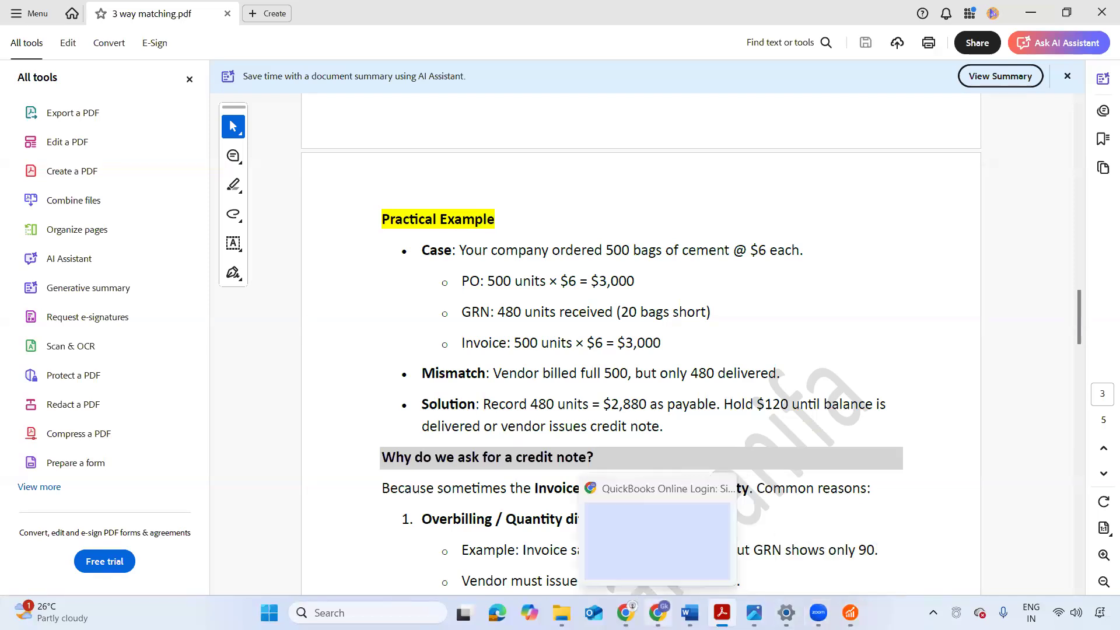
pyautogui.click(657, 612)
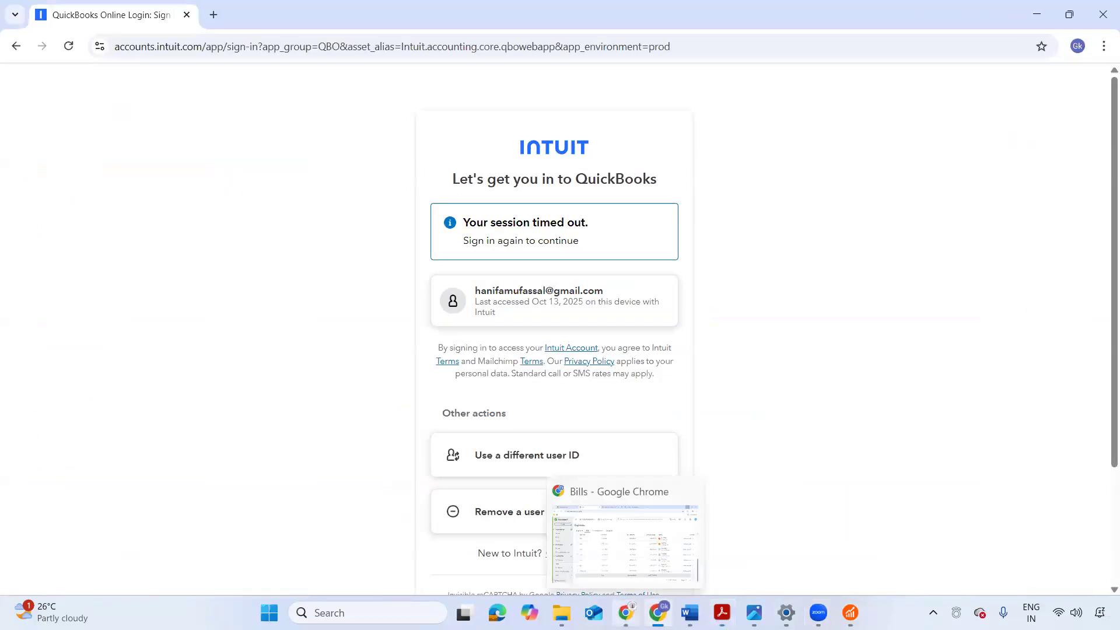
pyautogui.click(626, 613)
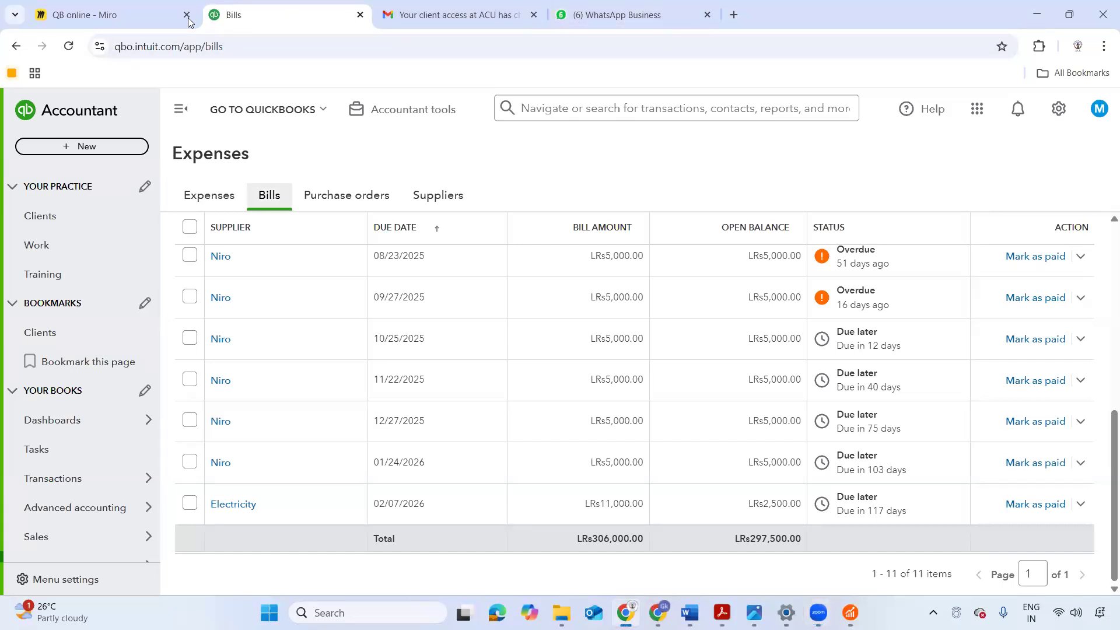
# - Search Google for "quick book online" in a new browser tab and open the sponsored QuickBooks Online Advanced result
pyautogui.click(735, 15)
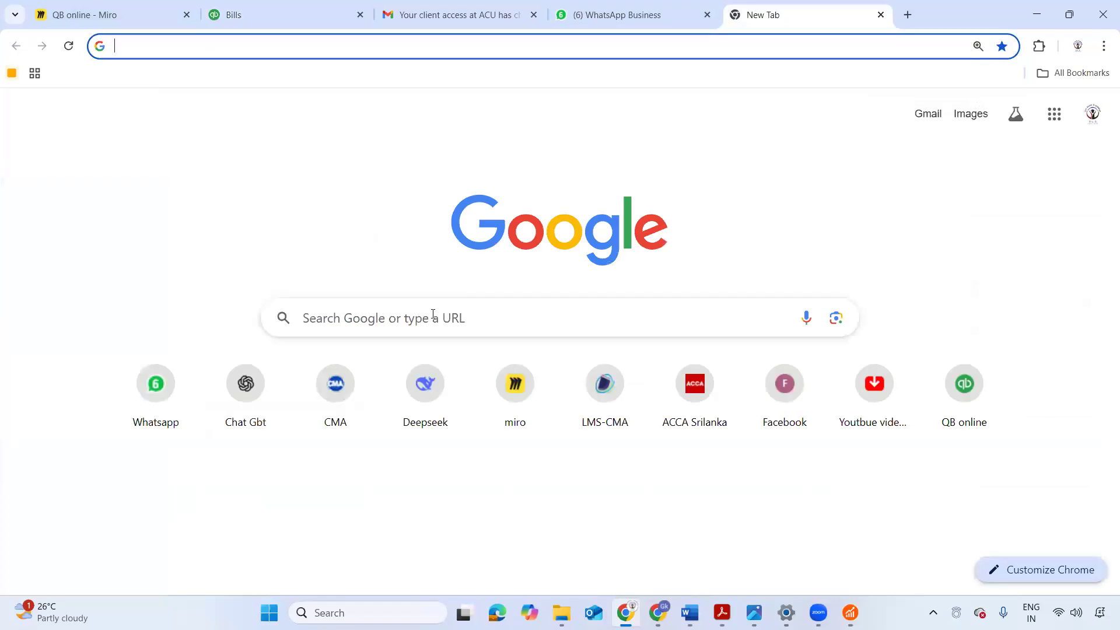
pyautogui.click(433, 315)
pyautogui.write('qui')
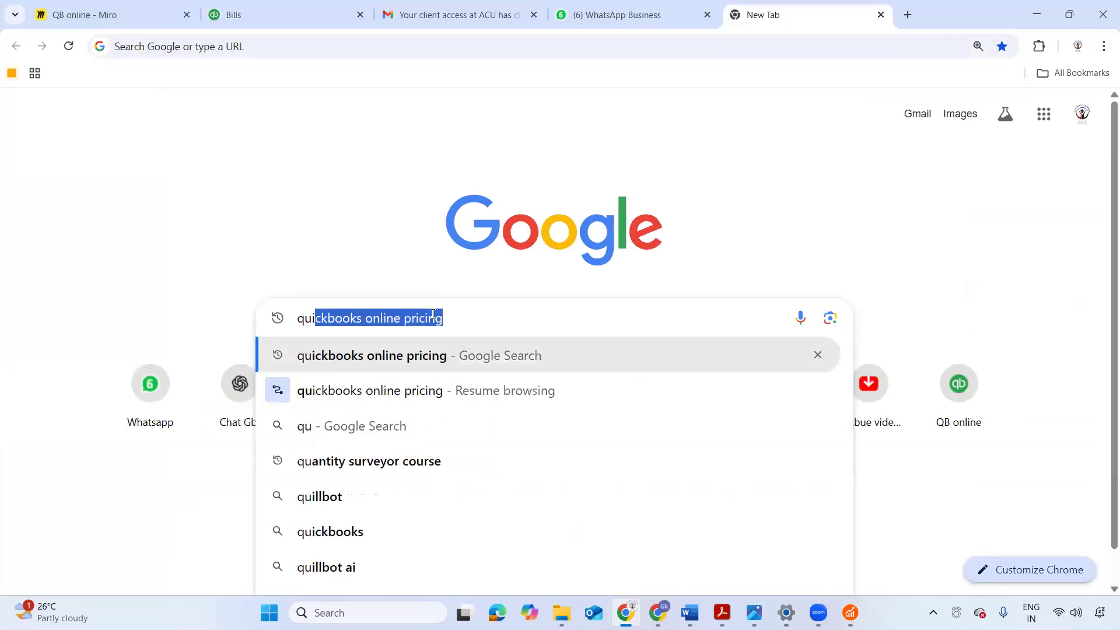
pyautogui.write('ck b')
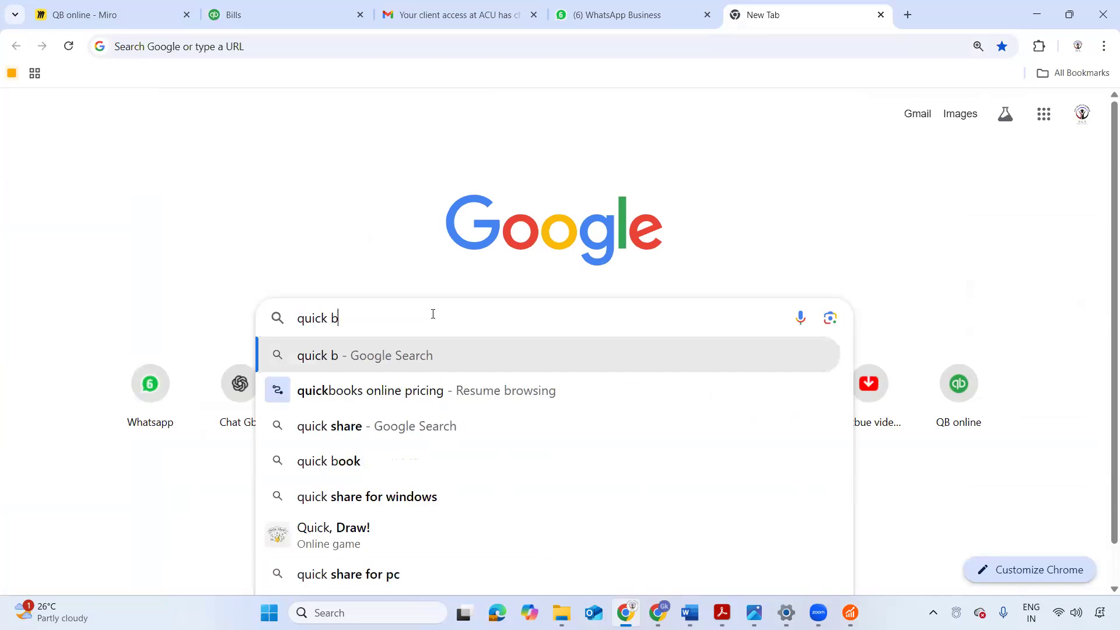
pyautogui.write('ook online')
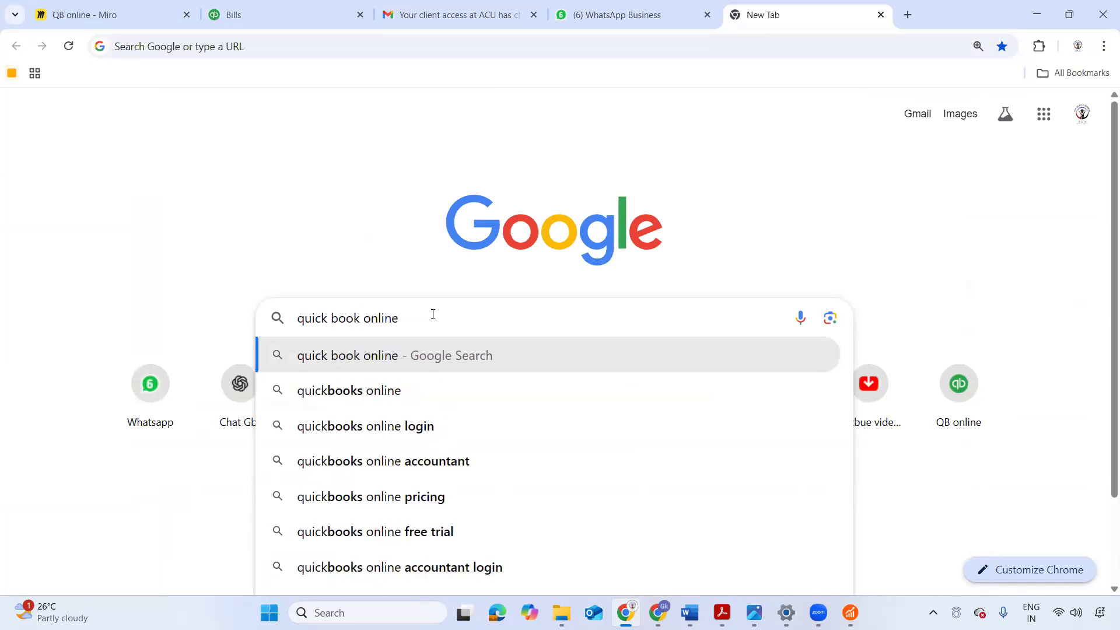
pyautogui.press('Tab')
pyautogui.hotkey('shift', 'Tab')
pyautogui.press('Return')
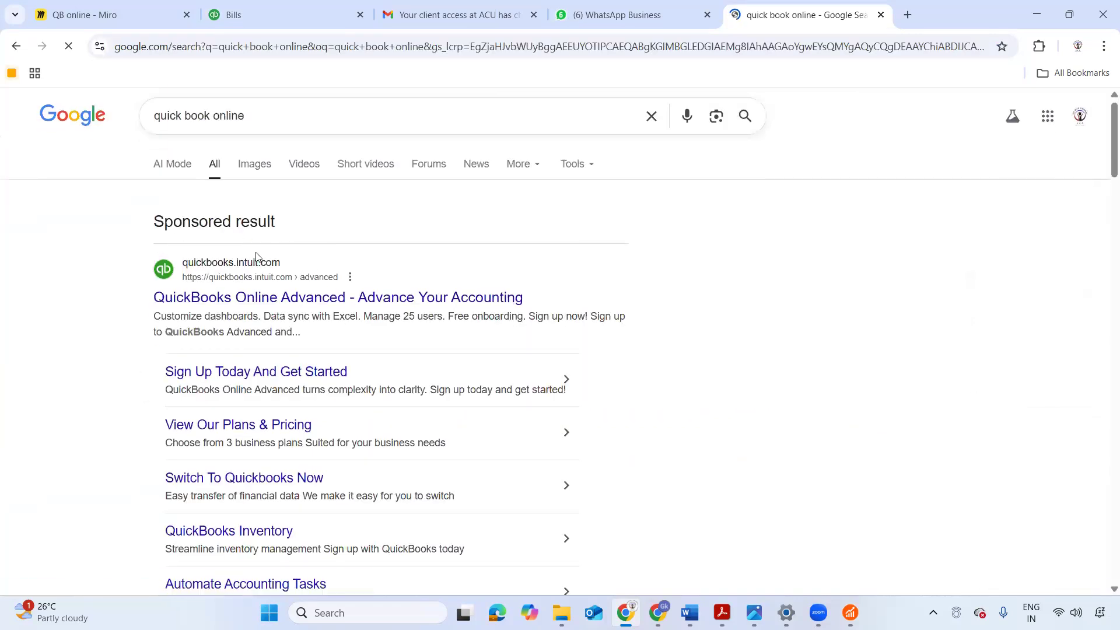
pyautogui.scroll(-1, 255, 257)
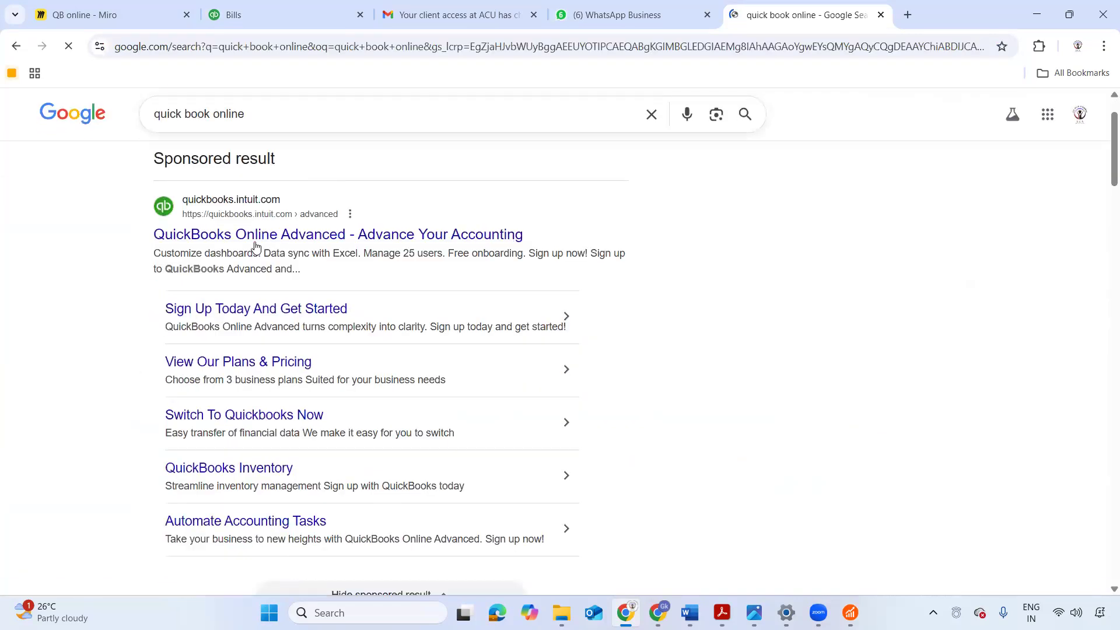
pyautogui.click(213, 236)
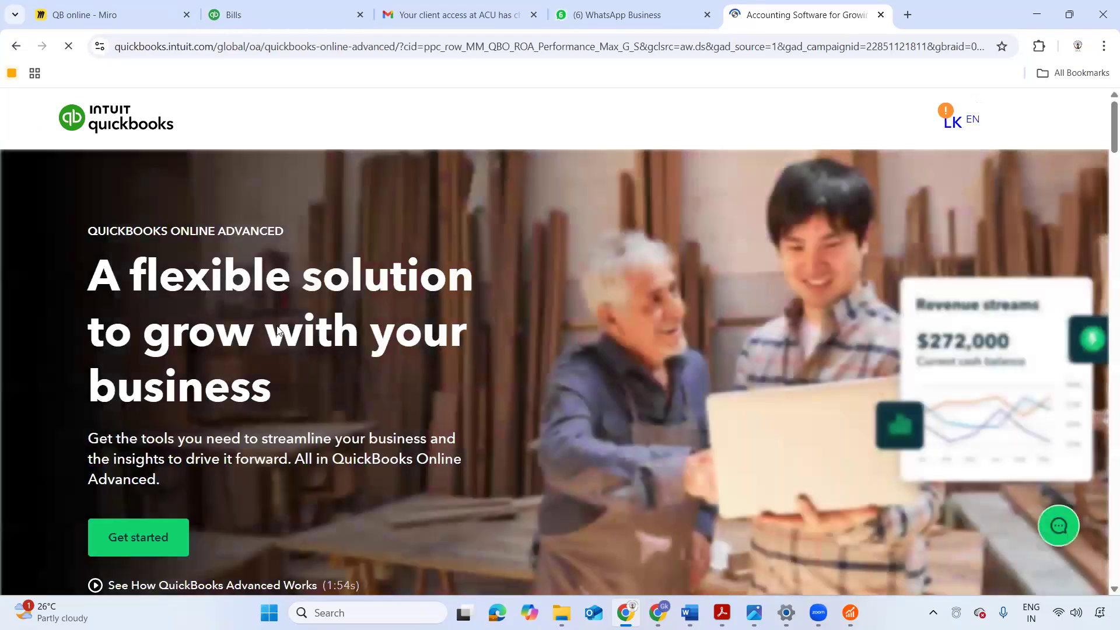
# - Look through the QuickBooks Online Advanced page, examining the Advanced plan's monthly price, free trial offer and included features
pyautogui.scroll(-4, 277, 330)
pyautogui.scroll(2, 277, 331)
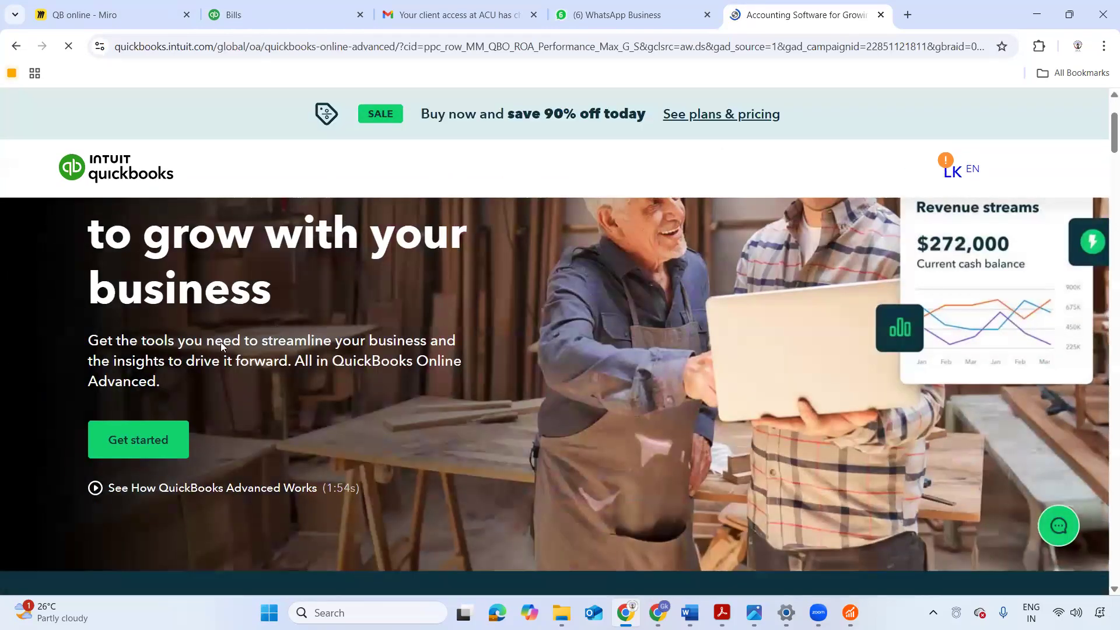
pyautogui.scroll(-4, 221, 342)
pyautogui.scroll(4, 182, 343)
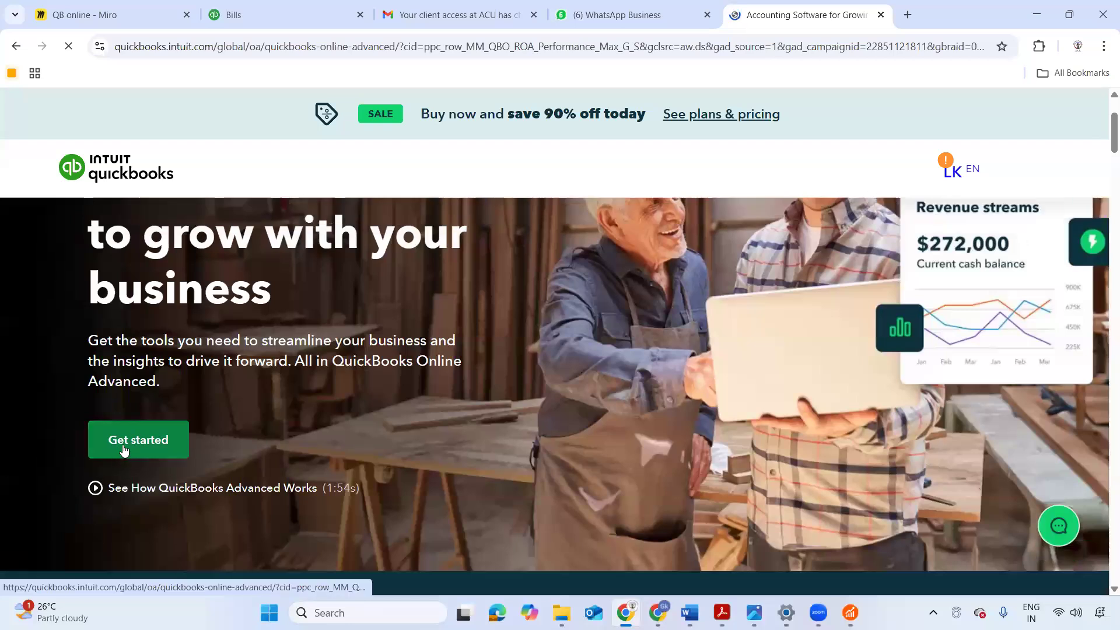
pyautogui.scroll(-8, 169, 374)
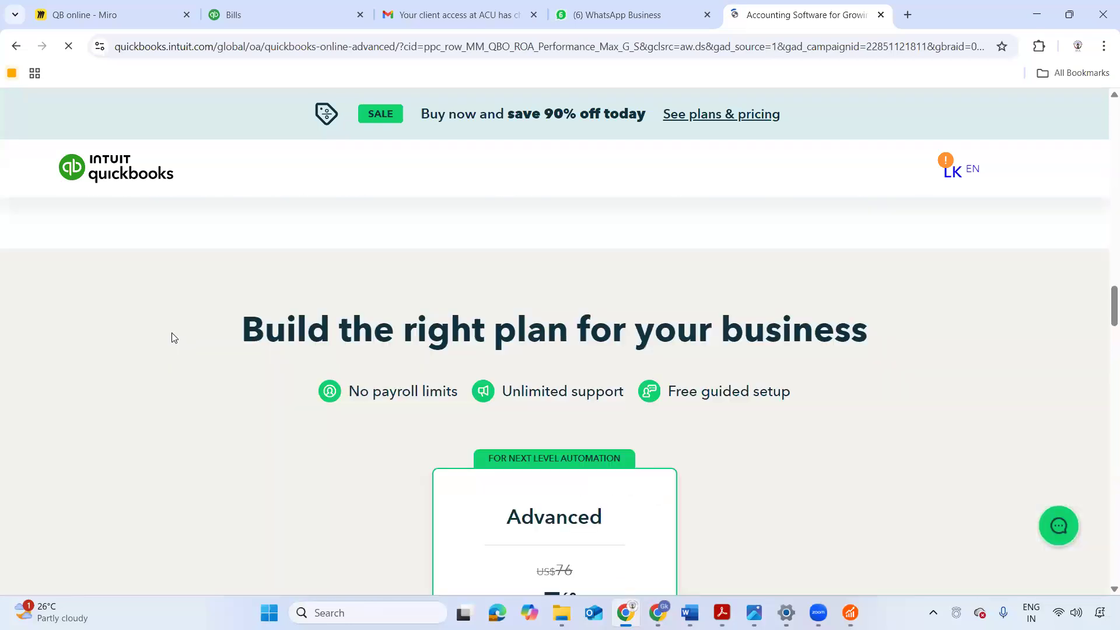
pyautogui.scroll(-3, 179, 308)
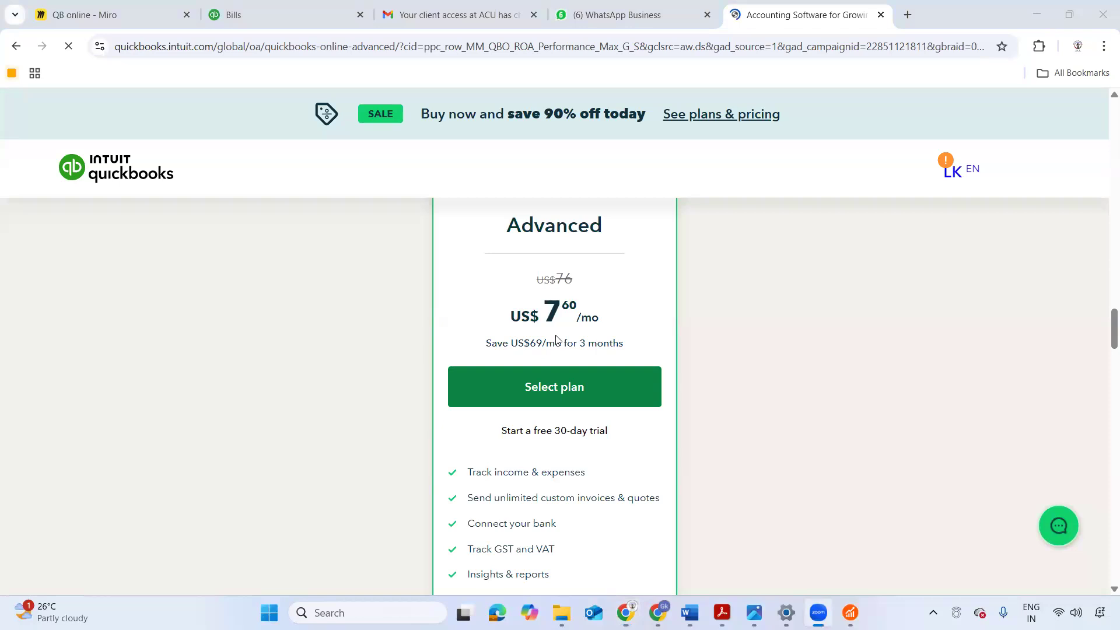
pyautogui.scroll(6, 446, 292)
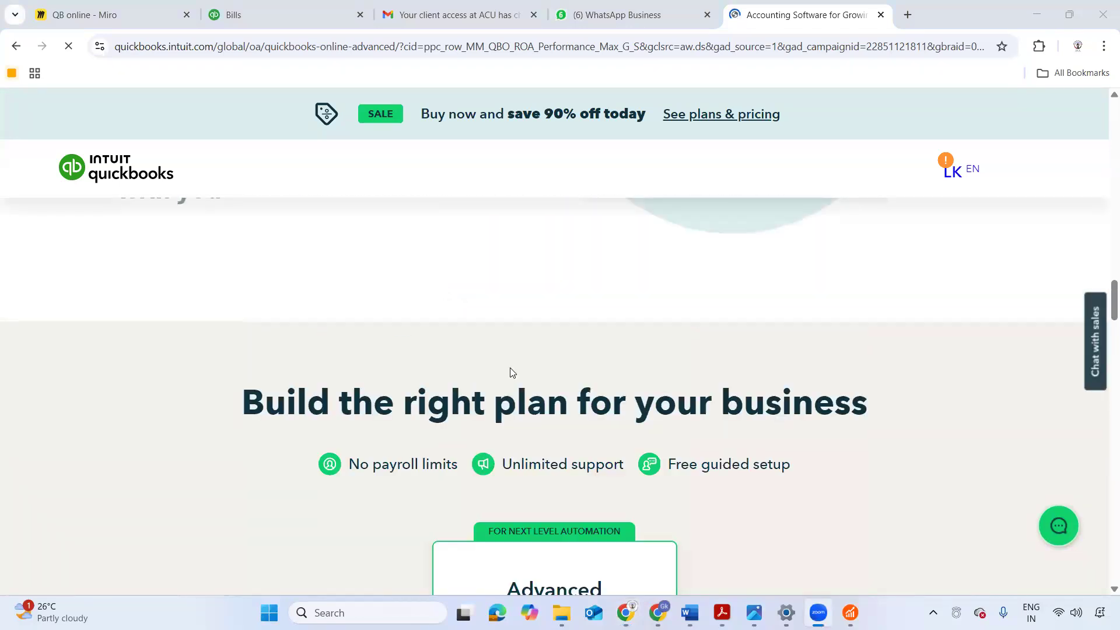
pyautogui.scroll(-8, 511, 369)
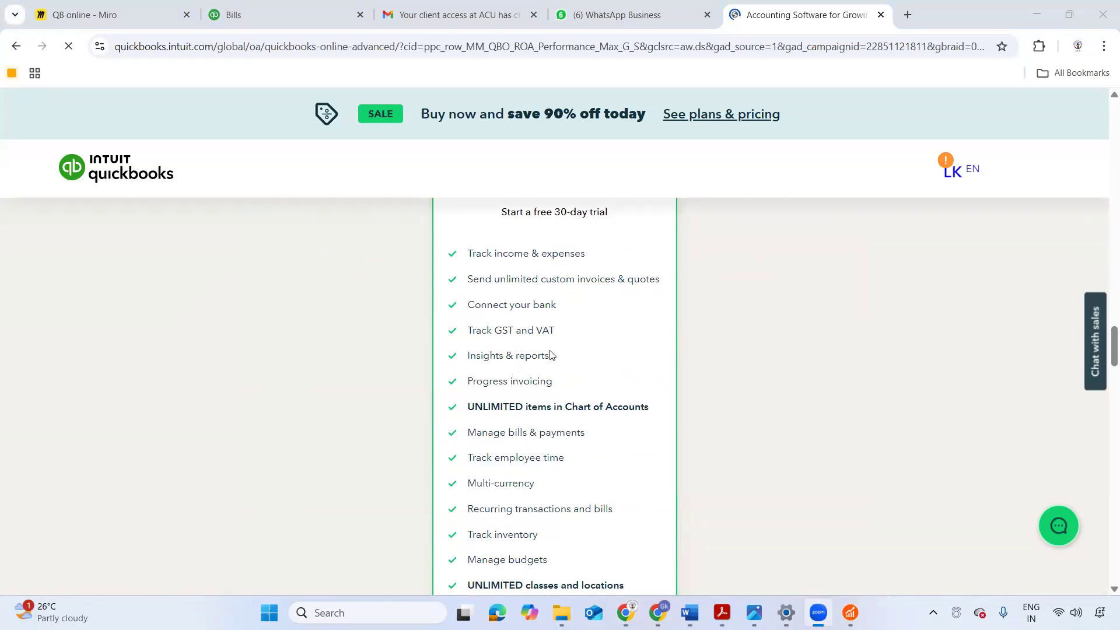
pyautogui.scroll(2, 548, 357)
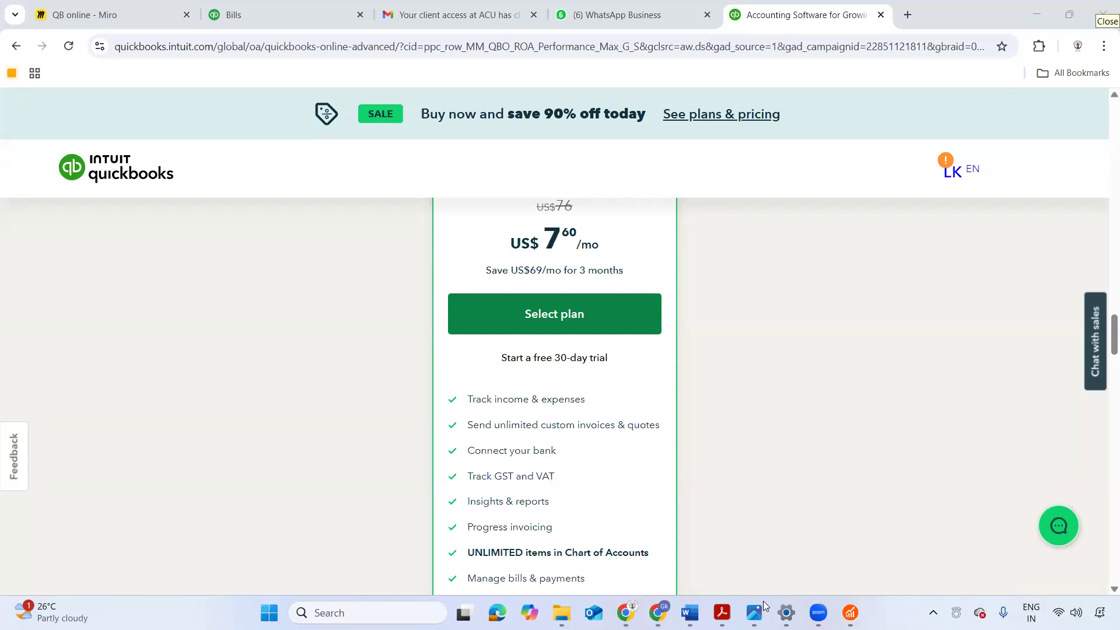
pyautogui.click(848, 433)
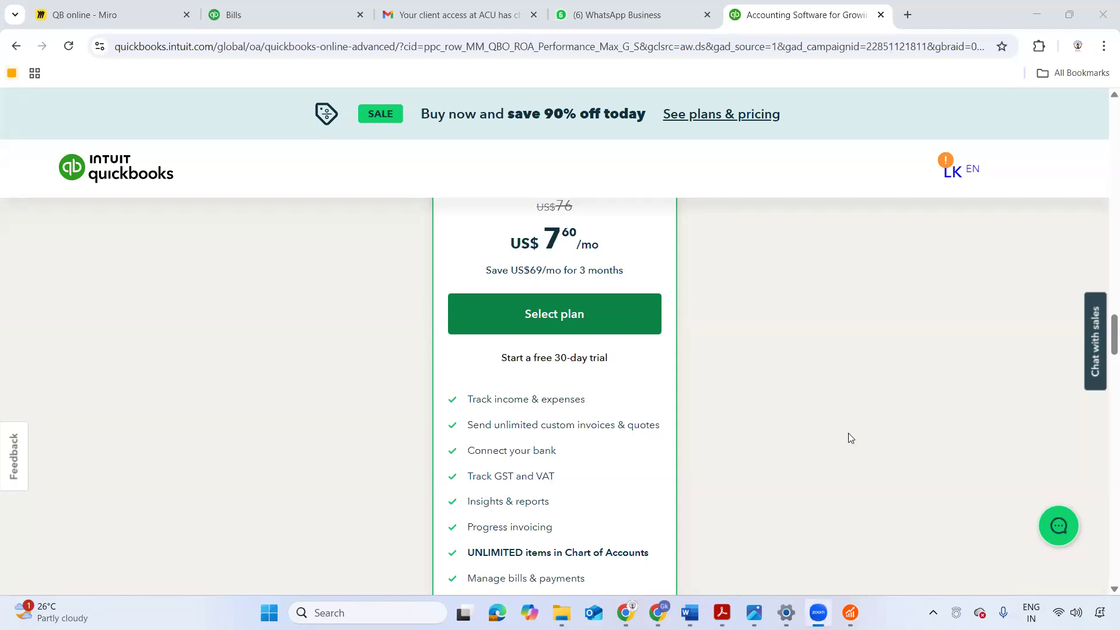